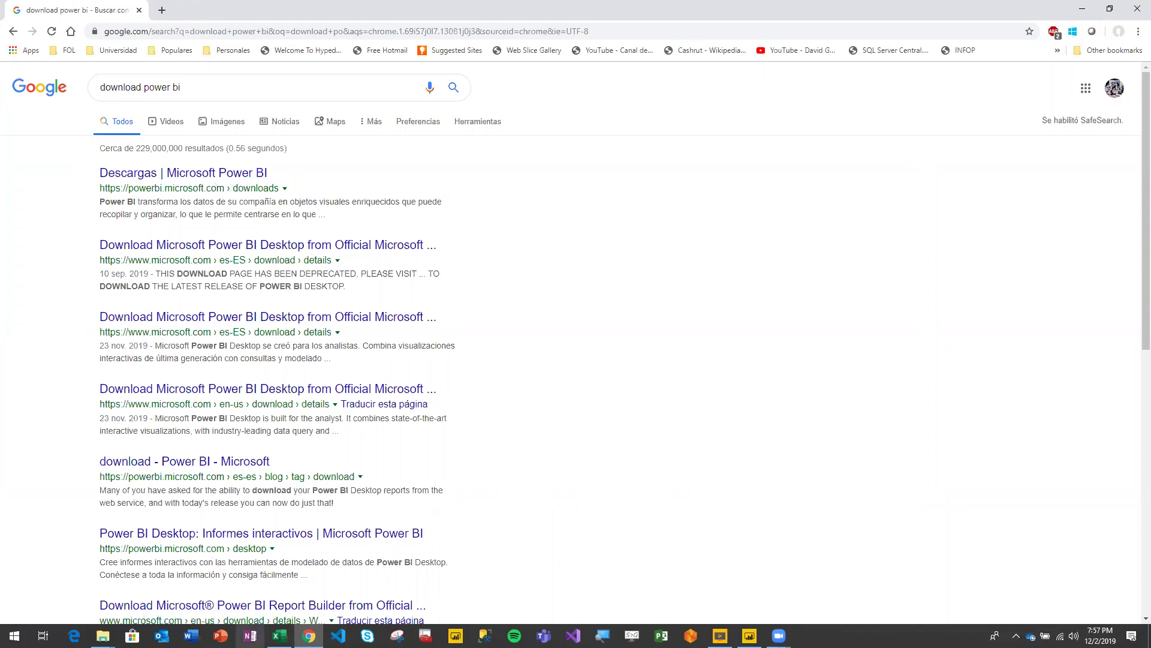
- Open the Microsoft Power BI downloads page from the search results and go to Power BI Desktop's advanced download options
left_click(194, 179)
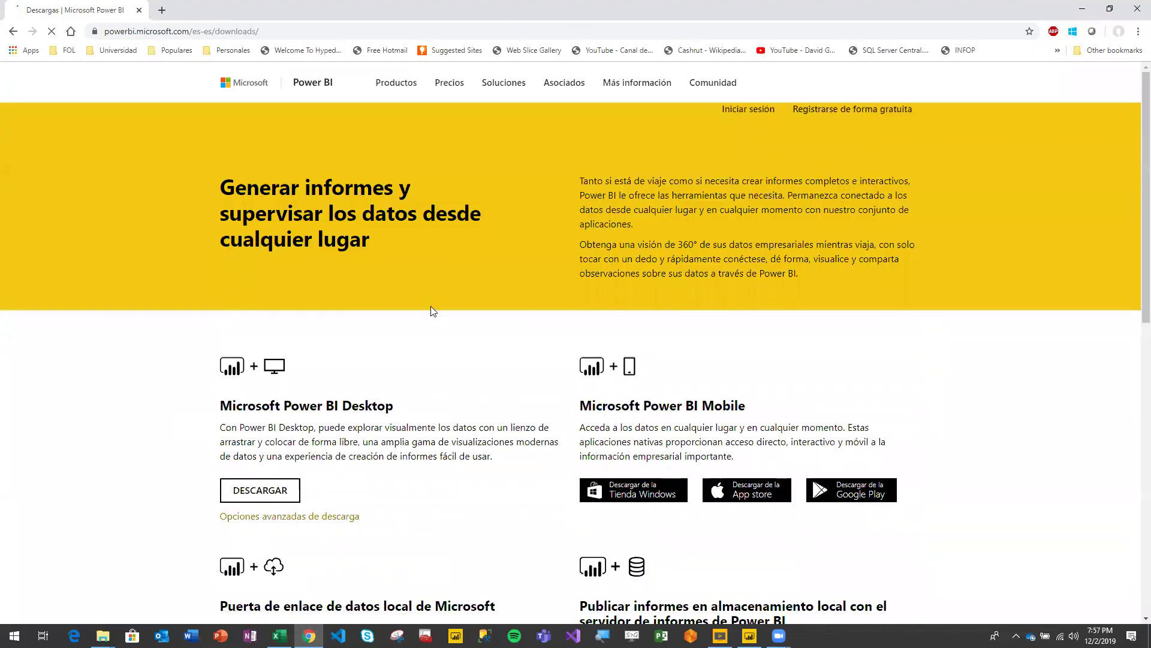
scroll(420, 336, "down", 3)
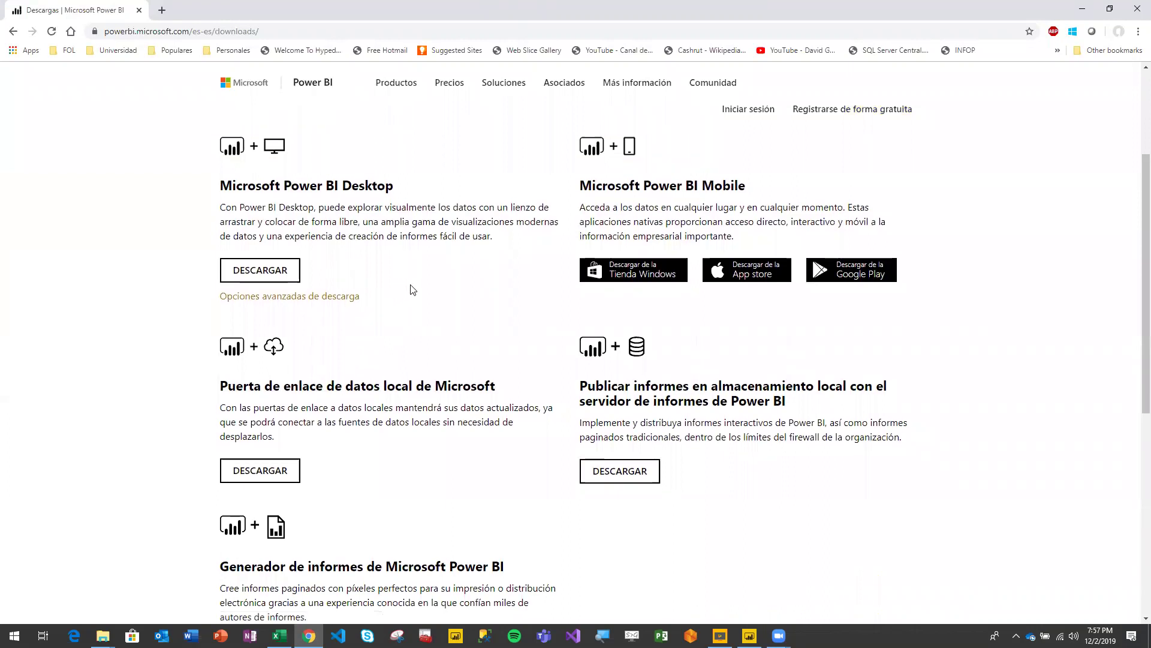
scroll(413, 289, "up", 1)
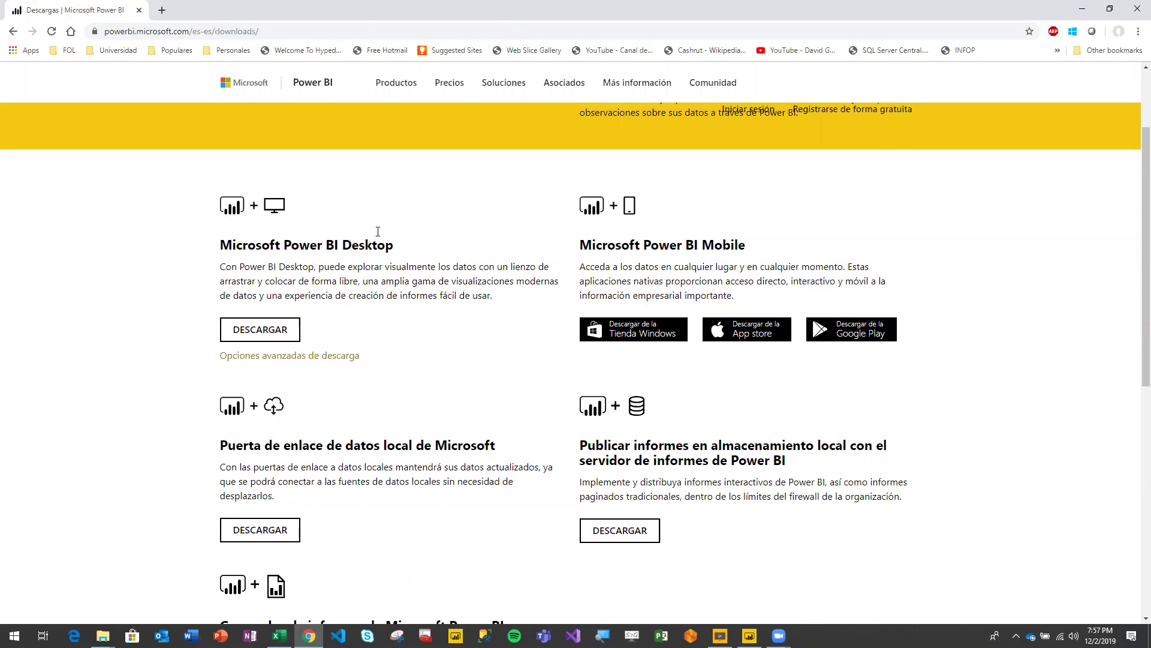
left_click(317, 361)
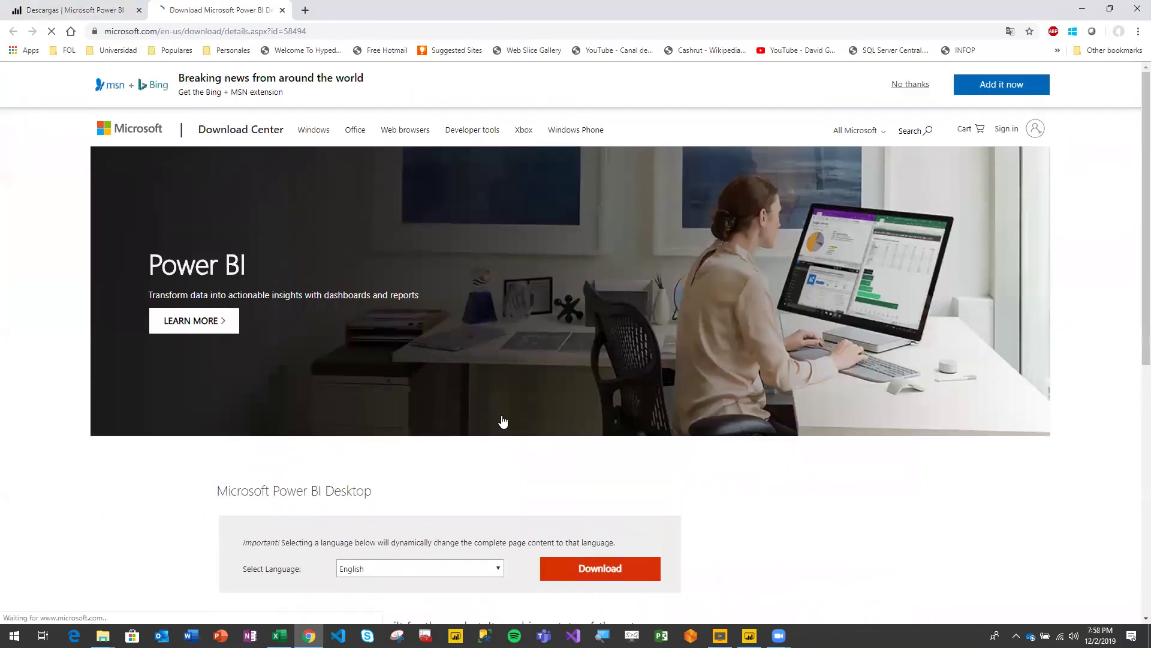
- Keep English as the Power BI Desktop language and bring up the list of installer files to download
scroll(503, 421, "down", 4)
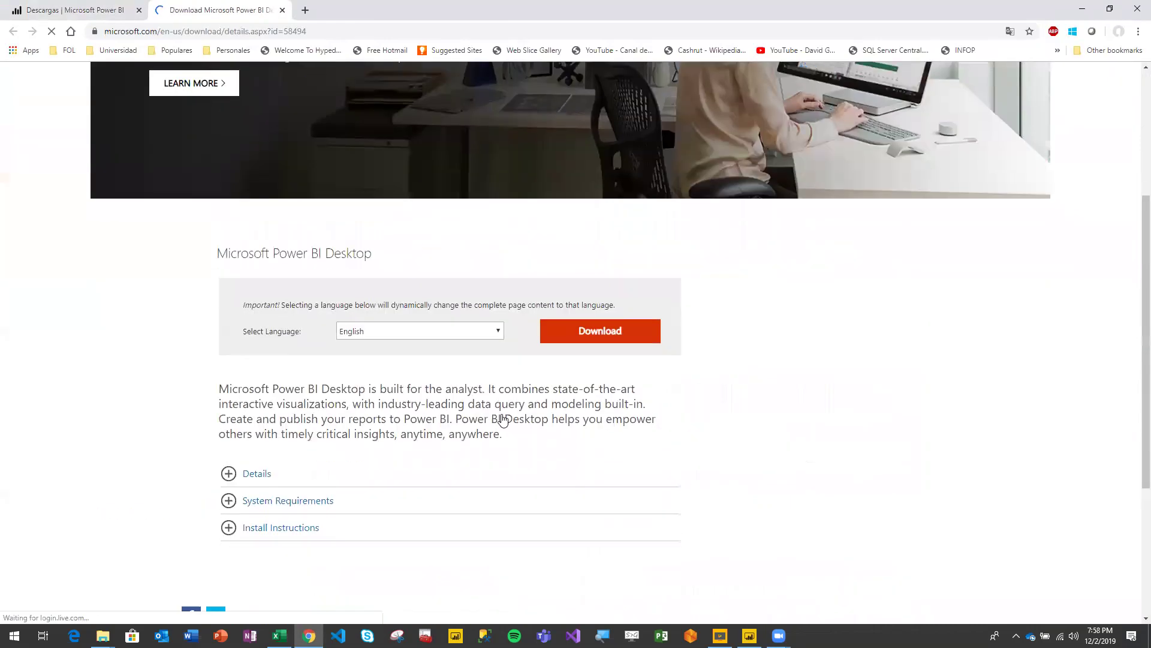
left_click(470, 336)
left_click(472, 336)
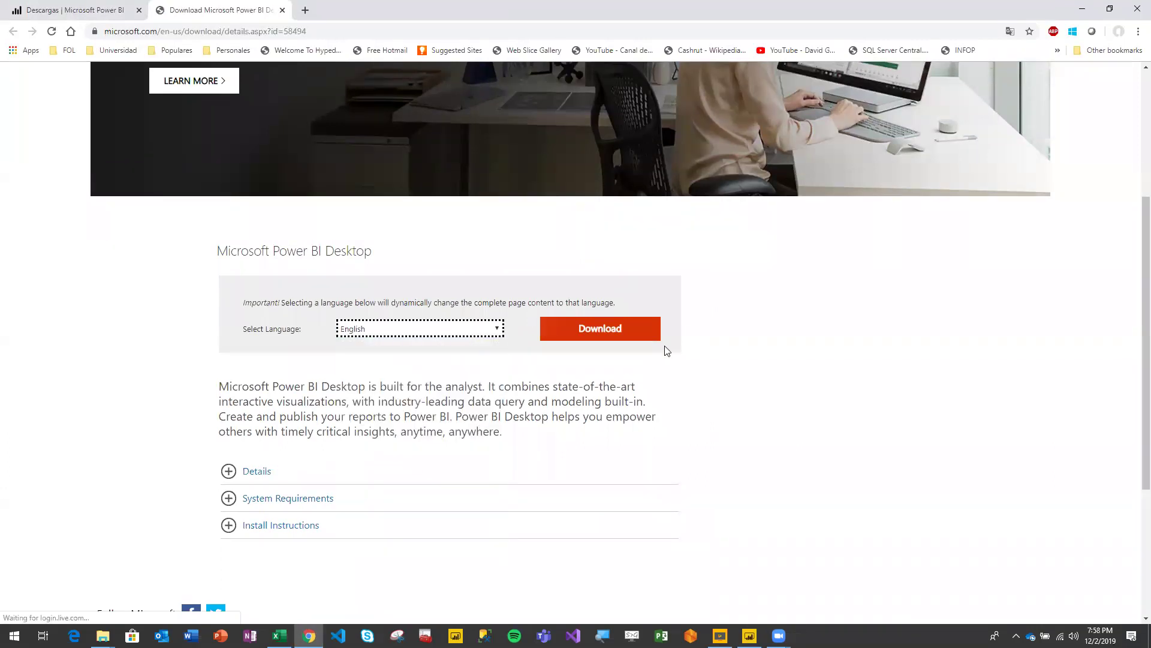
left_click(602, 335)
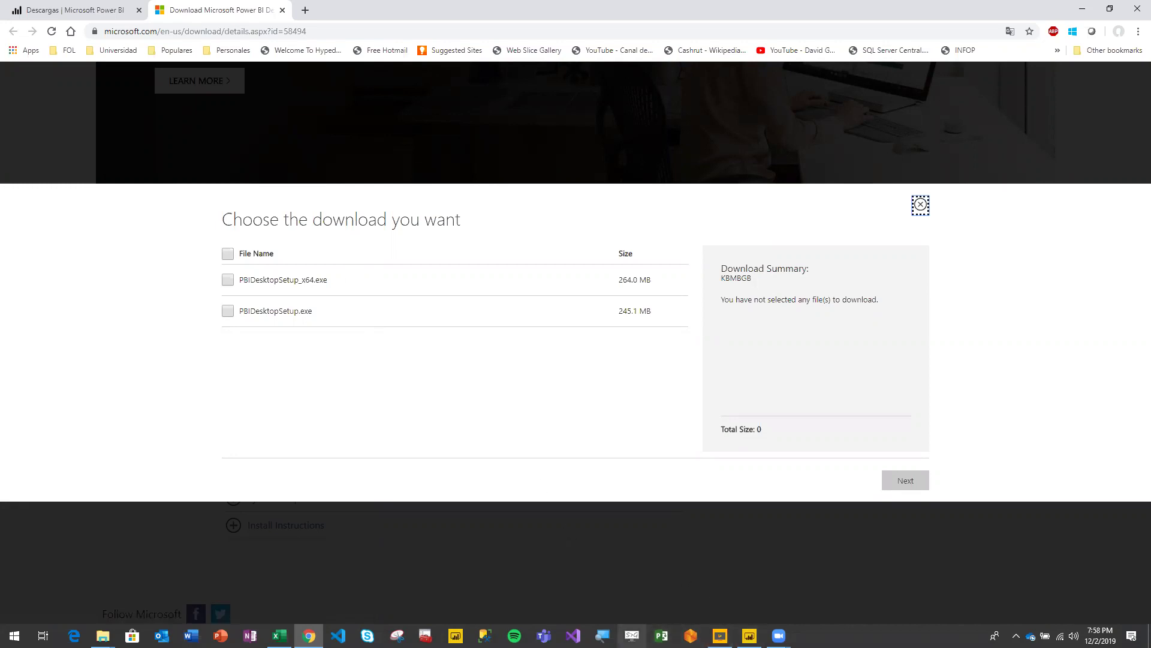
- Magnify the installer list, tick only PBIDesktopSetup_x64.exe, and close the list without downloading
left_click(602, 635)
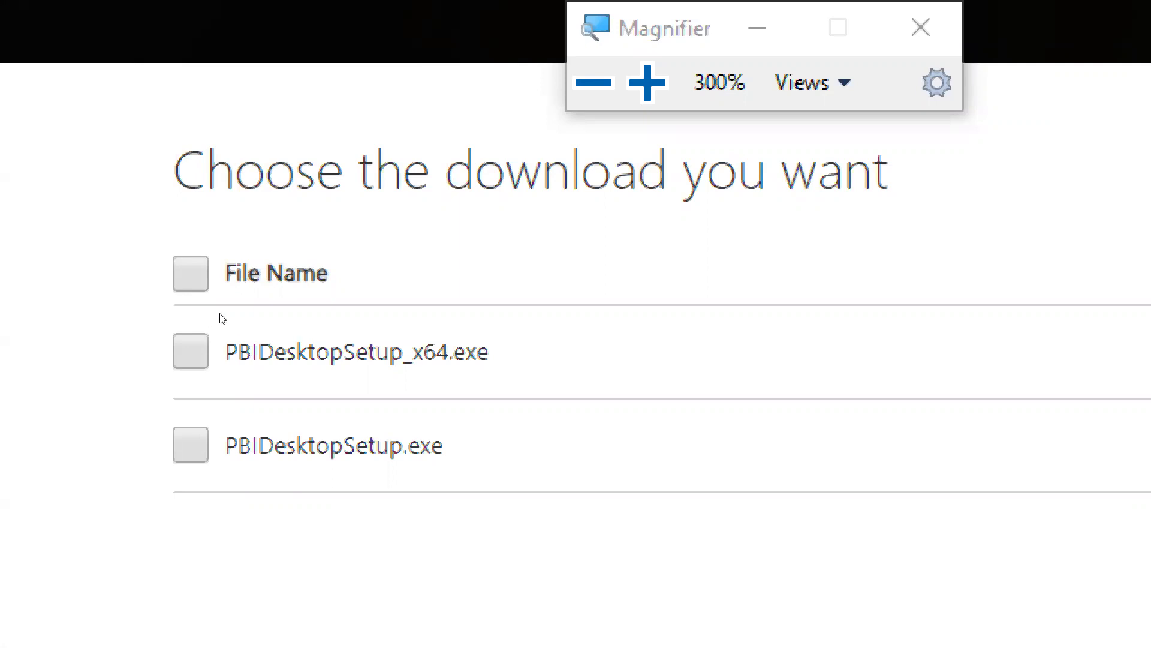
key("space")
key("space")
key("shift+Tab")
key("space")
key("space")
key("Tab")
key("space")
key("shift+Tab")
key("space")
key("Tab")
key("space")
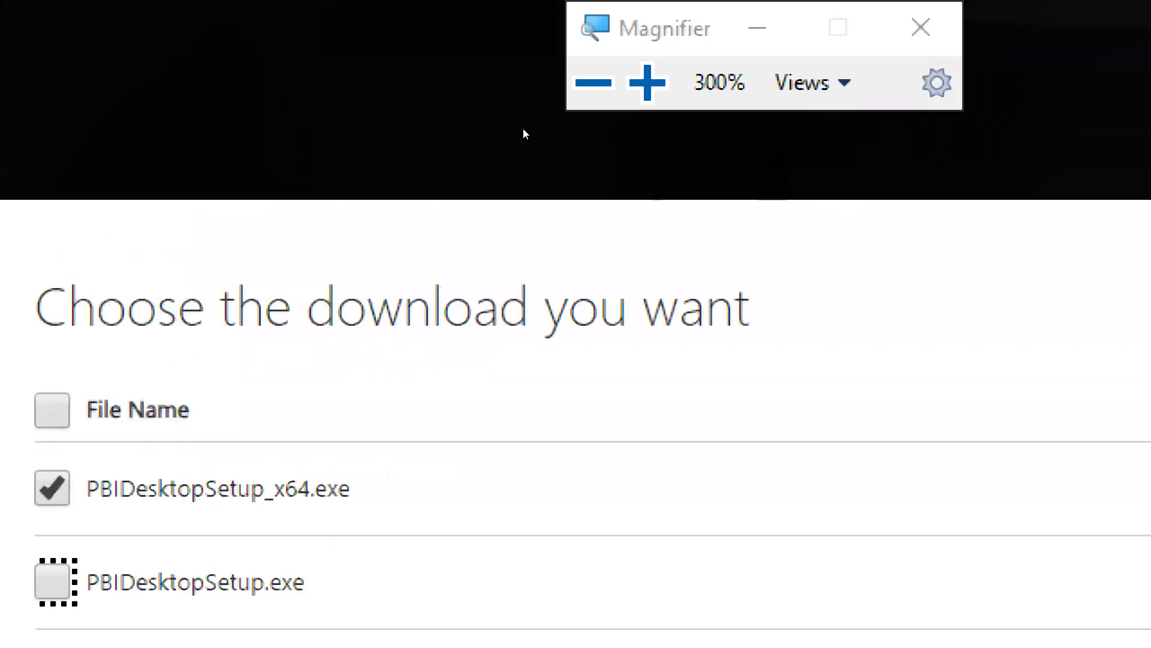
left_click(920, 27)
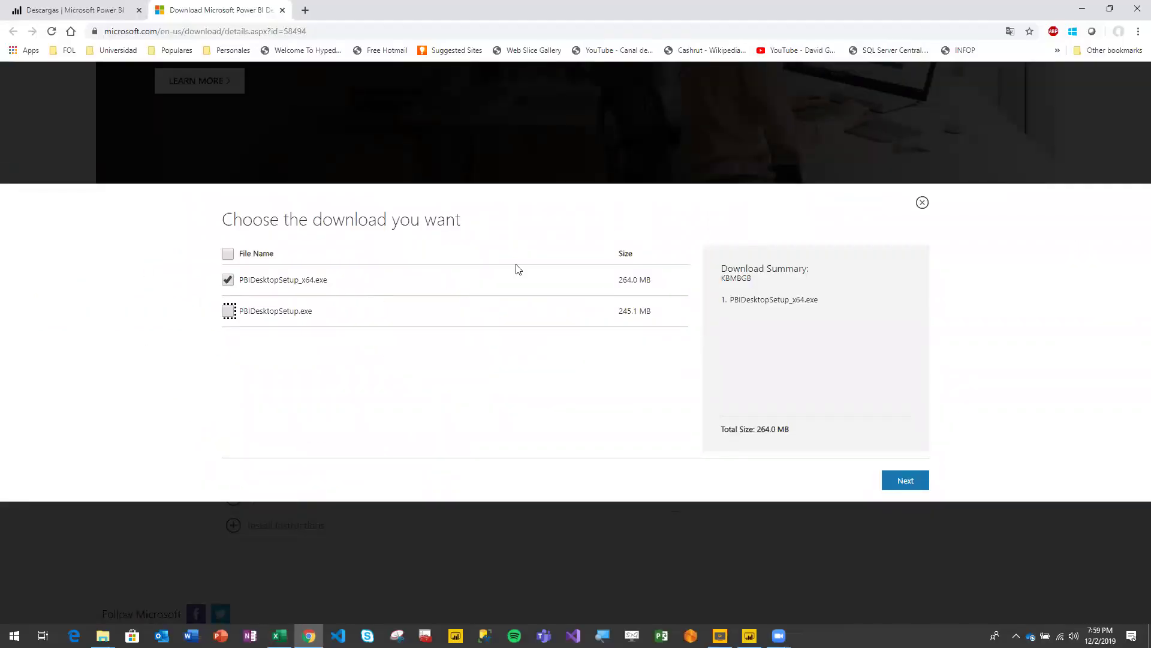
left_click(923, 204)
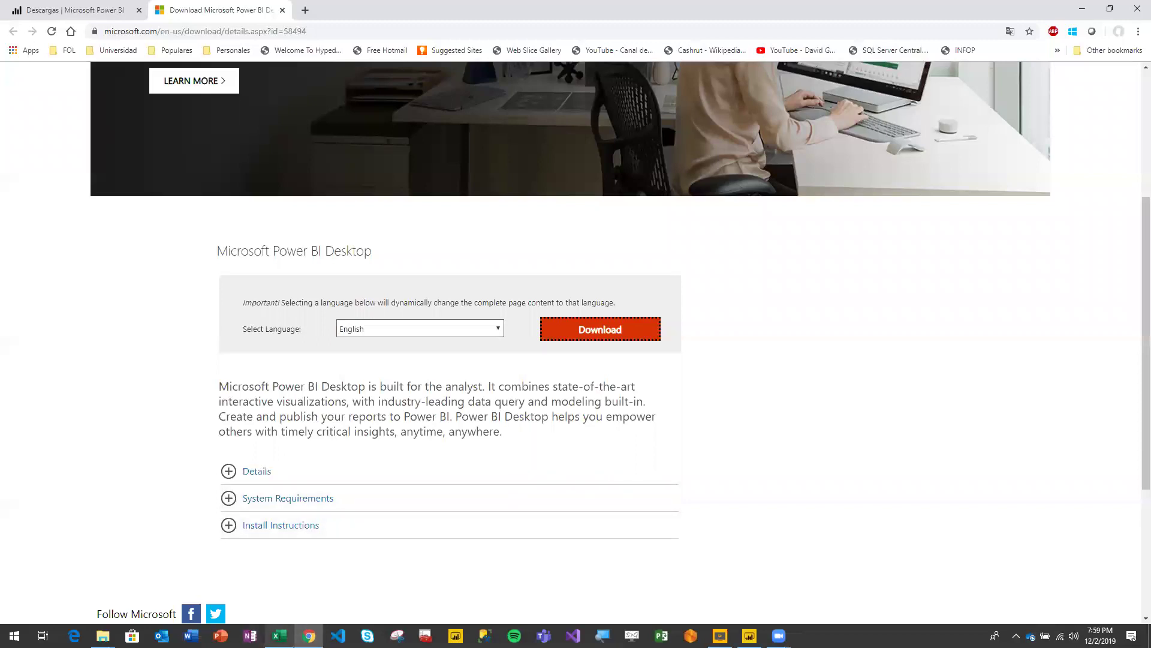
- Switch to Excel, check the Office edition and bitness in the magnified About Excel information, and return to the worksheet
left_click(306, 599)
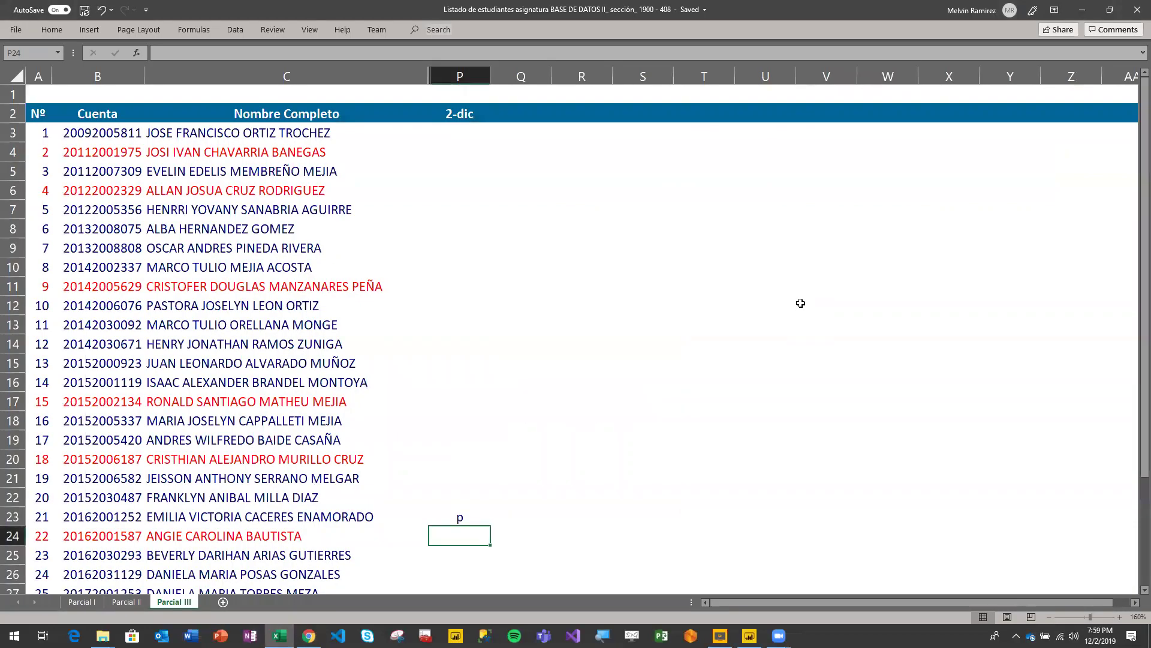
left_click(800, 303)
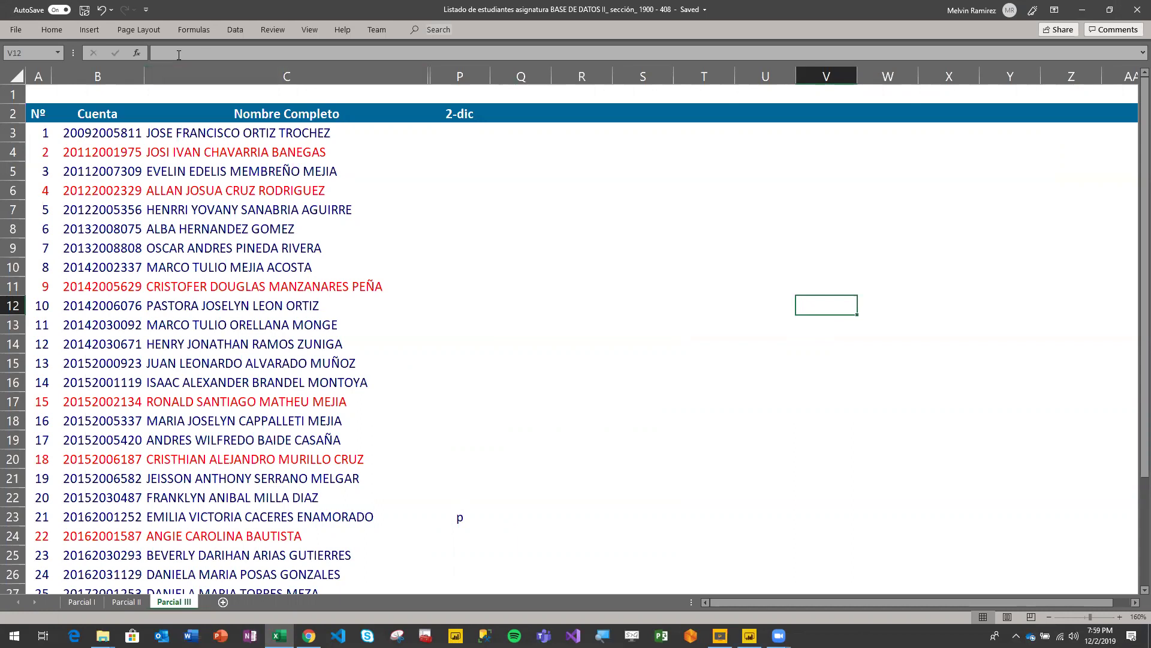
left_click(21, 30)
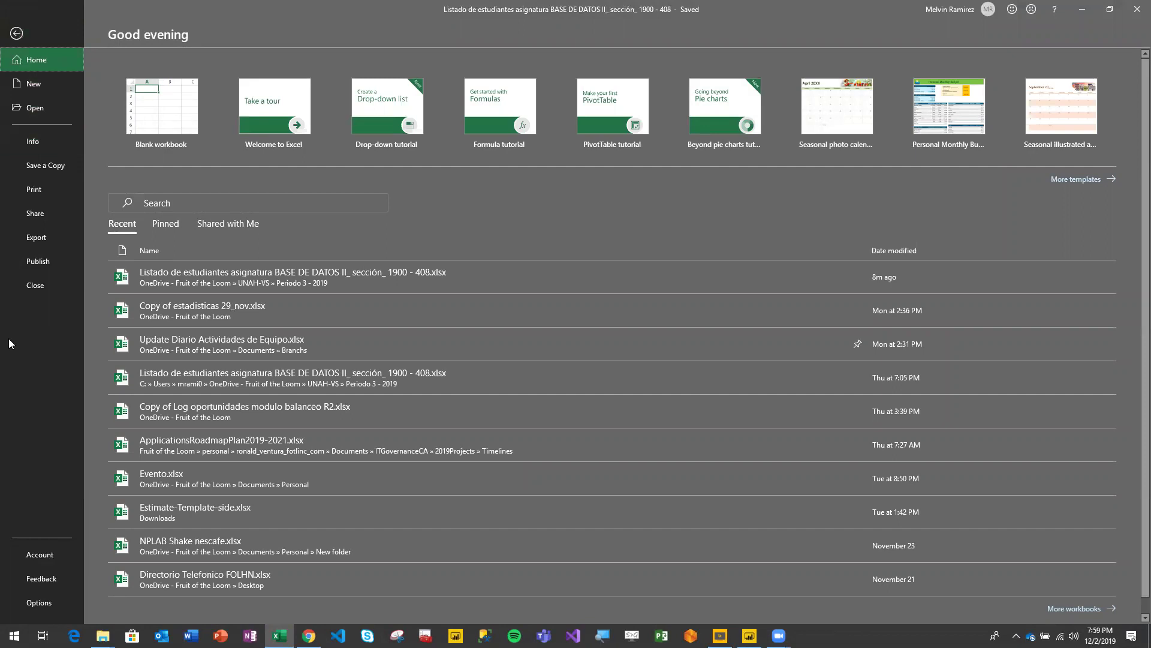
left_click(45, 554)
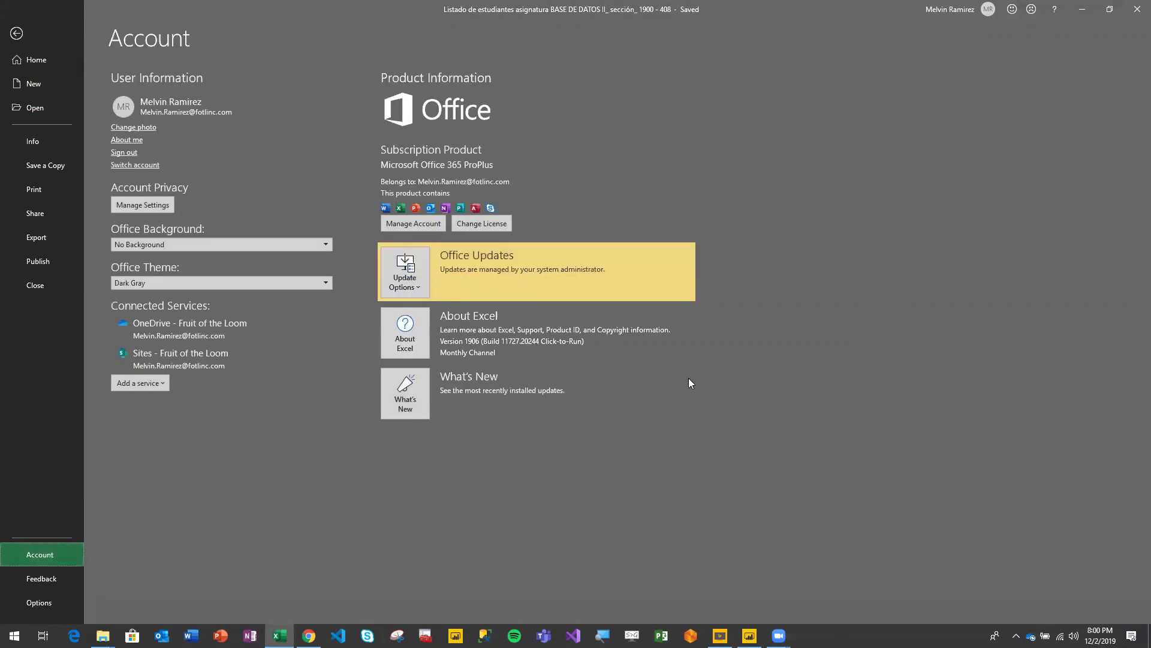
left_click(406, 342)
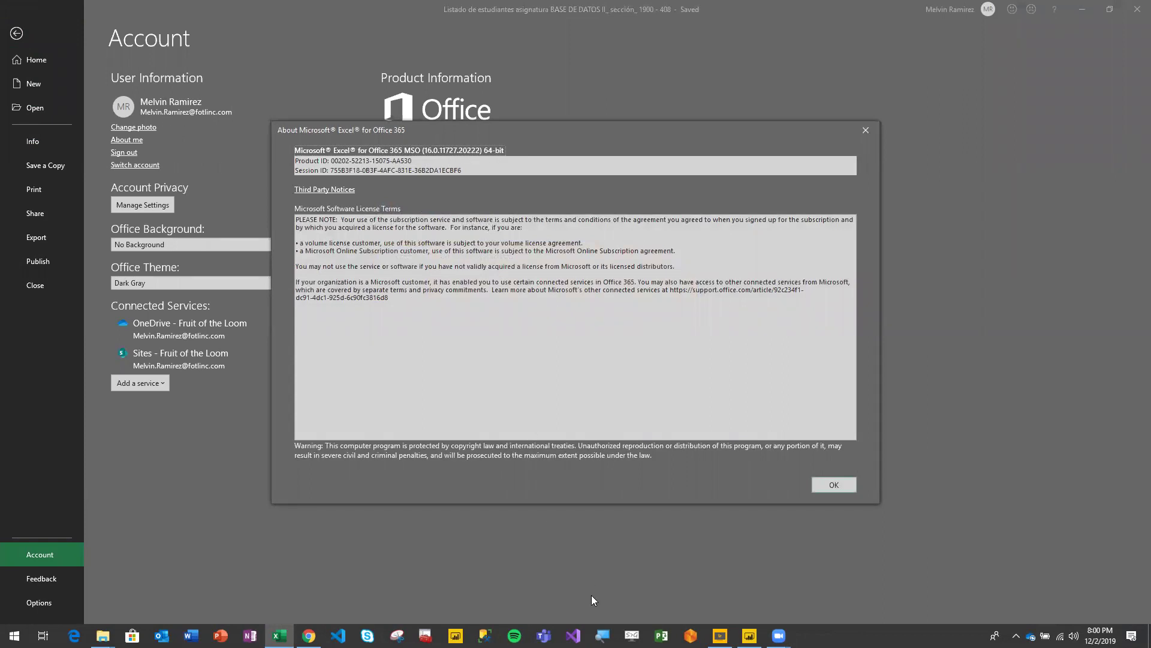
key("super+plus")
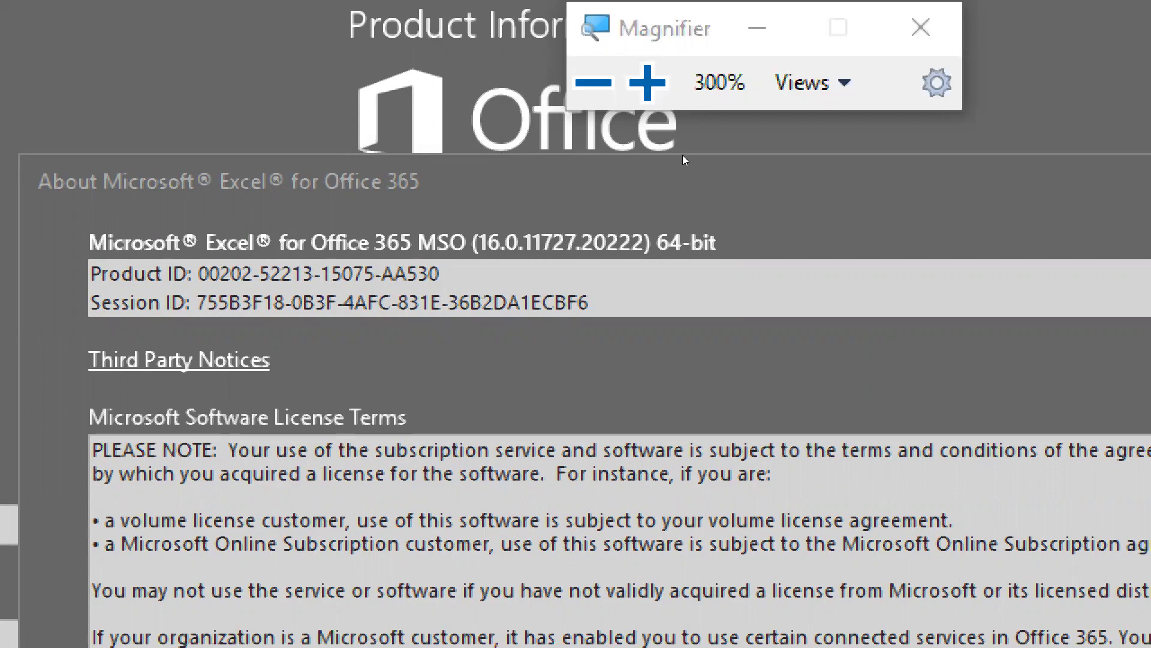
key("Escape")
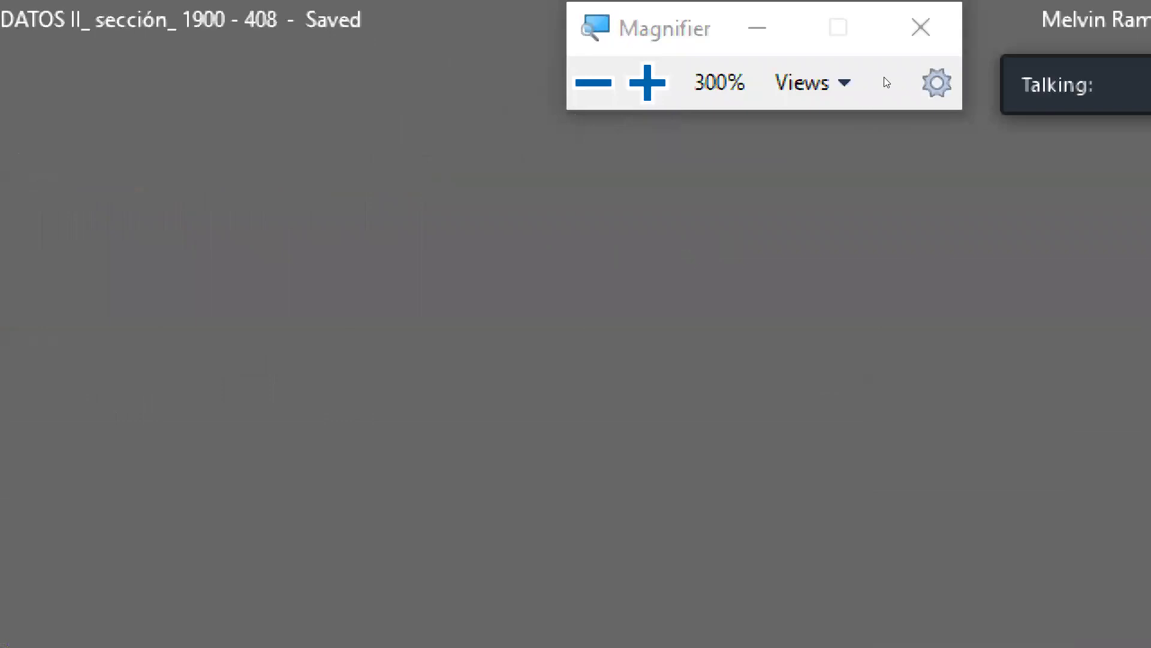
key("super+Escape")
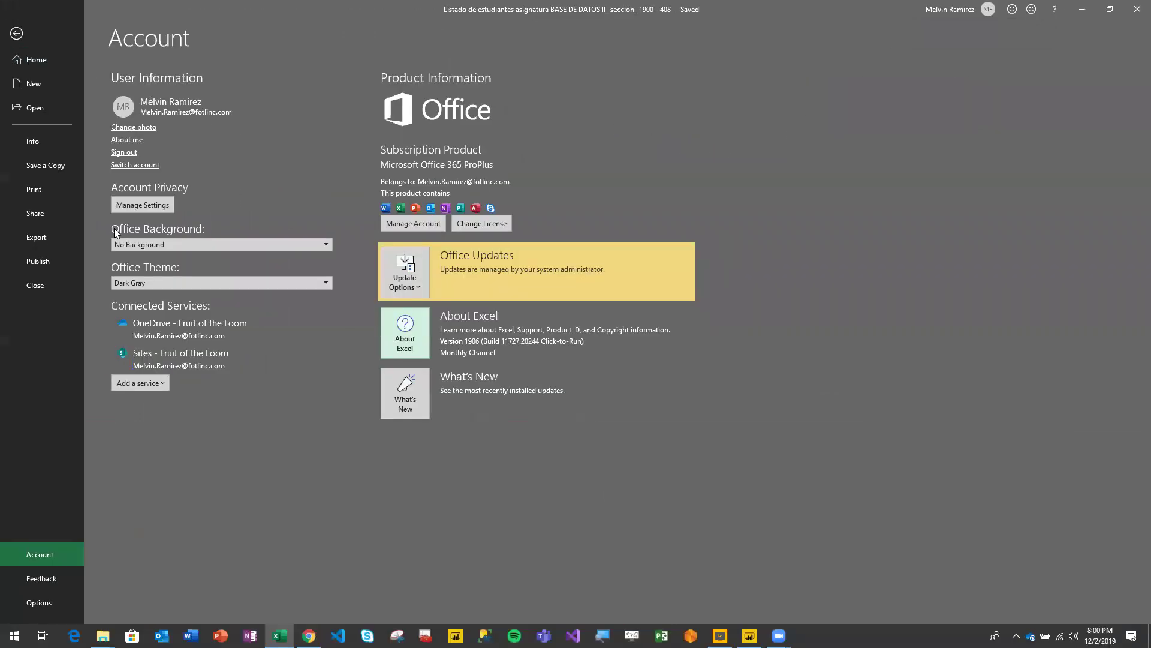
left_click(18, 33)
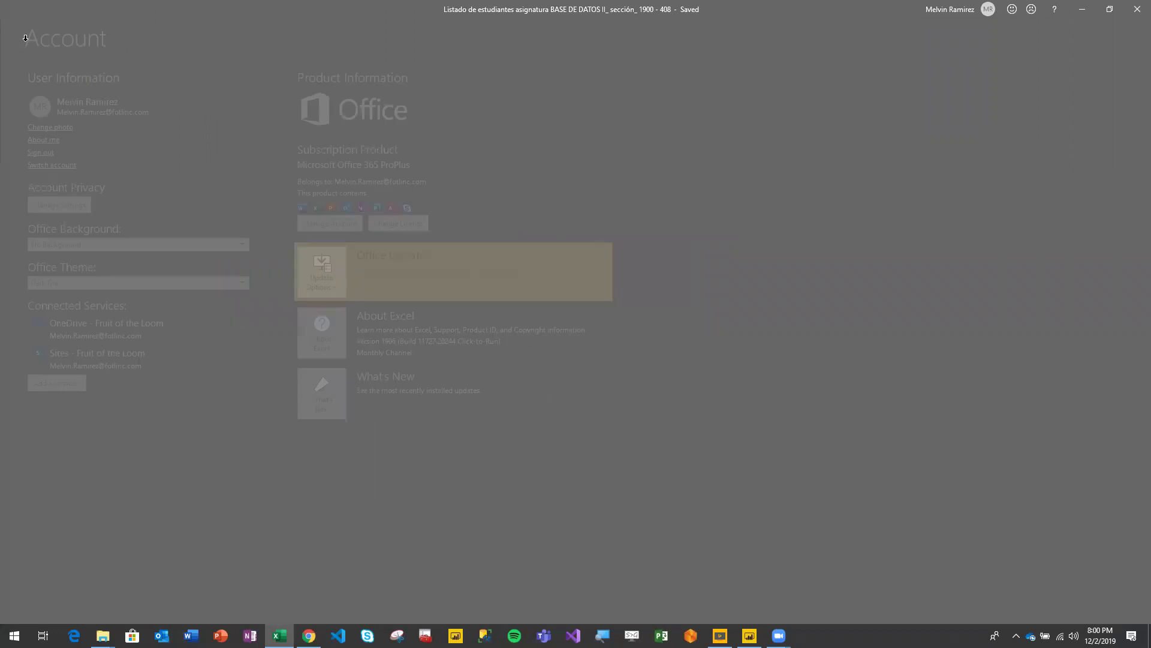
left_click(431, 226)
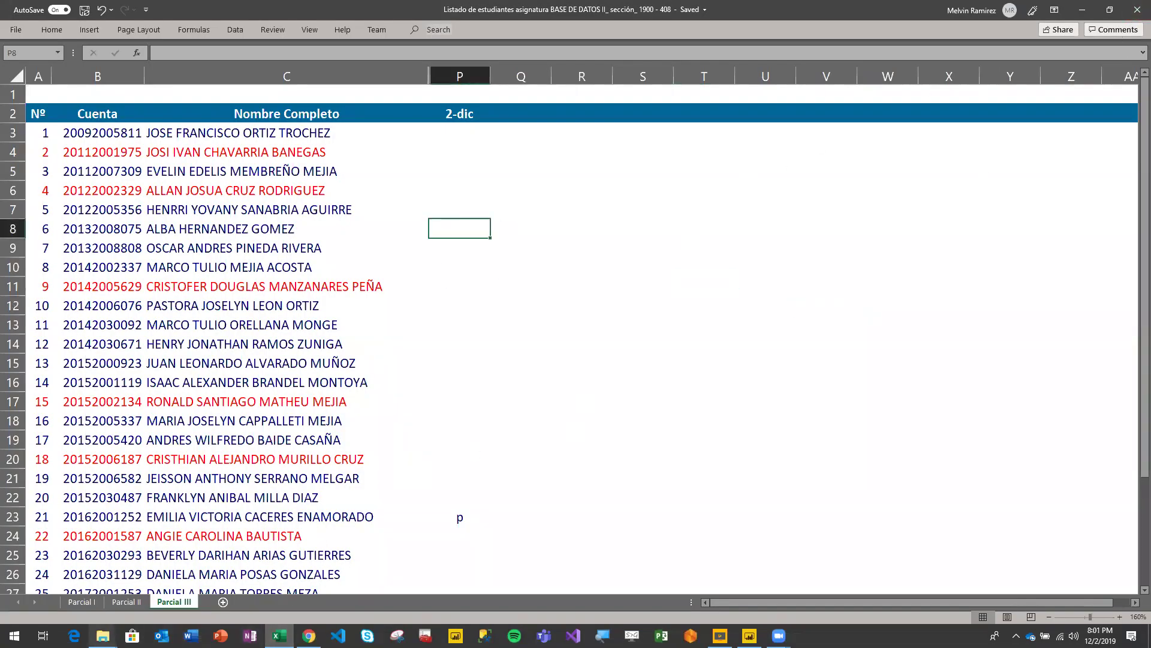
- Switch to File Explorer and open the Ejercicios Modulo 1 folder inside Periodo 3 - 2019 > Power BI
left_click(102, 635)
left_click(63, 585)
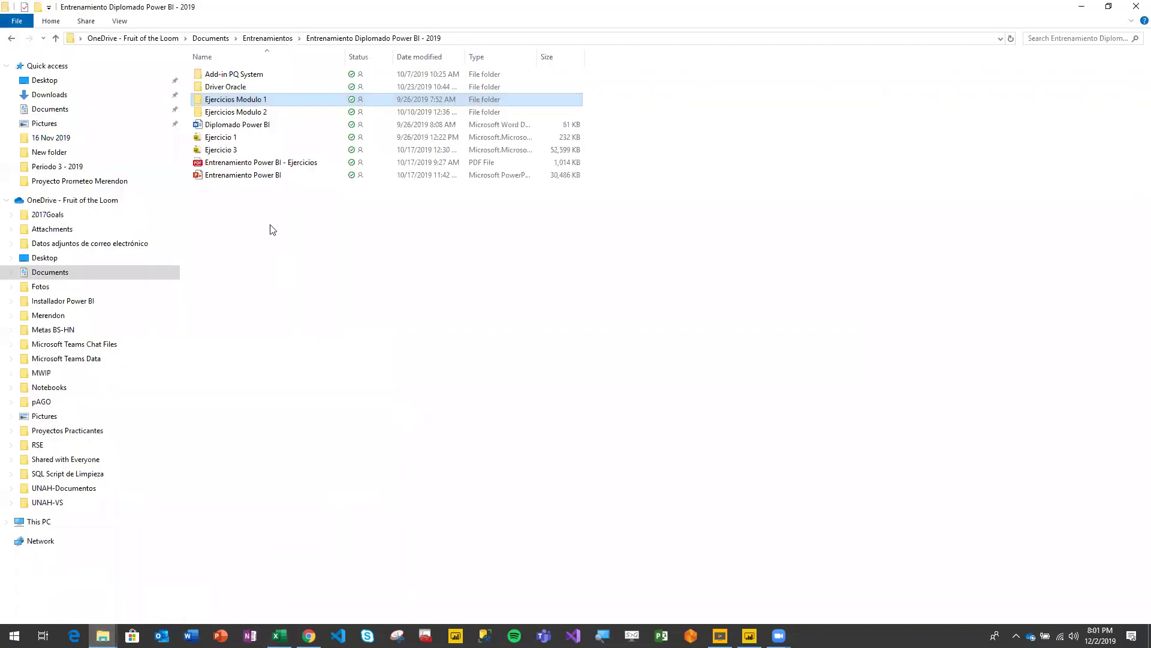
mouse_move(103, 635)
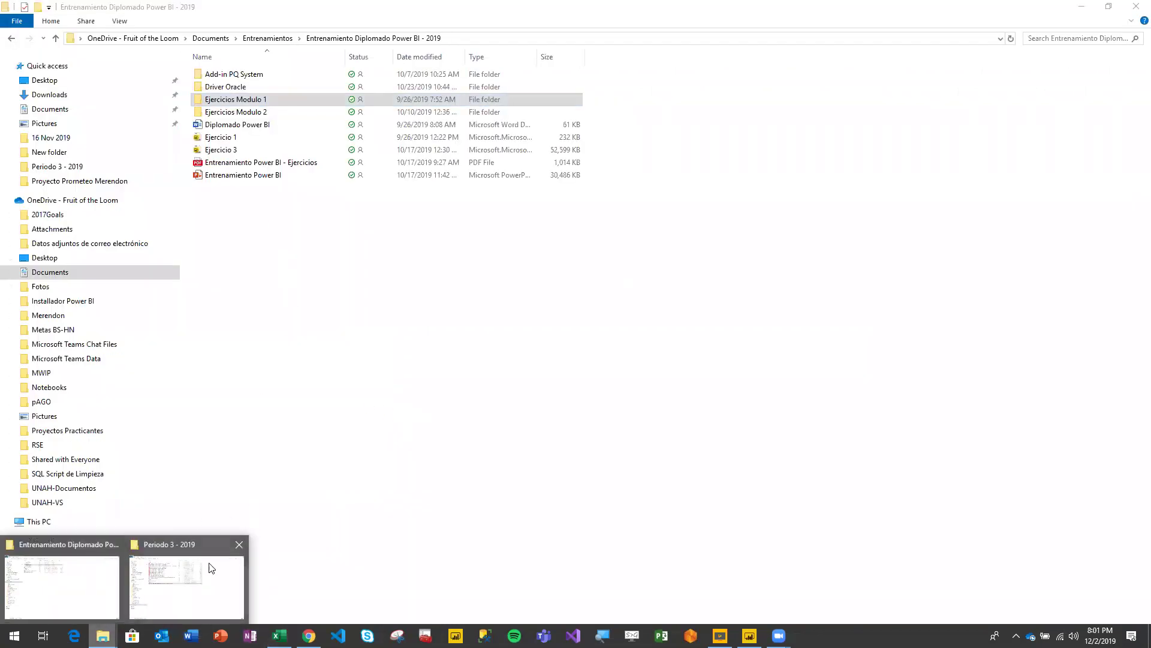
left_click(189, 596)
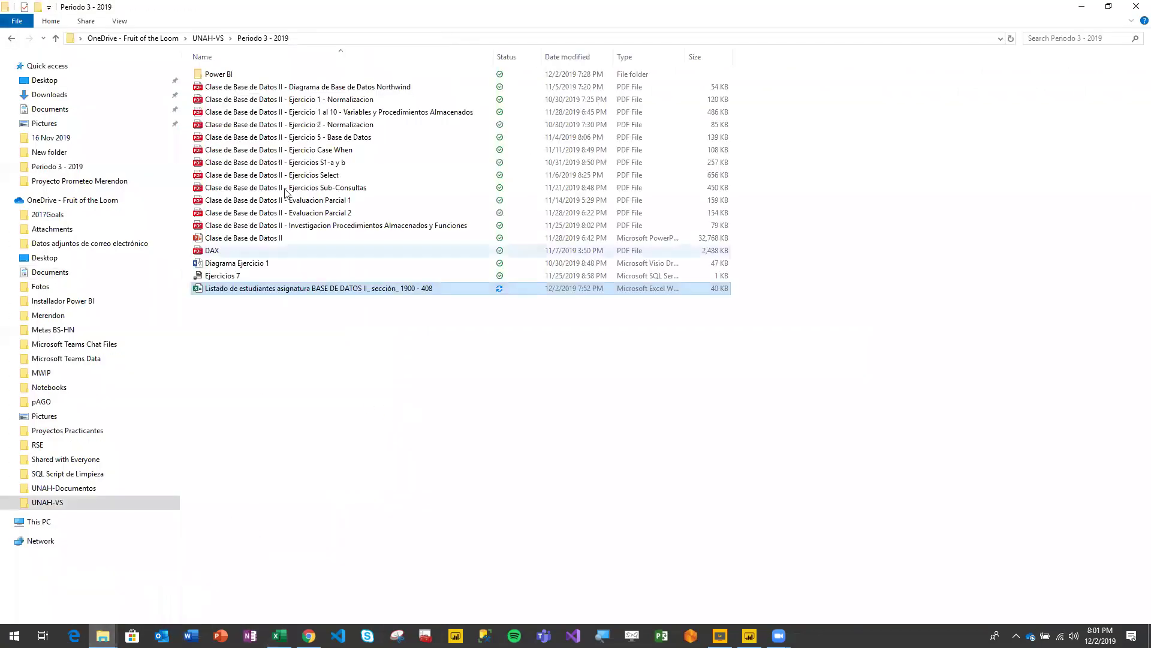
double_click(251, 74)
double_click(261, 78)
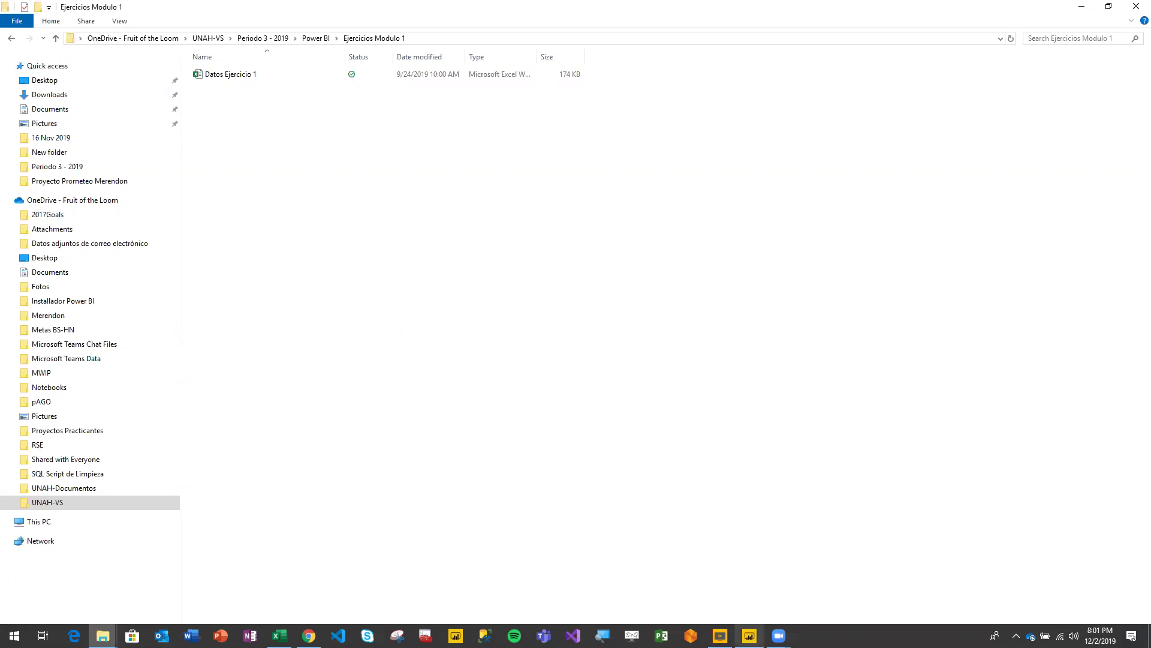
- Look at the untitled Power BI Desktop window and return to the Ejercicios Modulo 1 folder
mouse_move(749, 635)
left_click(765, 540)
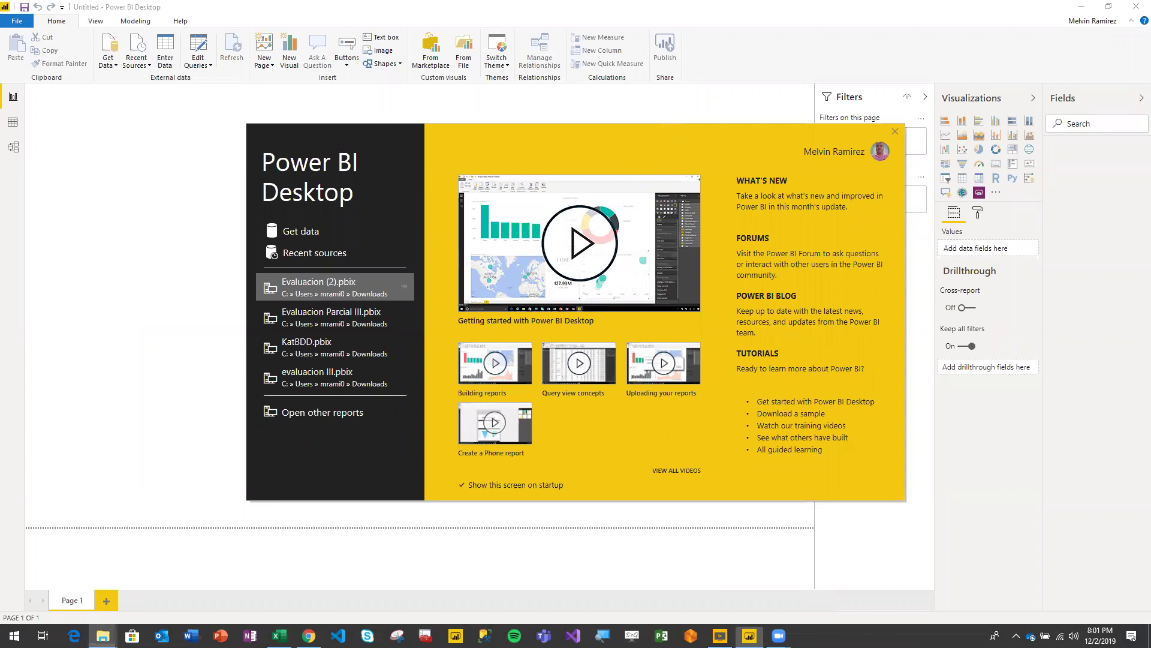
mouse_move(102, 635)
left_click(162, 600)
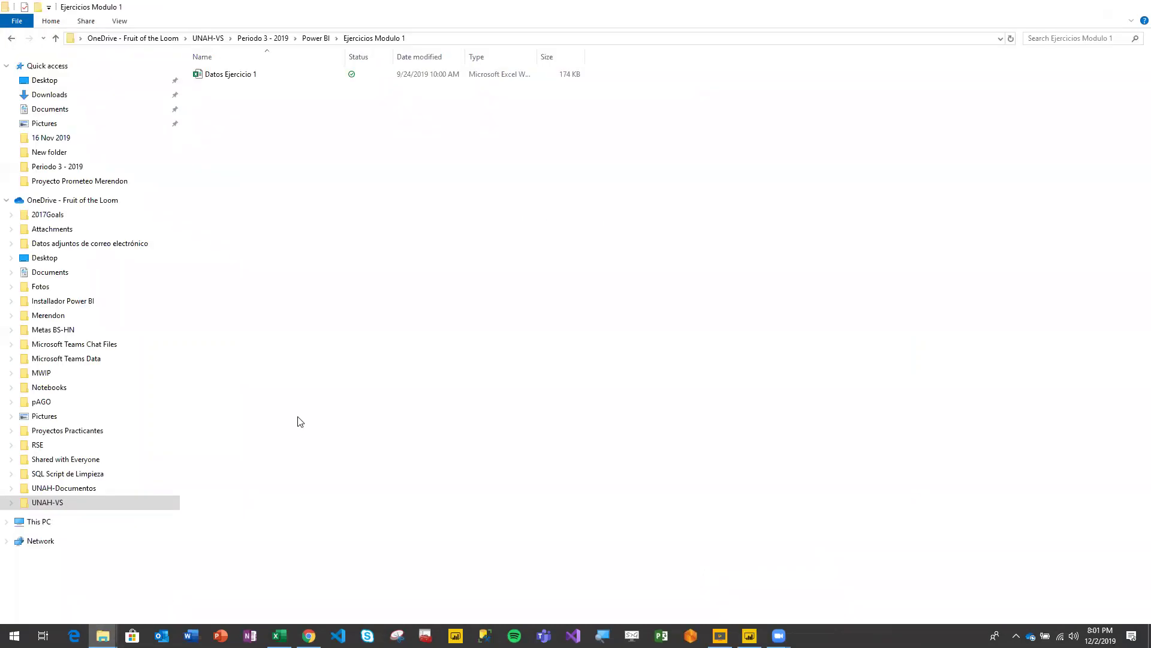
- Open the Datos Ejercicio 1 workbook in Excel and bring its window to the front
left_click(246, 76)
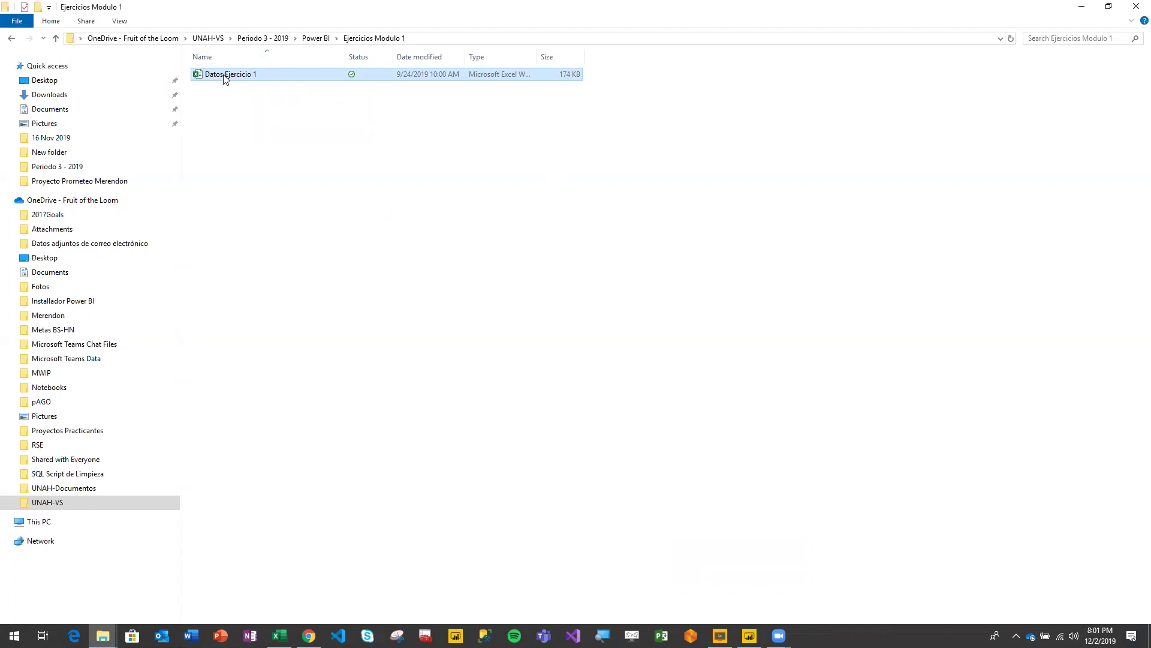
key("alt+Tab")
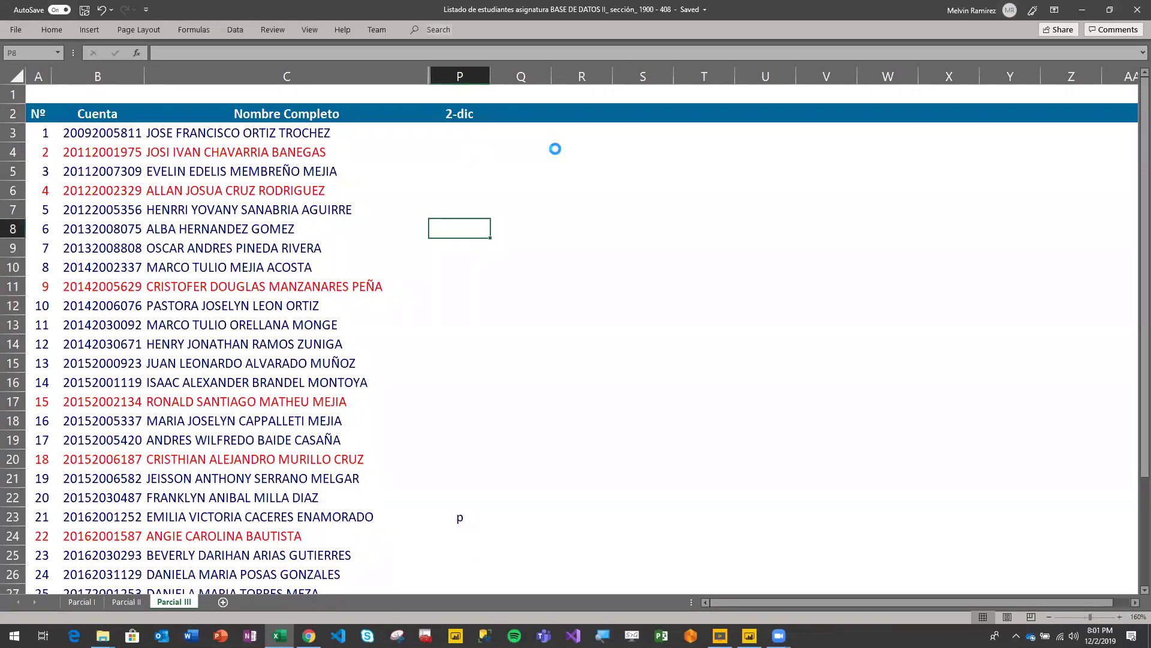
key("alt+Tab")
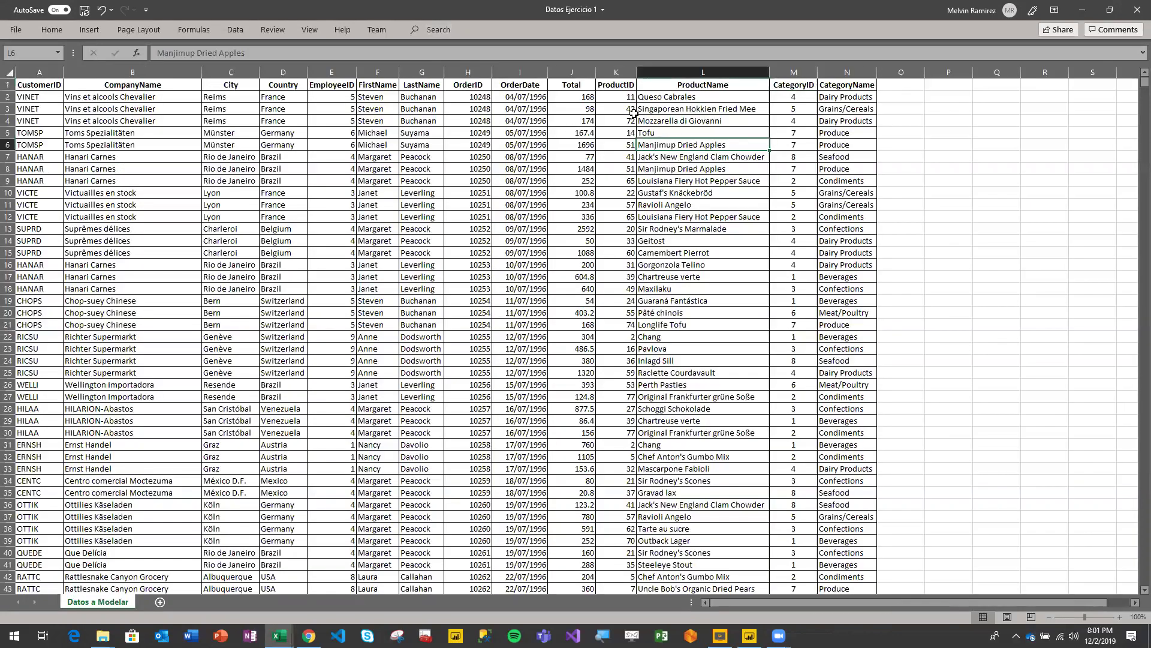
- Review the data in columns A to N of the Datos a Modelar sheet, highlighting the headers from Country to OrderID
left_click(834, 83)
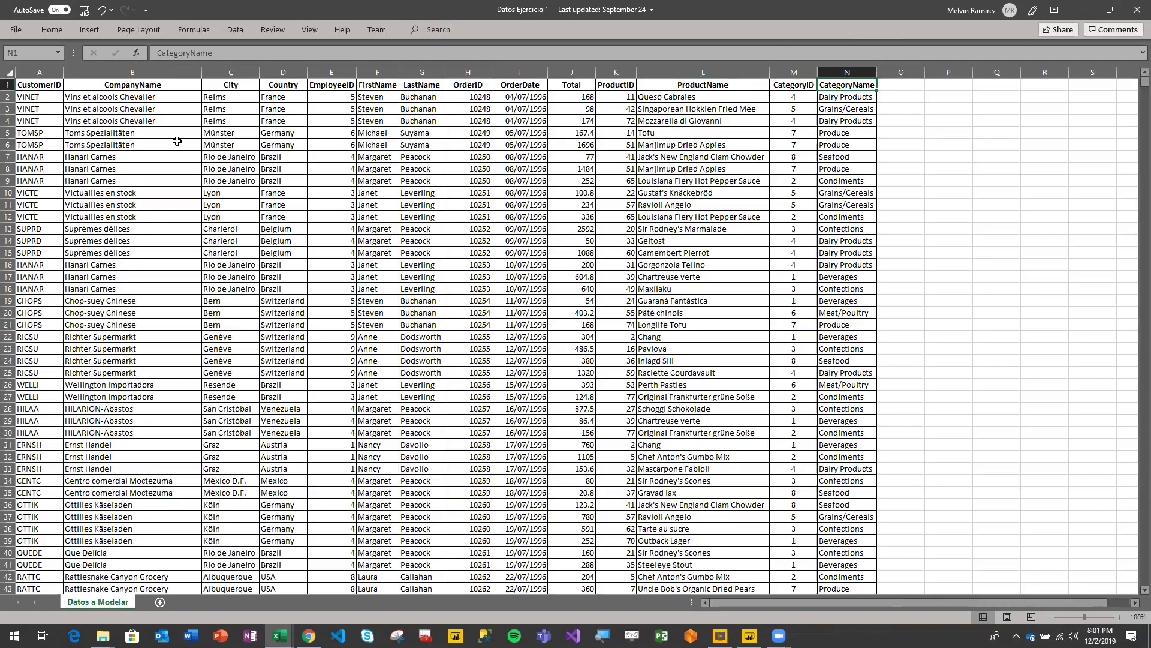
left_click_drag(34, 68, 871, 74)
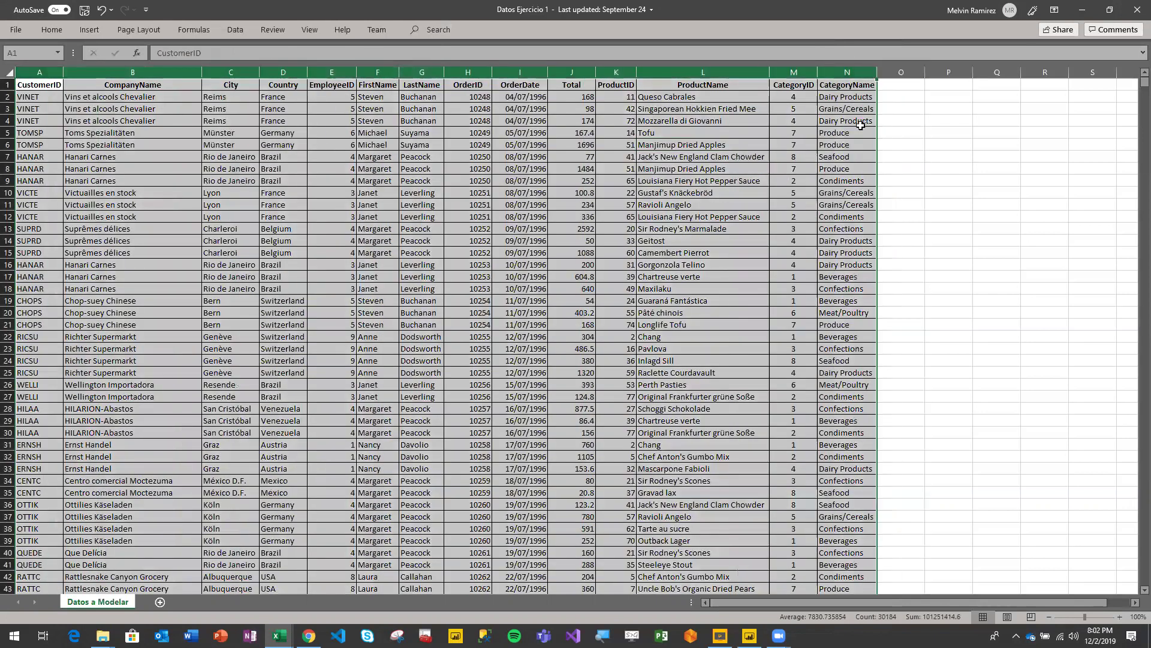
left_click(793, 168)
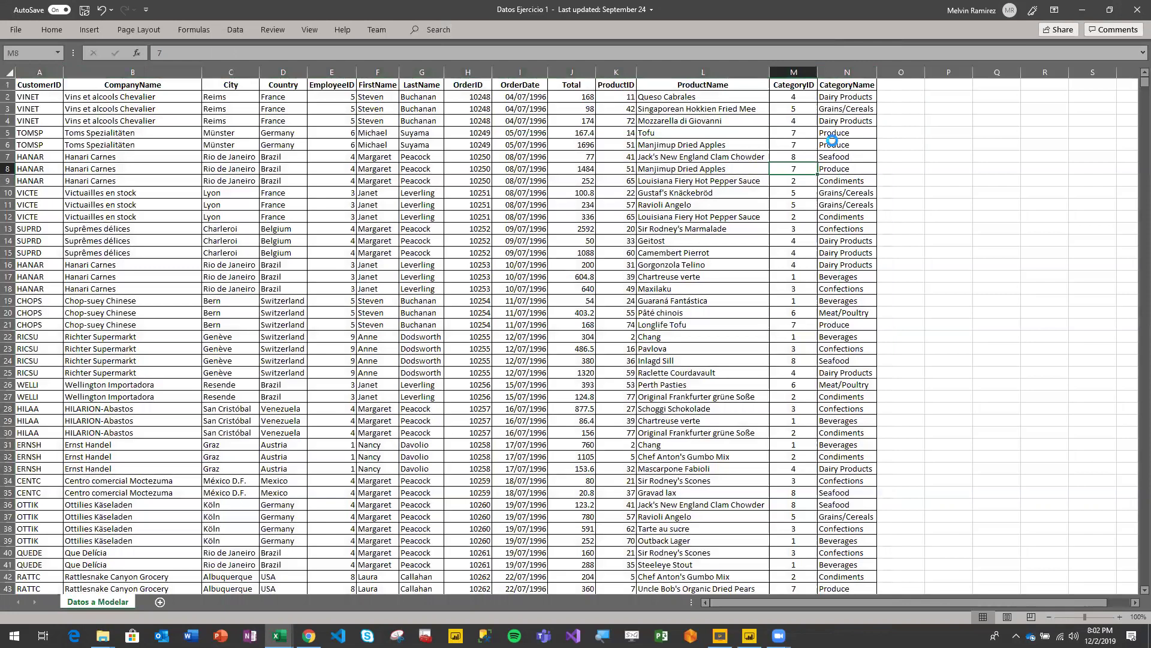
scroll(832, 141, "up", 2, "ctrl")
scroll(833, 141, "up", 4, "ctrl")
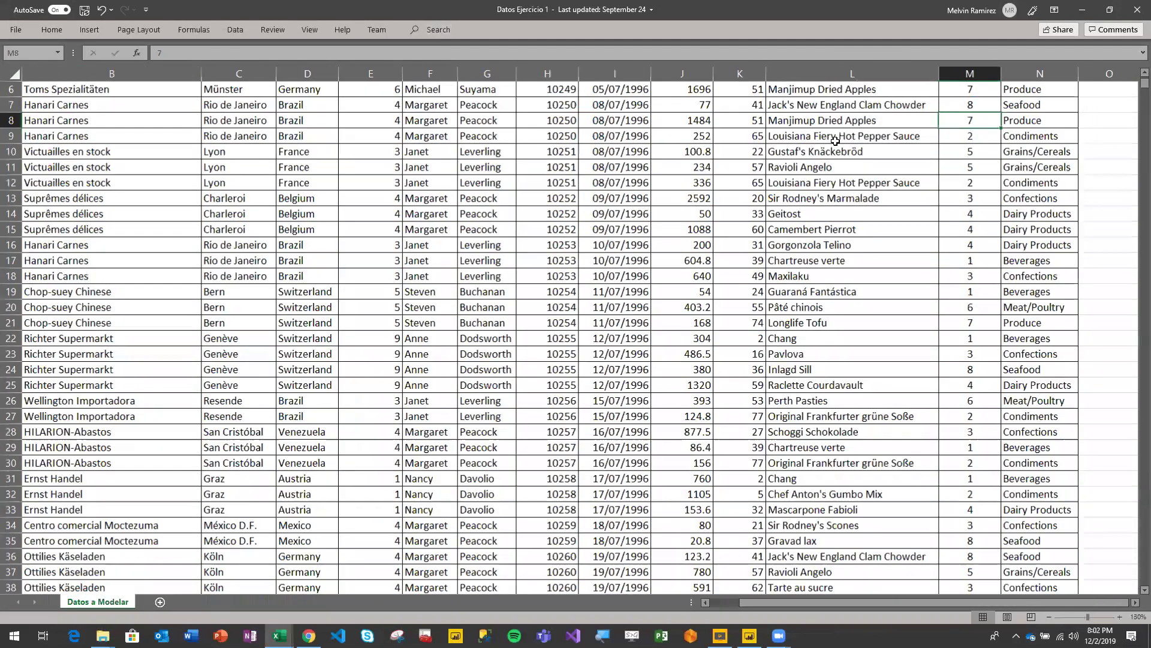
left_click_drag(91, 105, 426, 105)
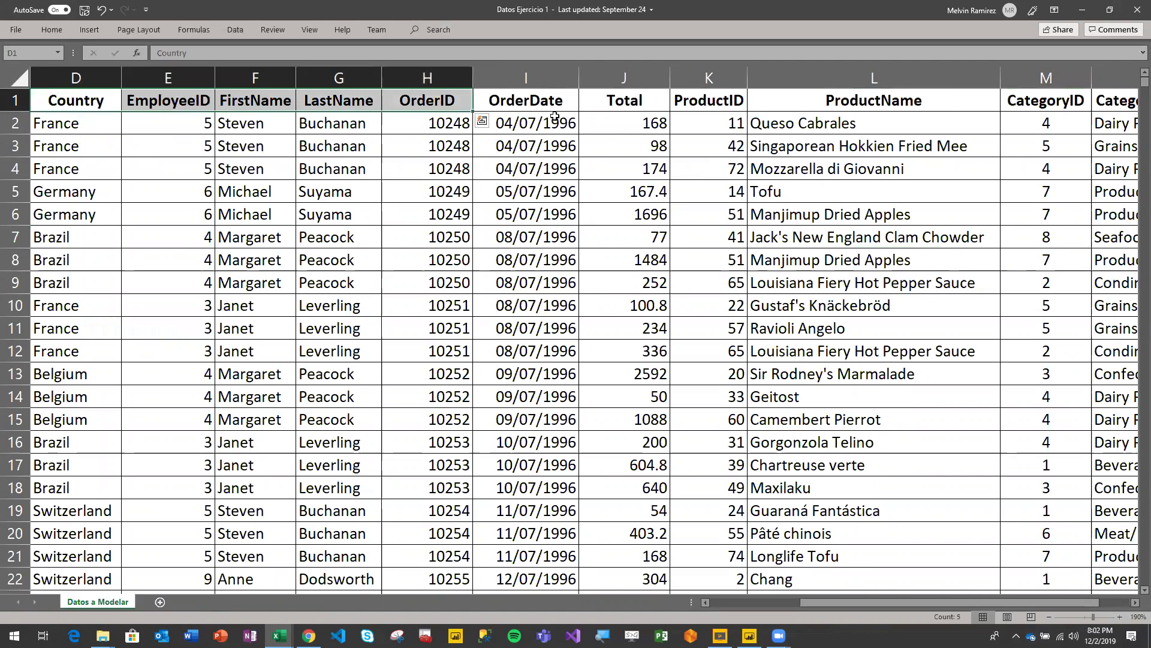
- Review the remaining column headers in row 1, from OrderDate to CategoryName
left_click(543, 102)
left_click(672, 102)
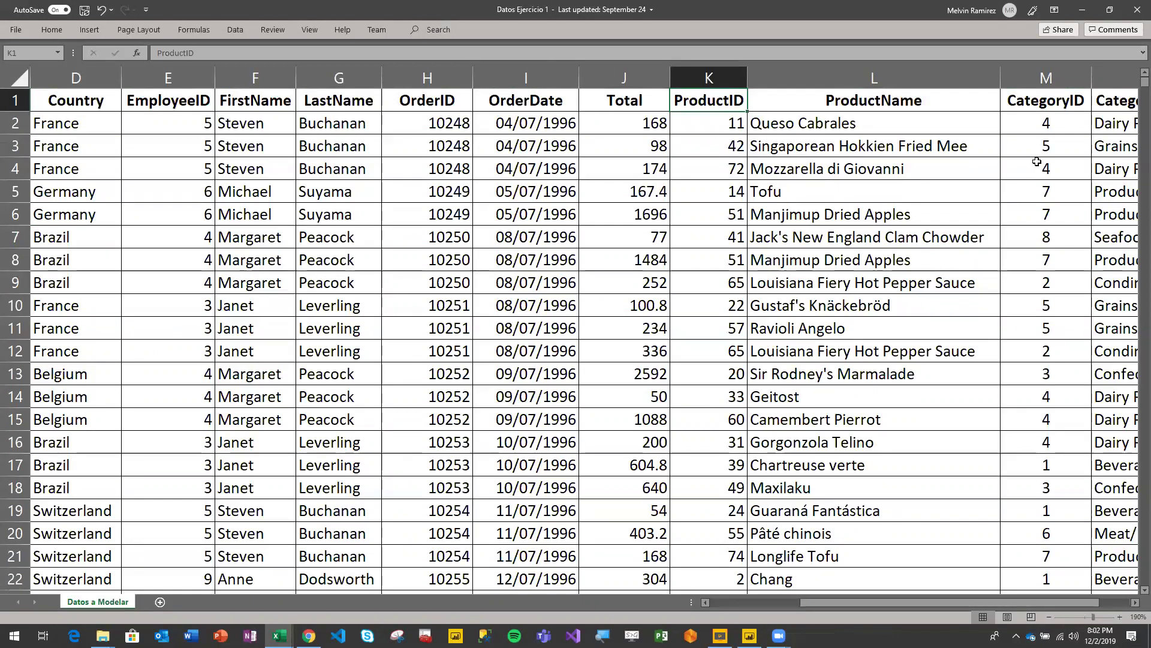
key("Right")
key("Right")
key("Right")
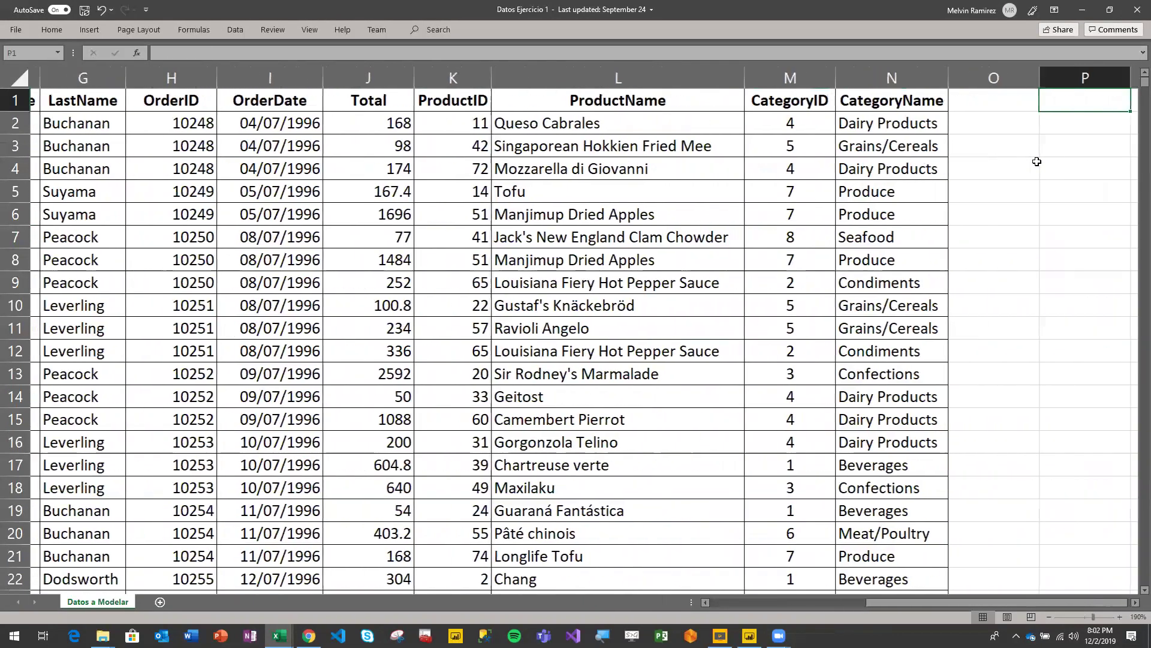
- Fill the header row from CustomerID to CategoryName (A1:N1) with yellow
key("shift+Left")
key("shift+Left")
key("shift+Left")
key("shift+Left")
key("shift+Left")
key("shift+Left")
key("shift+Left")
key("shift+Left")
key("shift+Left")
key("shift+Left")
key("shift+Left")
key("shift+Left")
key("shift+Left")
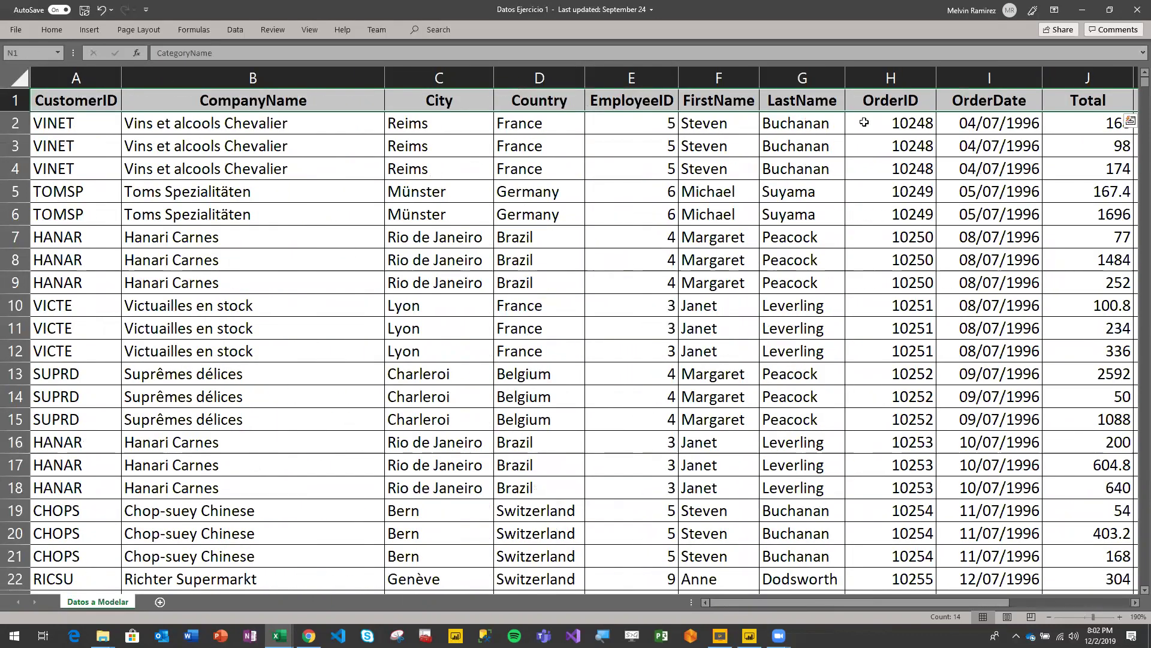
left_click(63, 29)
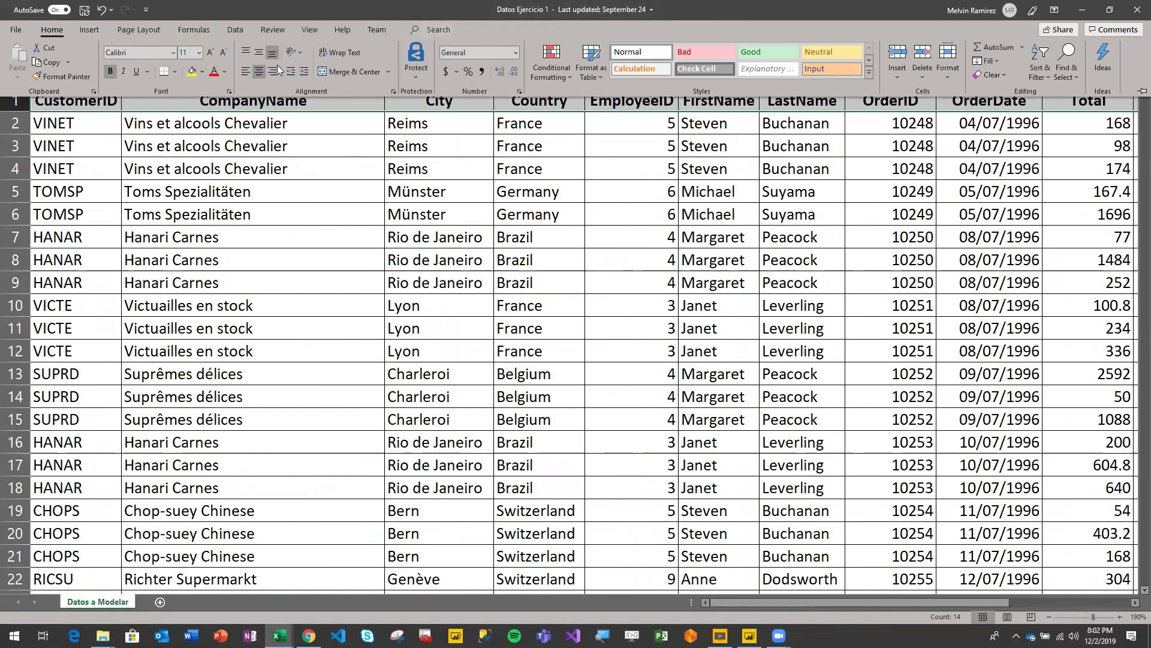
left_click(192, 71)
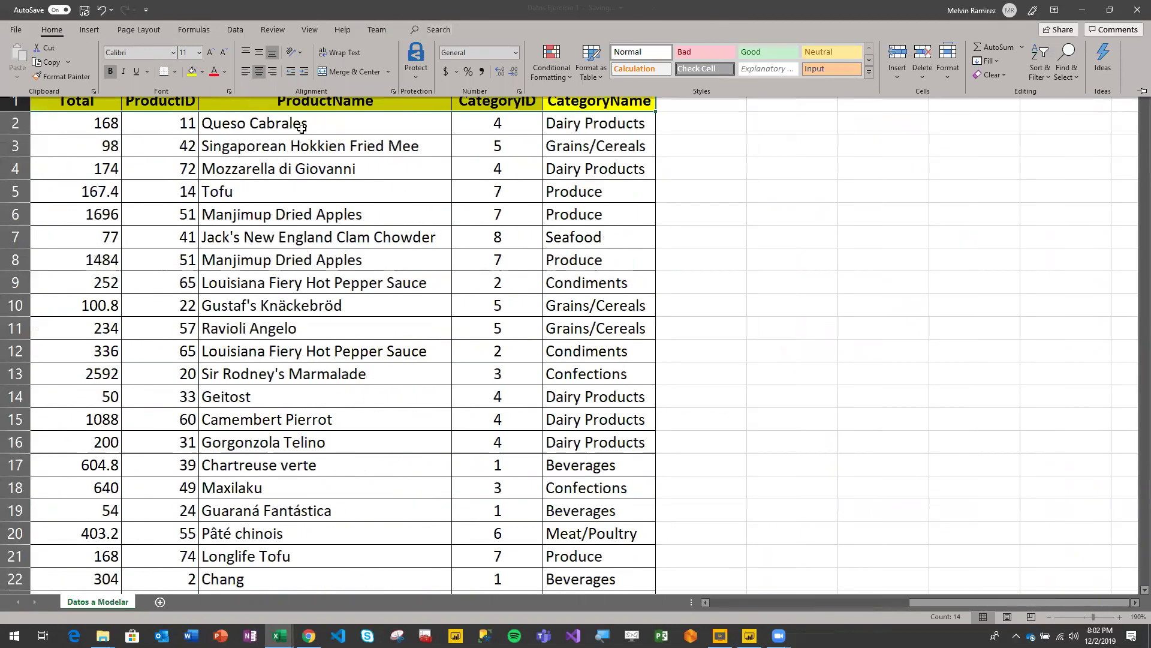
- Examine the order and product columns of the first records and return to the CustomerID column
left_click(302, 128)
key("Left")
key("Left")
key("Left")
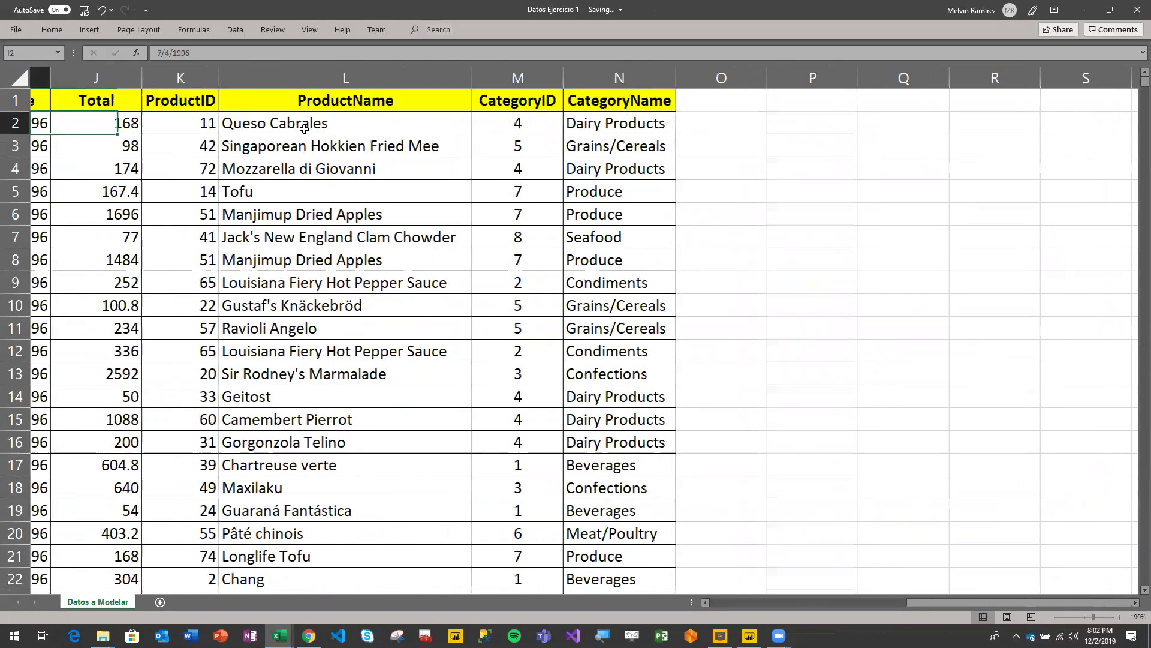
key("Home")
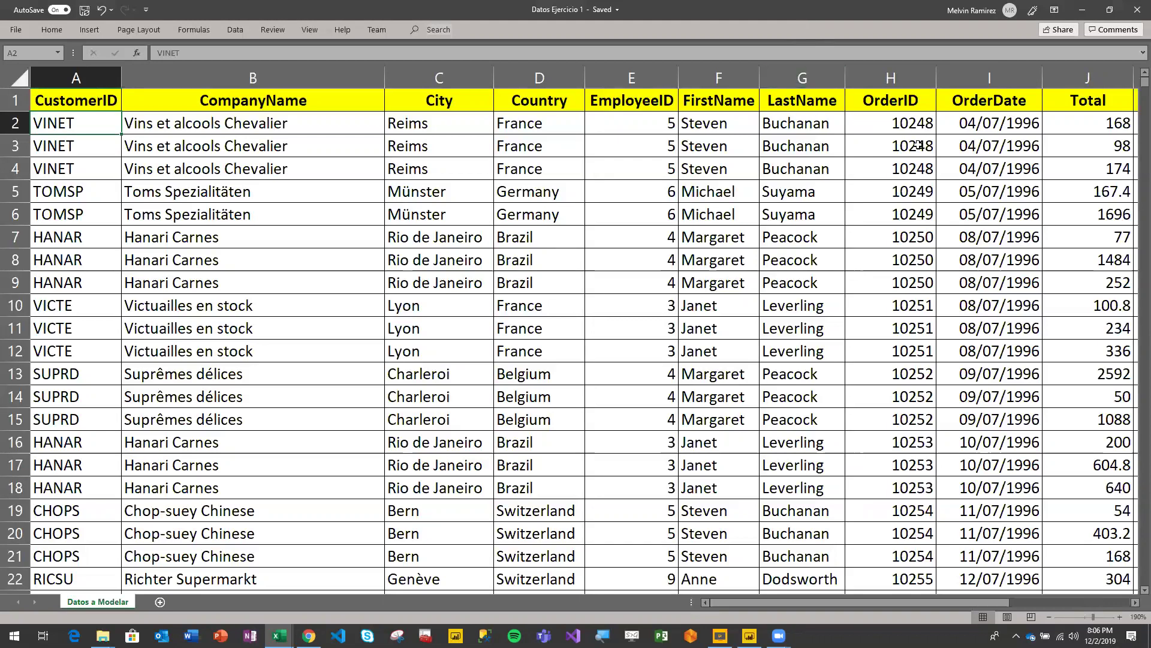
left_click(912, 130)
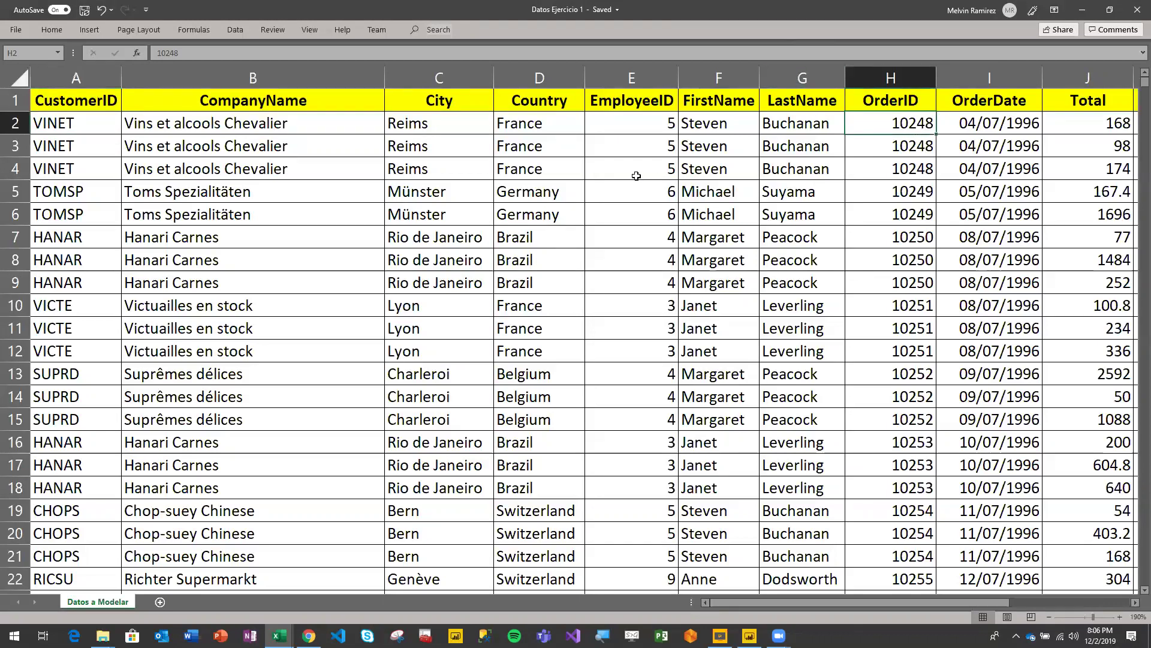
key("Right")
key("Right")
key("Right")
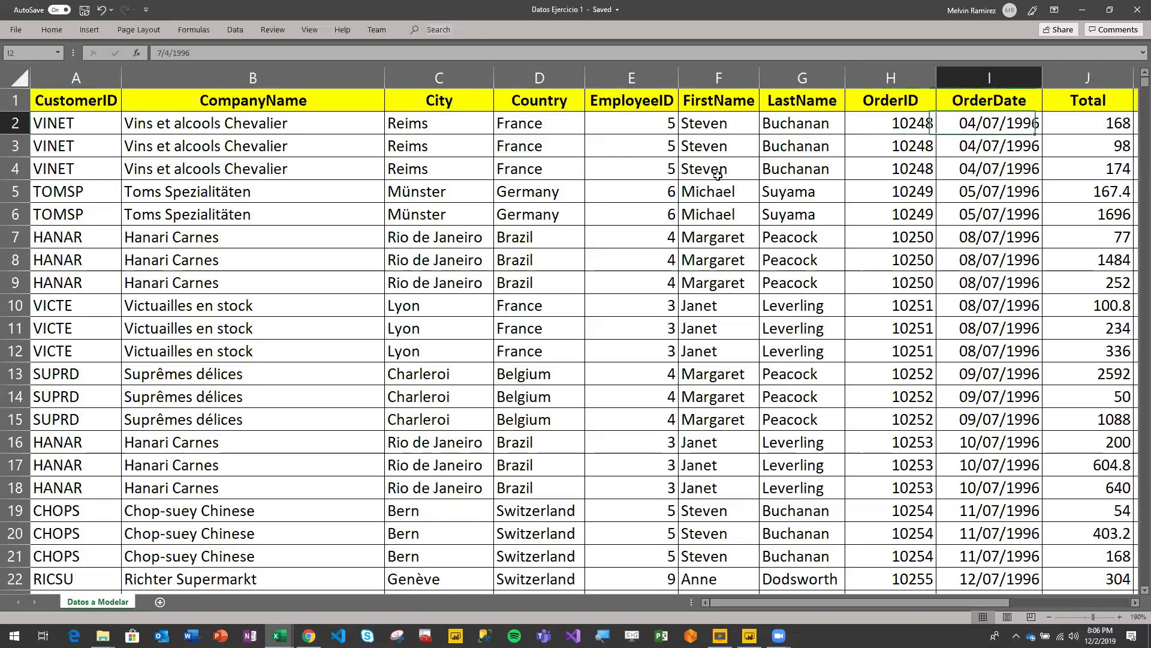
scroll(717, 175, "right", 5)
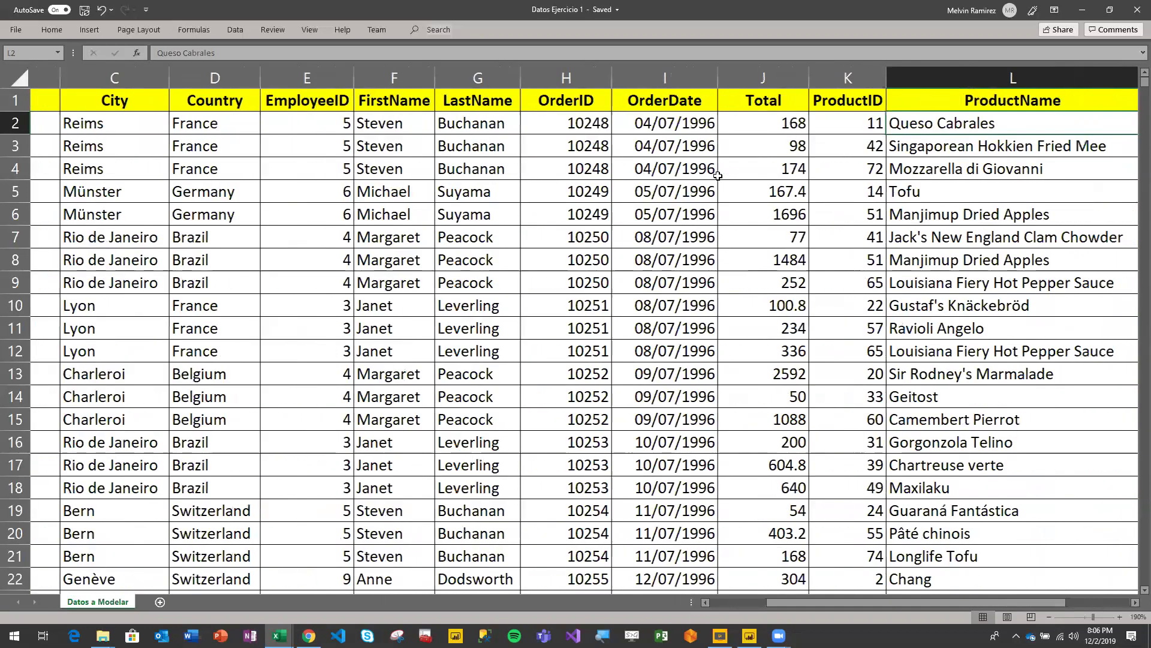
left_click(717, 175)
key("Home")
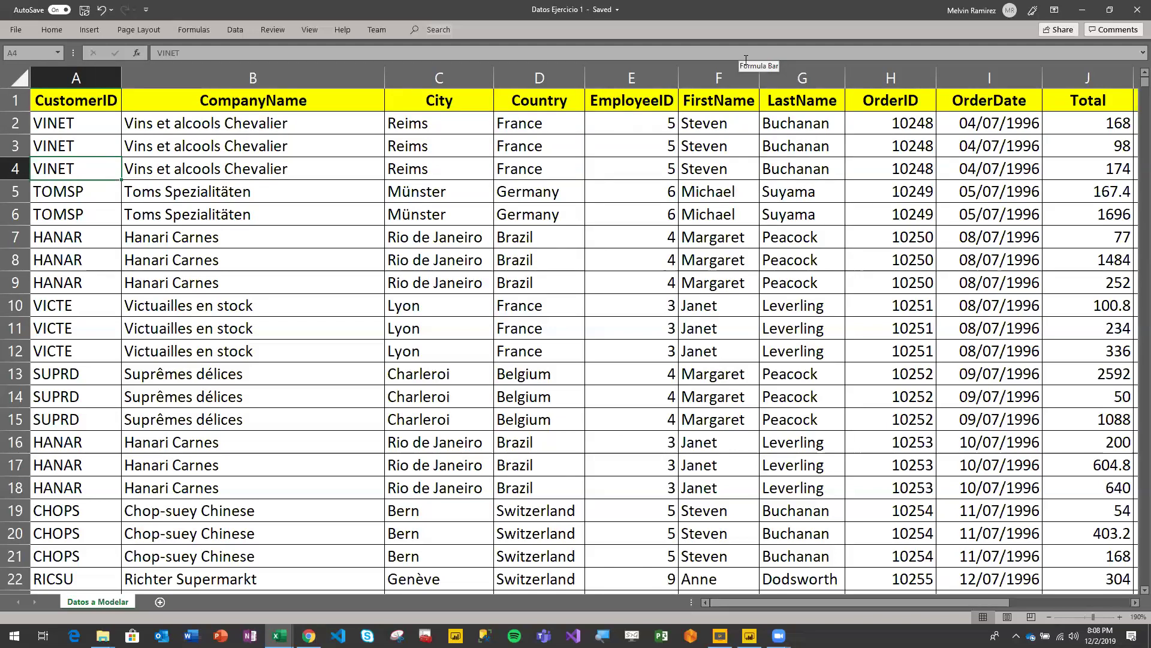
- Look across row 5 from CompanyName to the empty columns beyond CategoryName
left_click(330, 195)
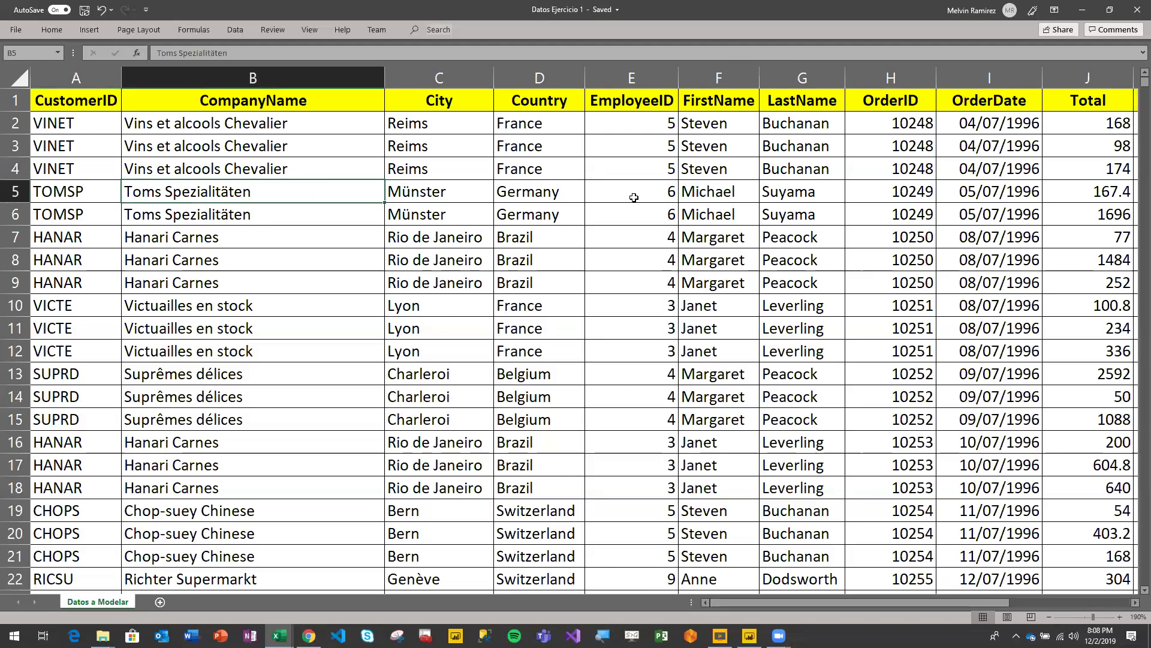
key("Right")
key("Right")
key("Right")
key("Right")
key("Right")
key("Right")
key("Right")
key("Right")
key("Right")
key("Right")
key("Right")
key("Right")
key("Right")
key("Right")
key("Right")
key("Right")
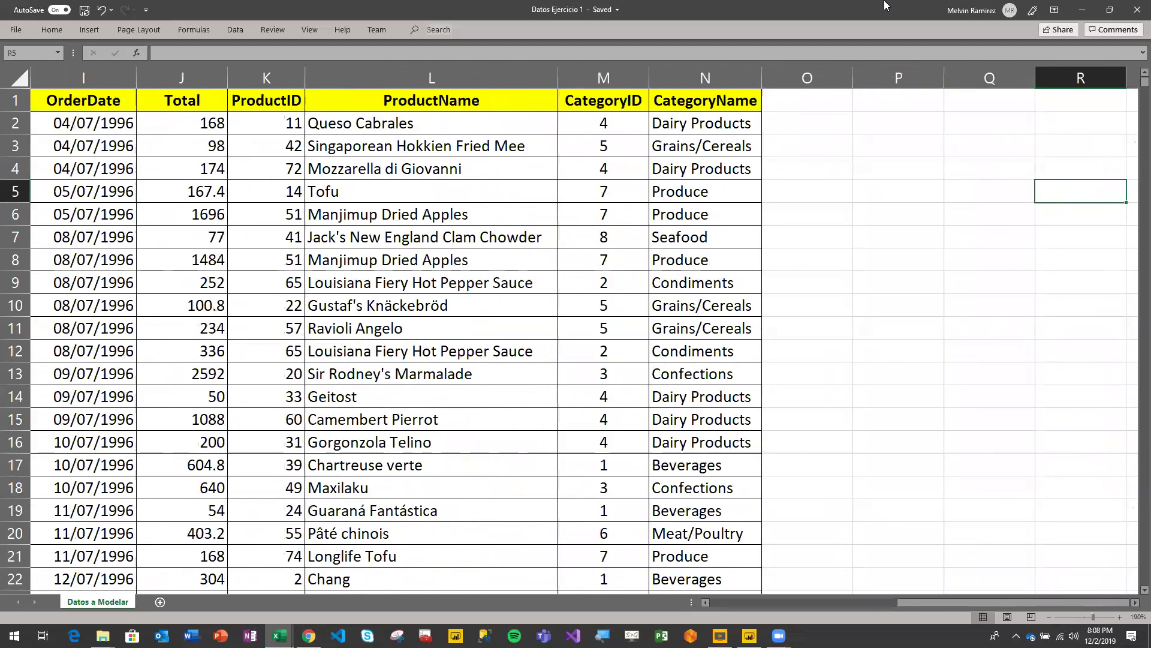
- Close the Datos Ejercicio 1 workbook, minimize the student list workbook and switch to Power BI Desktop
left_click(1130, 14)
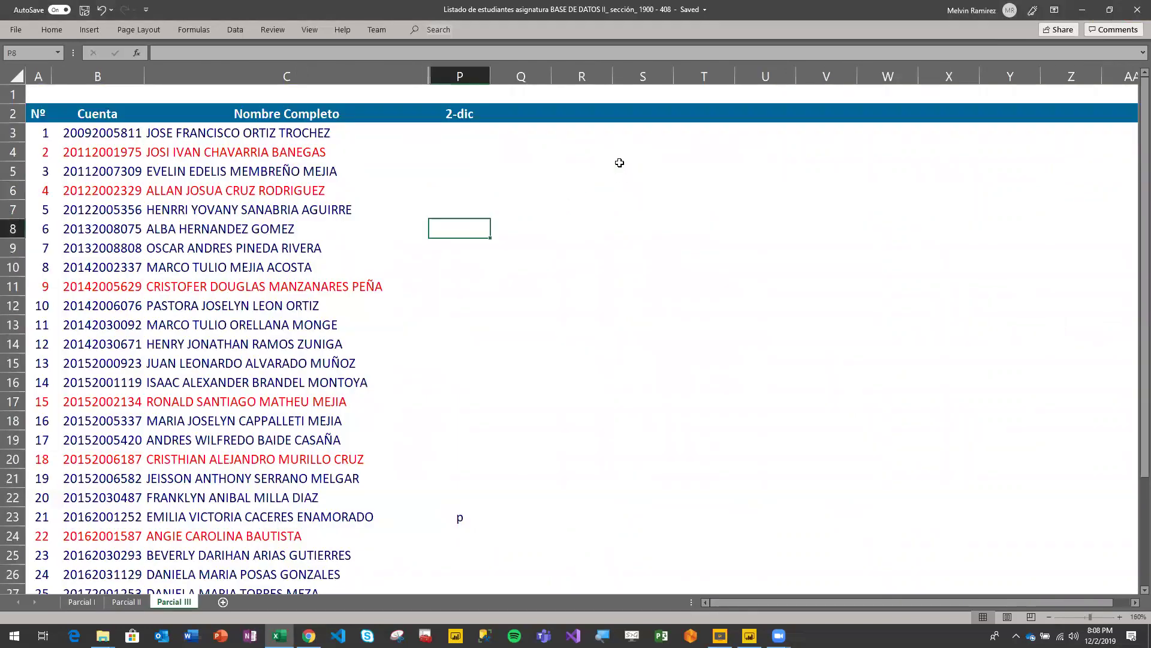
left_click(1082, 10)
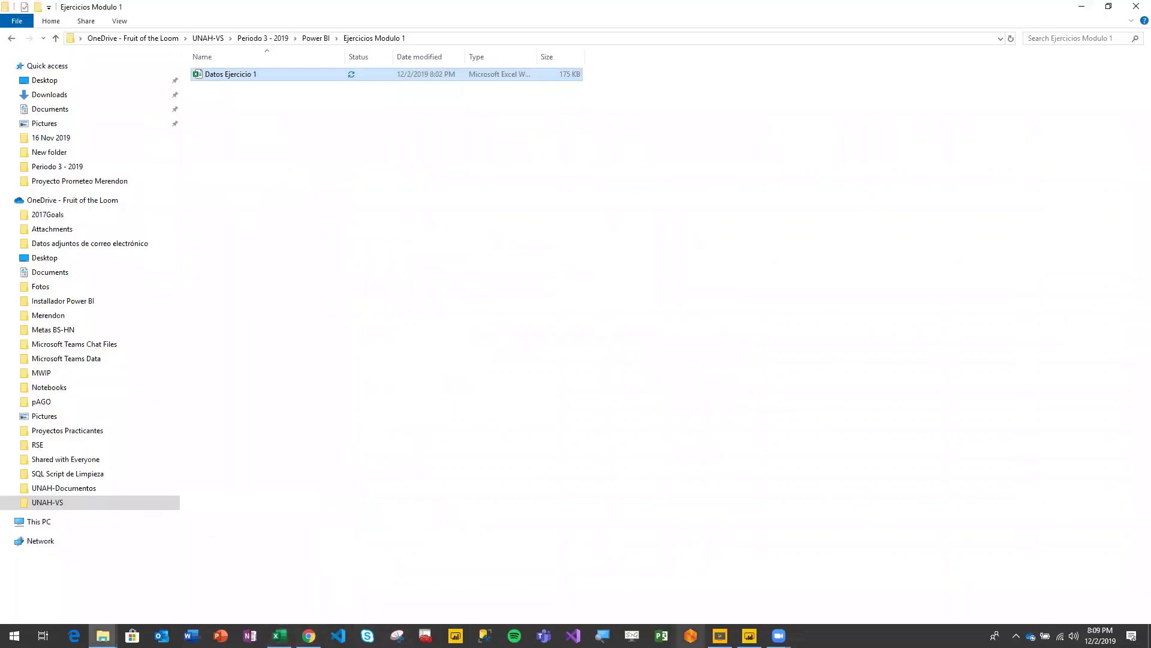
left_click(750, 635)
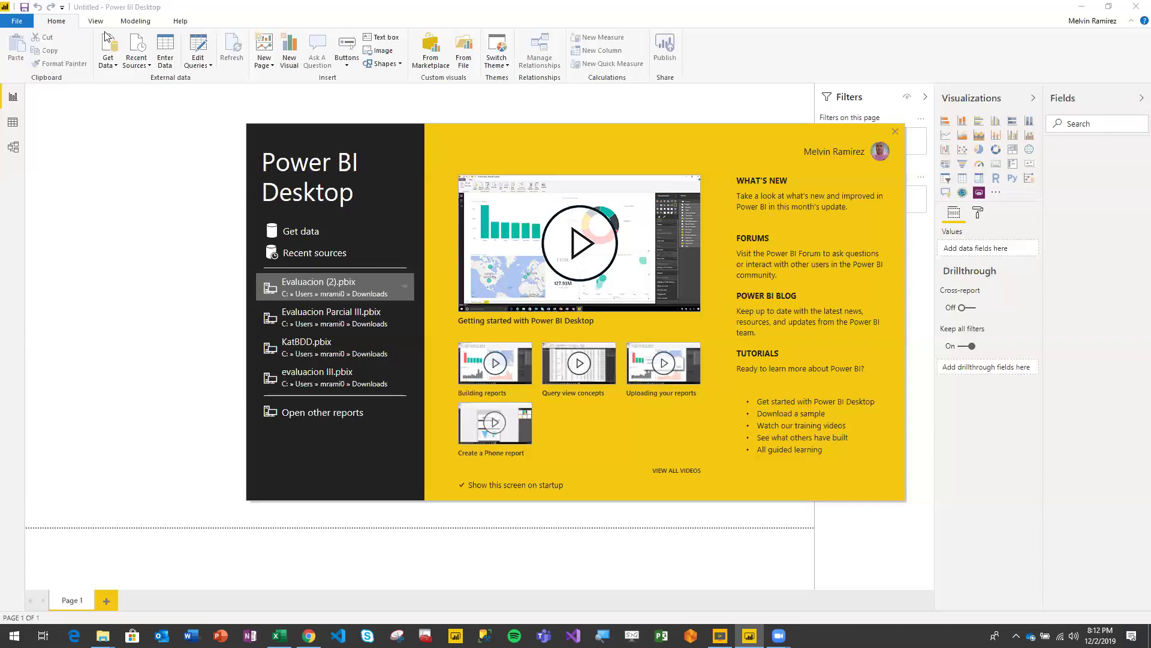
- Briefly magnify the start screen and open the Get Data dialog from it
left_click(602, 635)
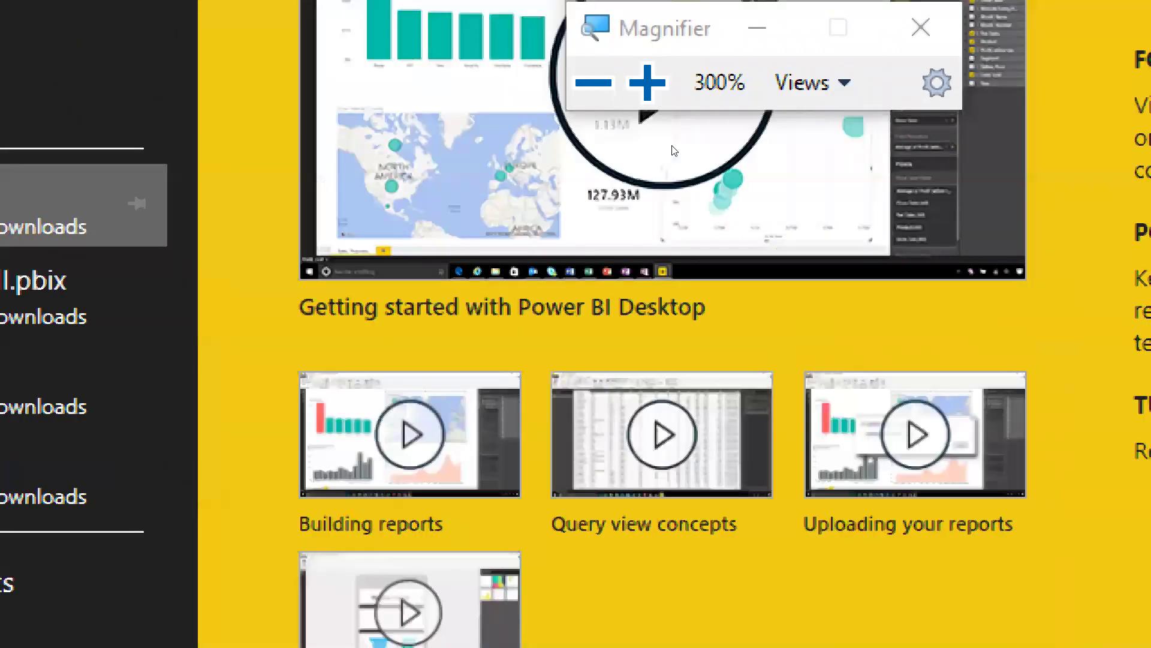
left_click(921, 27)
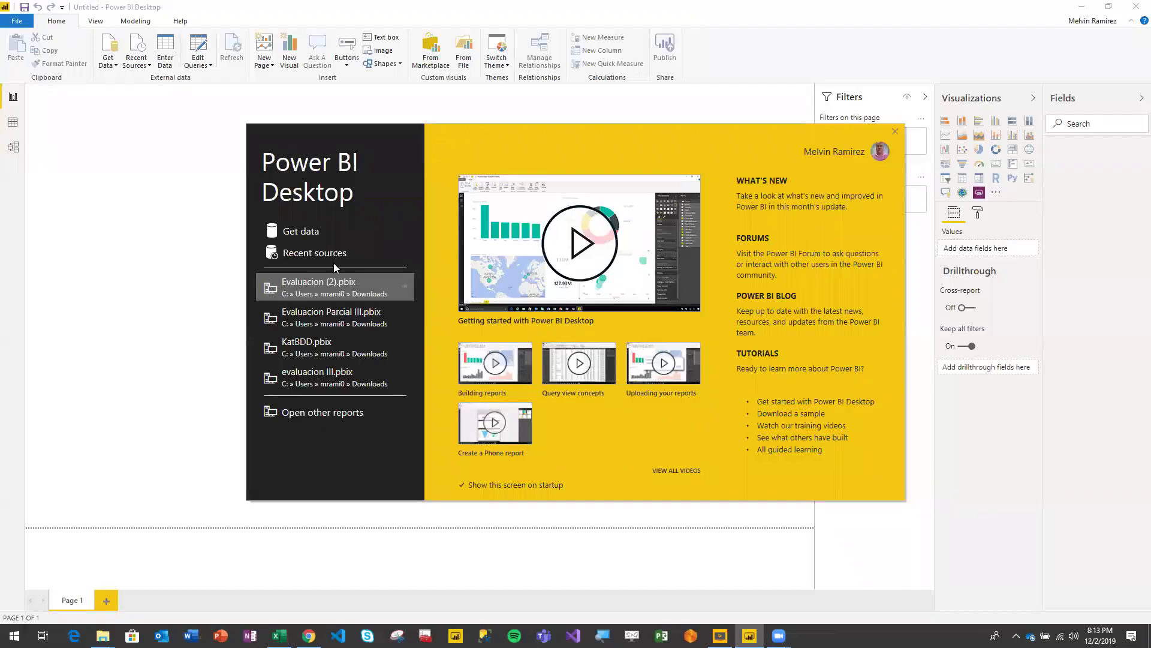
left_click(297, 232)
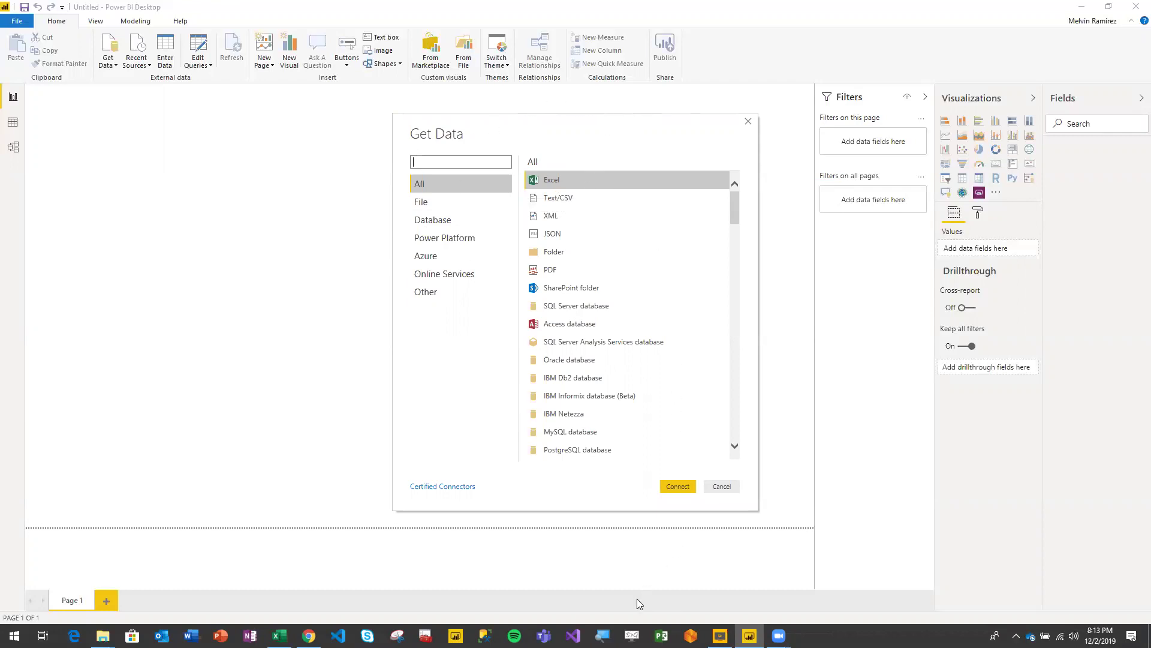
- Examine the full list of data connectors in the Get Data dialog under magnification and return to the Excel entry
key("super+plus")
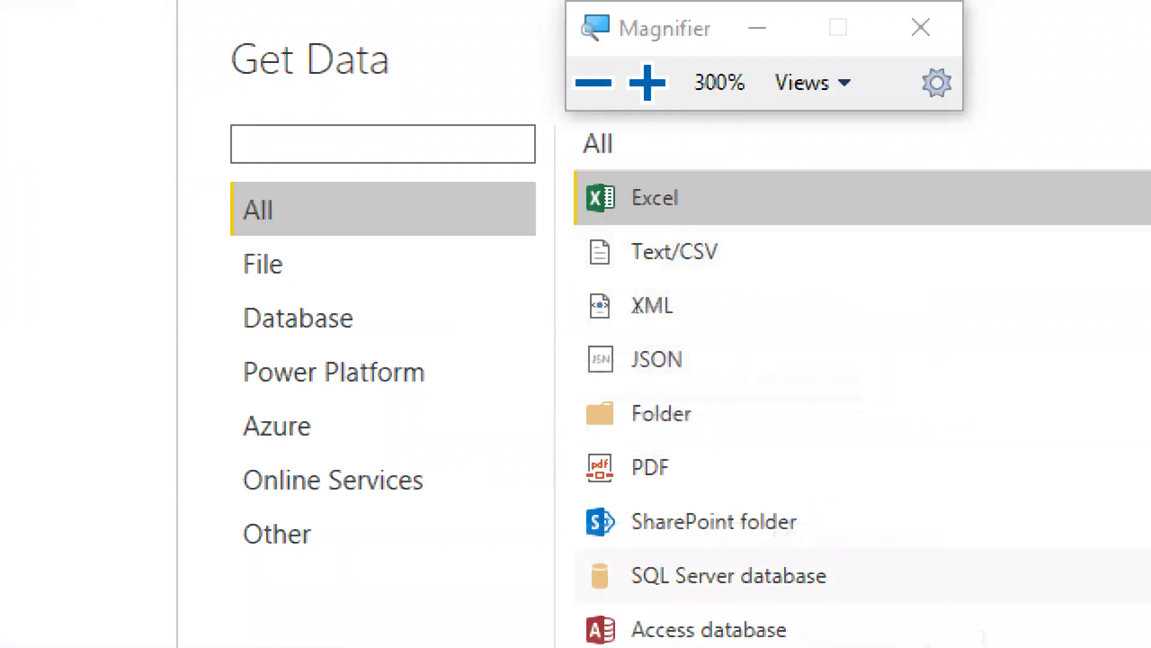
scroll(637, 307, "down", 5)
scroll(637, 315, "down", 3)
scroll(638, 315, "down", 10)
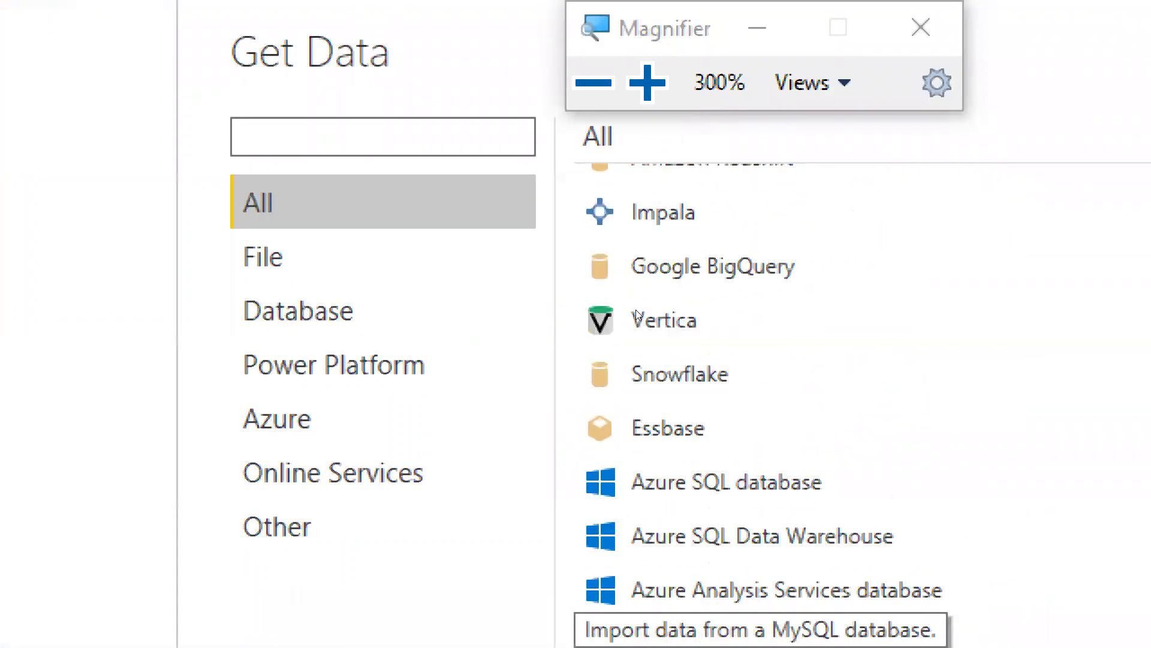
scroll(638, 315, "down", 12)
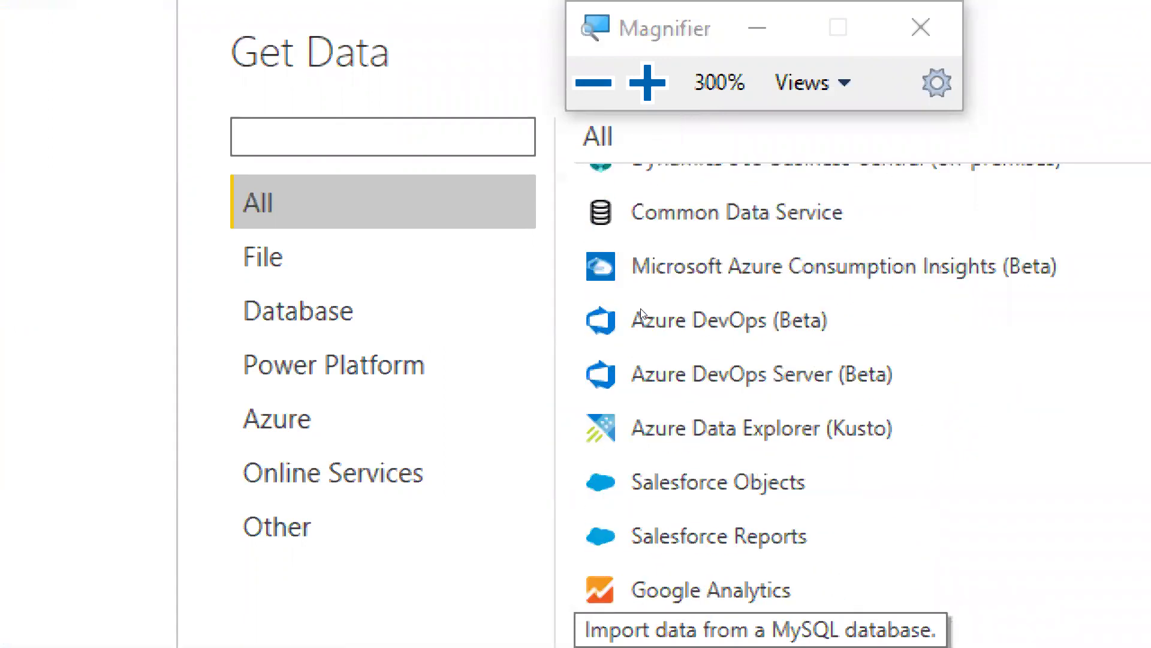
scroll(716, 305, "down", 3)
scroll(717, 308, "down", 12)
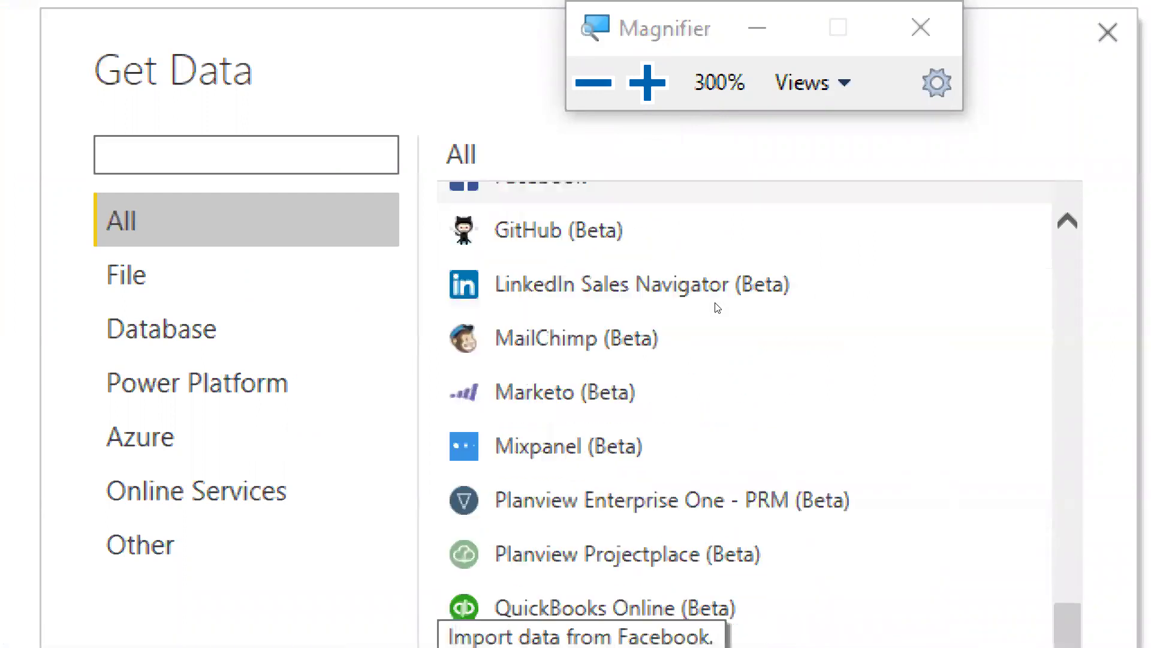
scroll(717, 308, "down", 9)
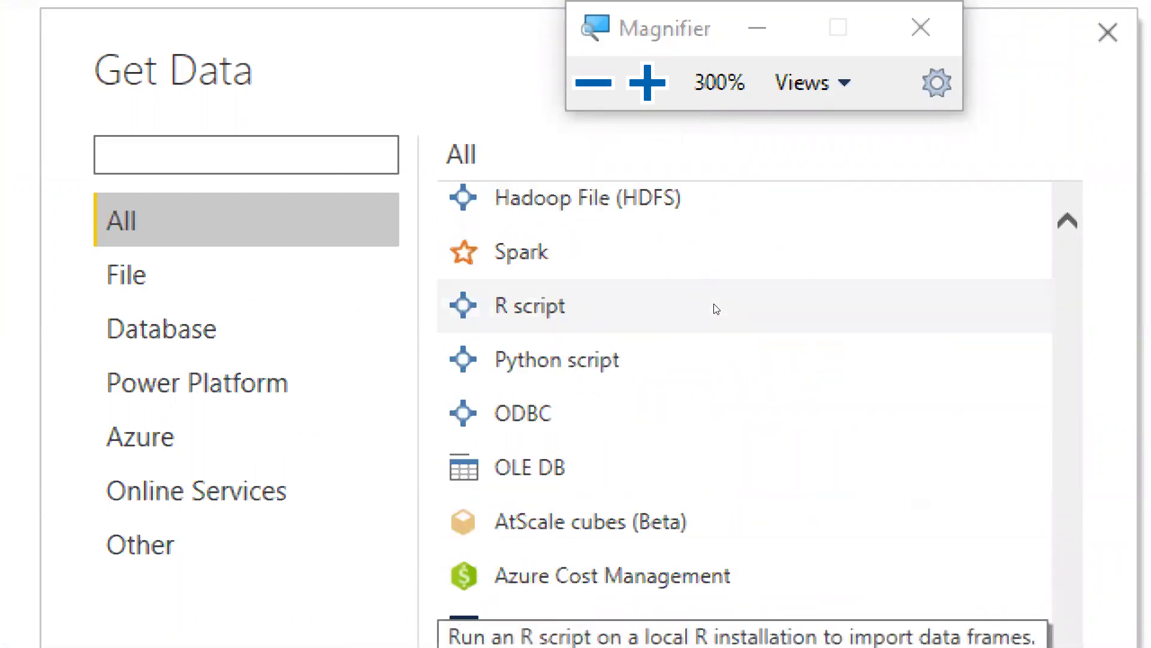
scroll(714, 306, "down", 6)
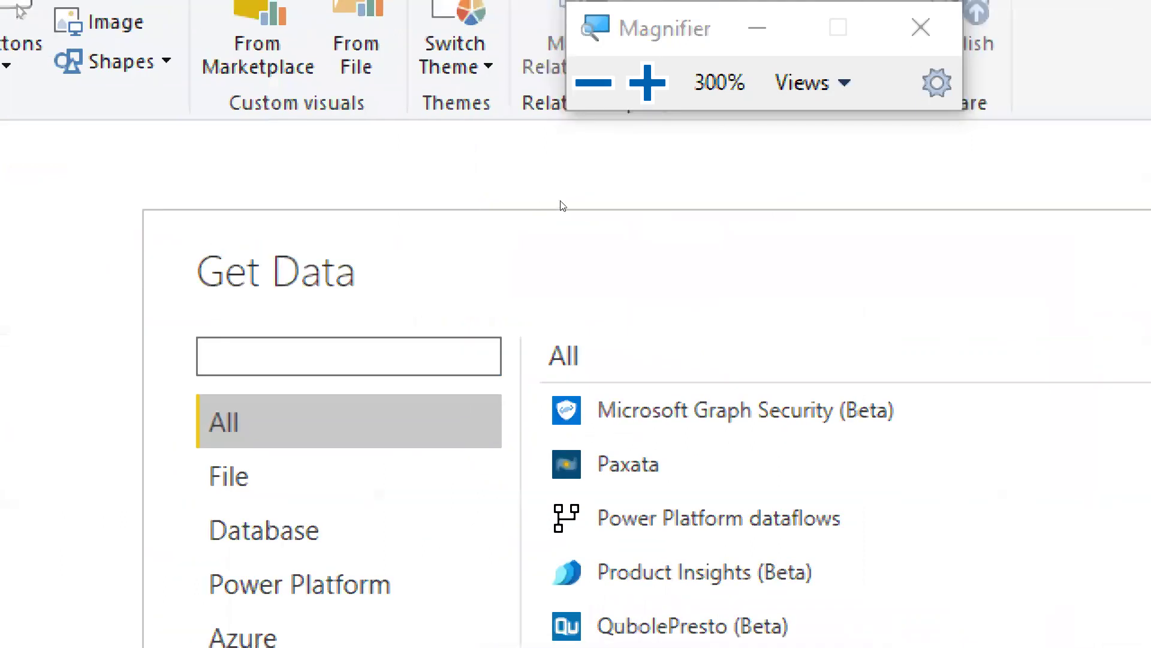
scroll(689, 492, "down", 10)
scroll(689, 492, "up", 5)
scroll(690, 492, "up", 15)
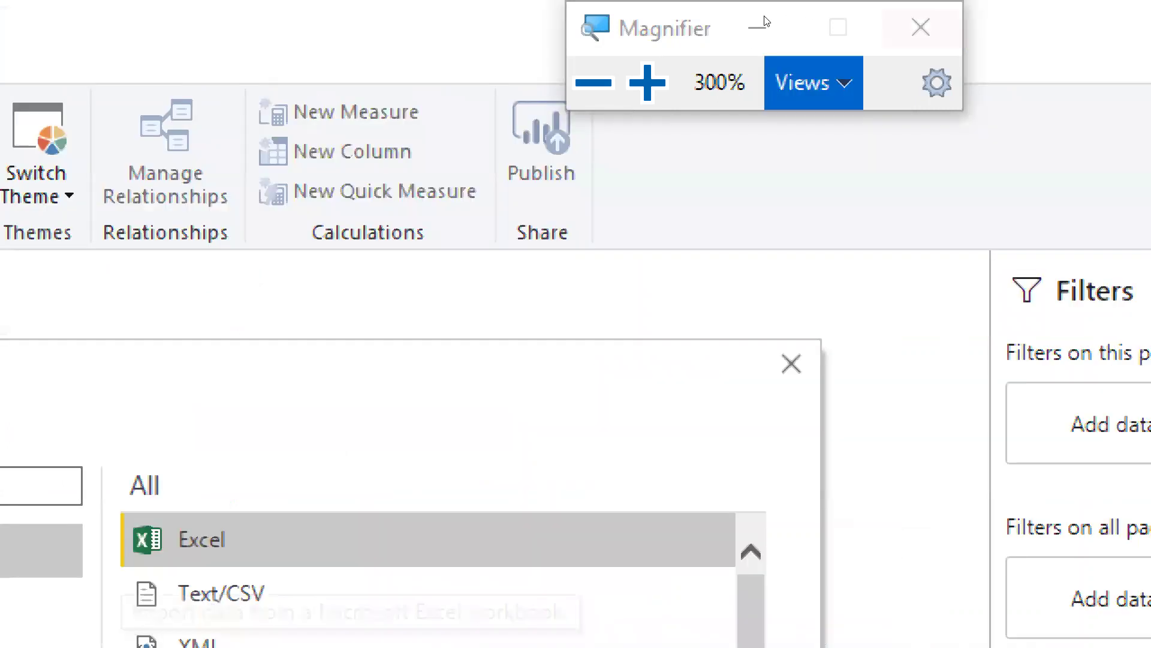
key("super+Escape")
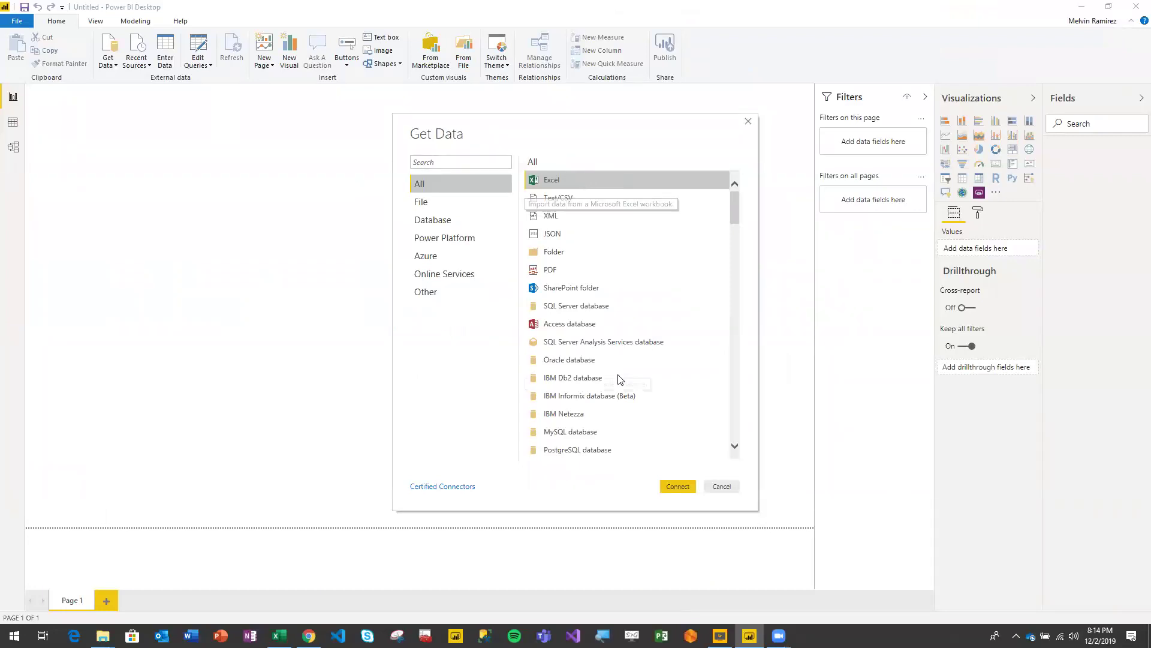
- Connect to the Excel workbook Datos Ejercicio 1 in UNAH-VS > Periodo 3 - 2019 > Power BI > Ejercicios Modulo 1
left_click(677, 487)
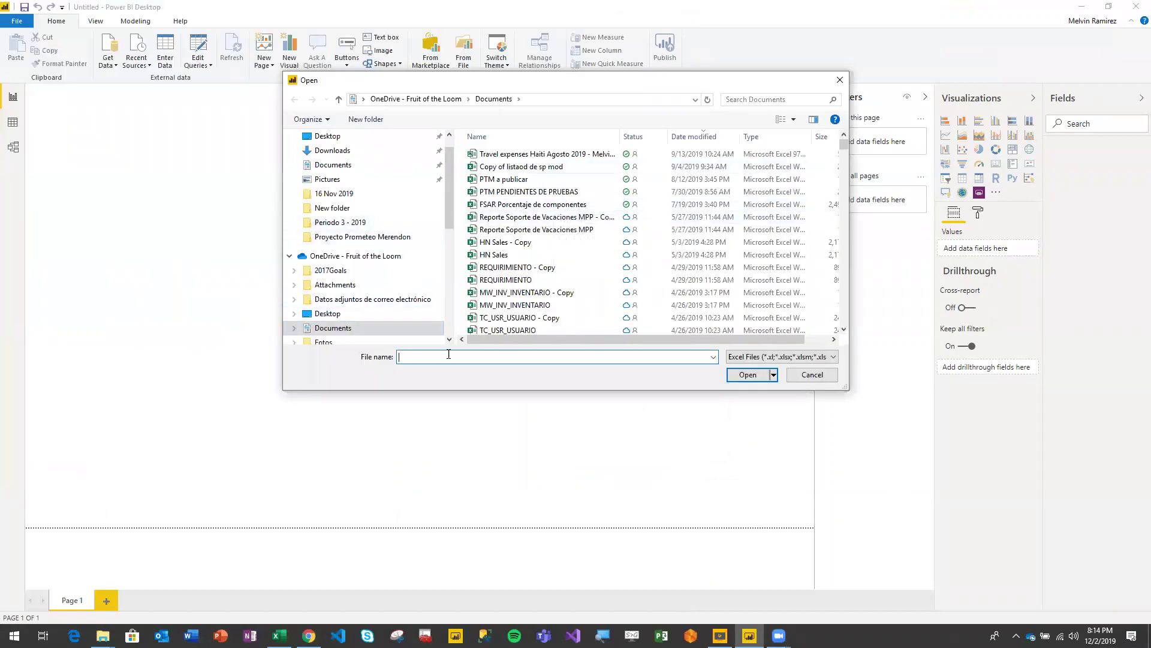
left_click_drag(452, 183, 450, 324)
left_click(360, 281)
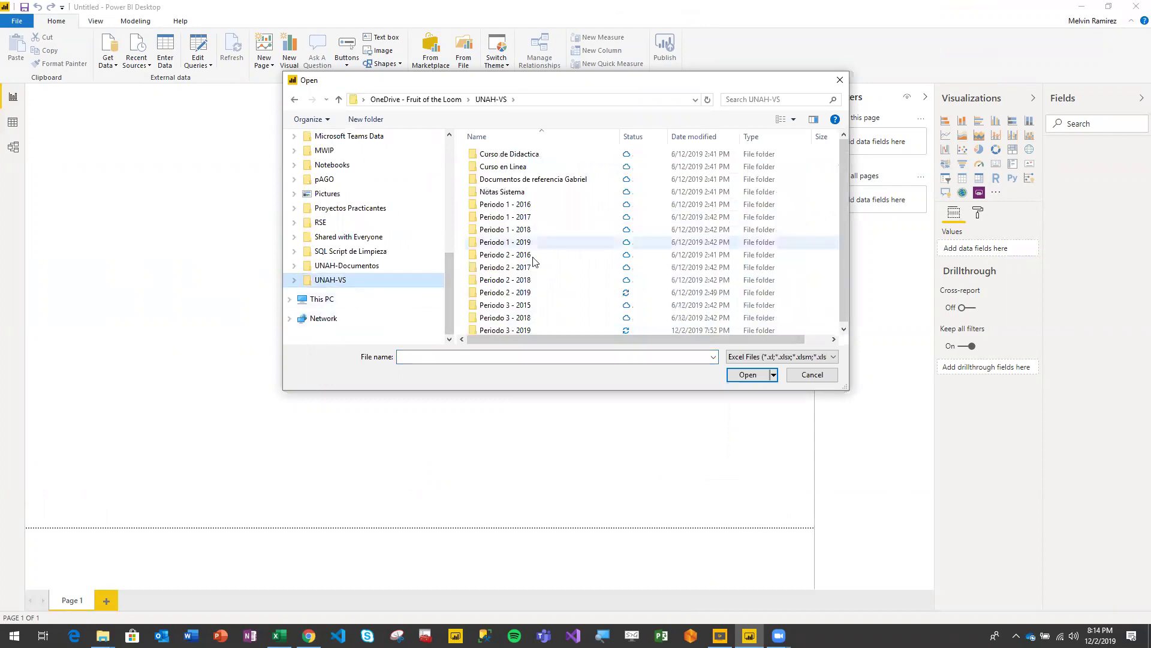
double_click(528, 329)
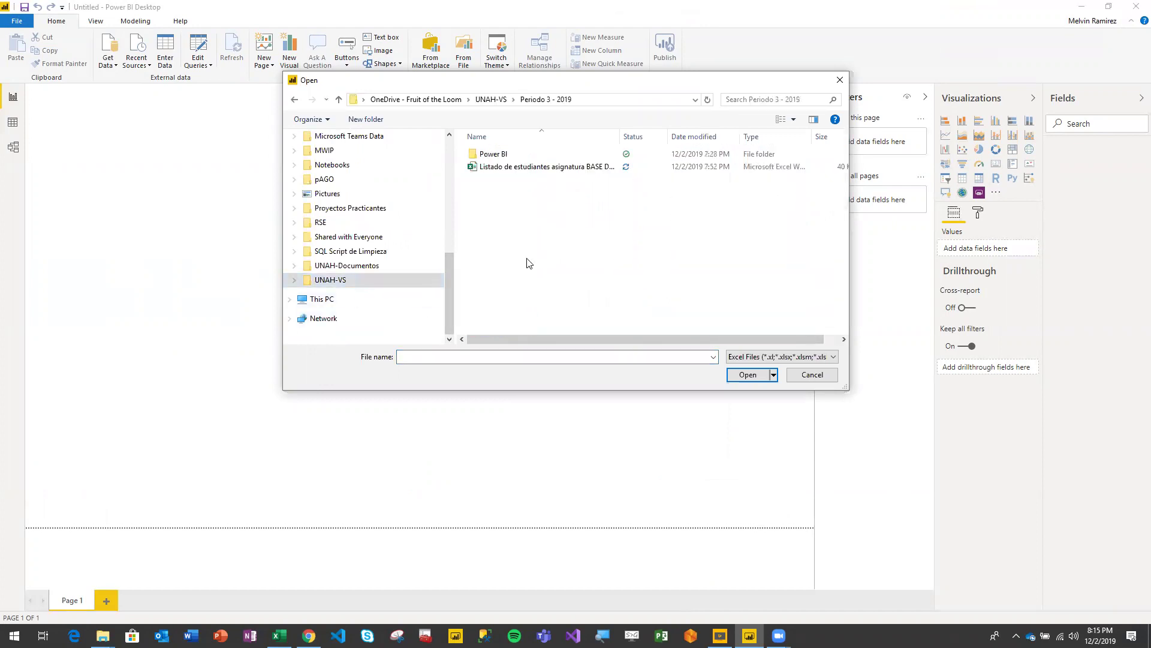
left_click(512, 155)
double_click(512, 154)
left_click(520, 155)
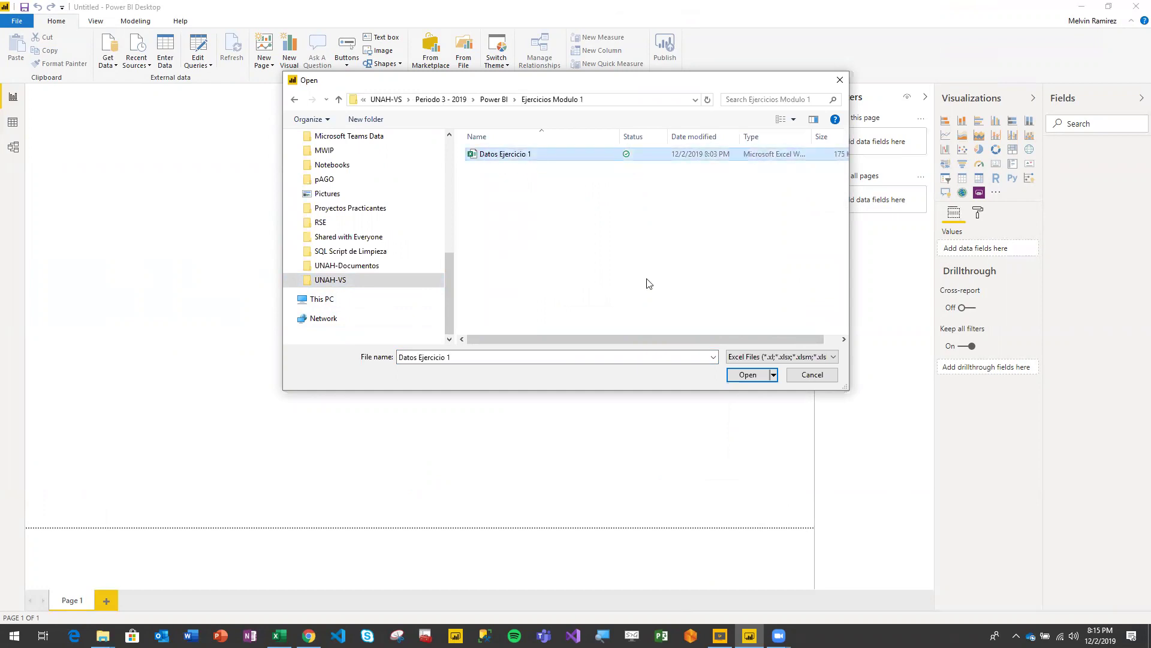
left_click(747, 375)
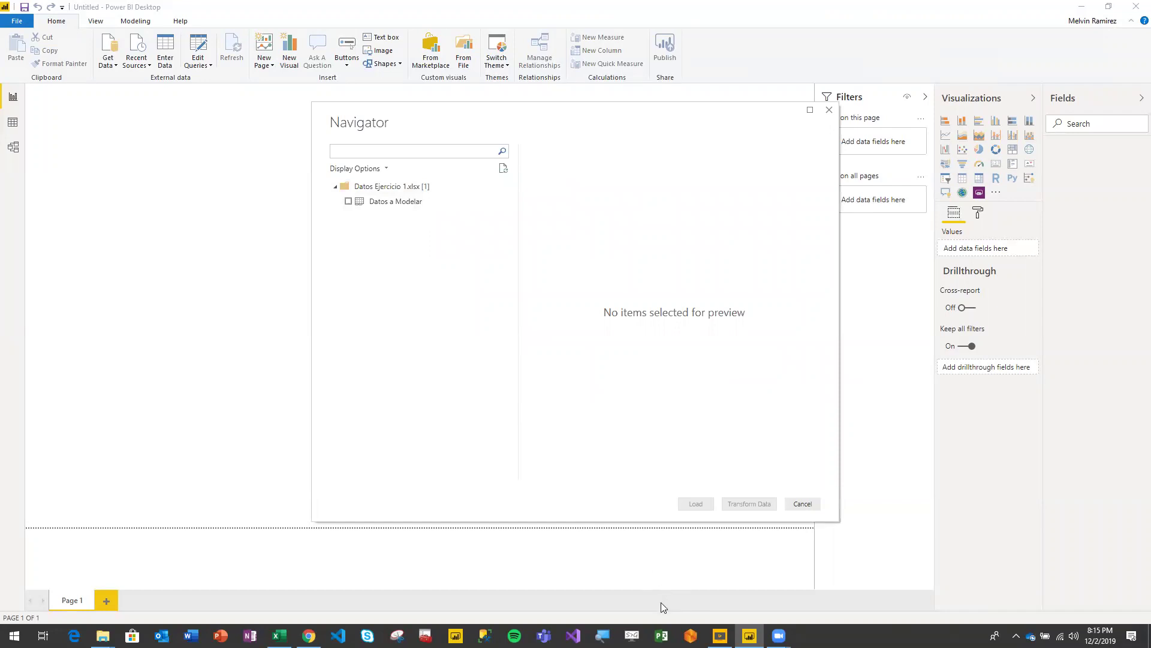
- Select the Datos a Modelar sheet in the Navigator and preview its columns through CategoryName under magnification
key("super+plus")
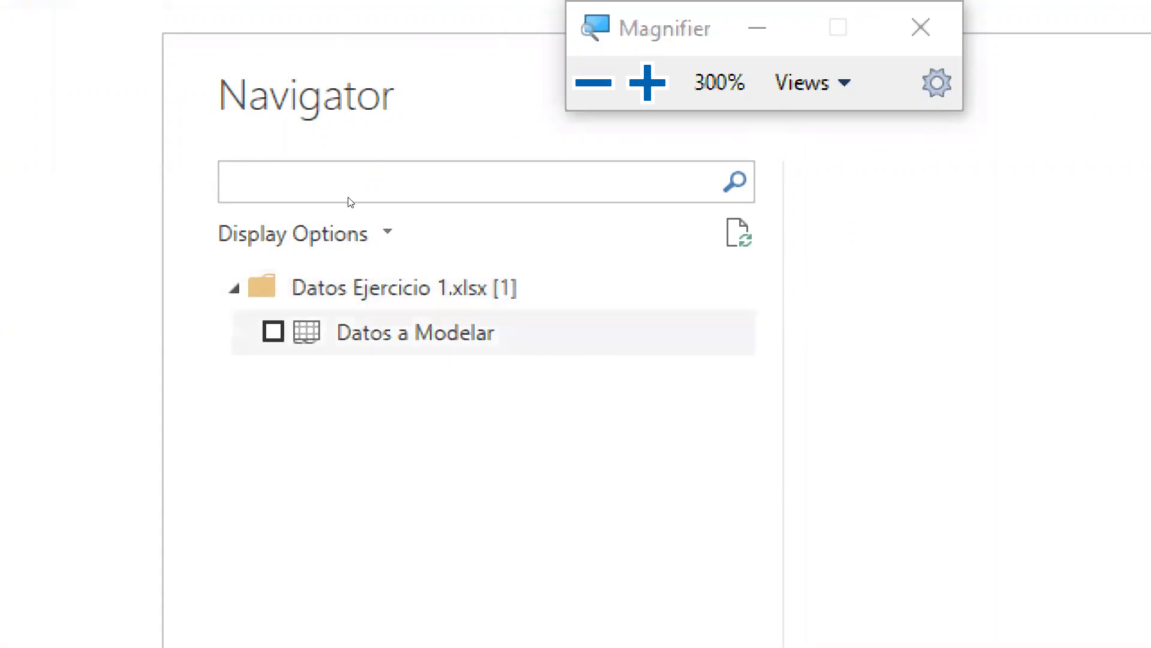
key("space")
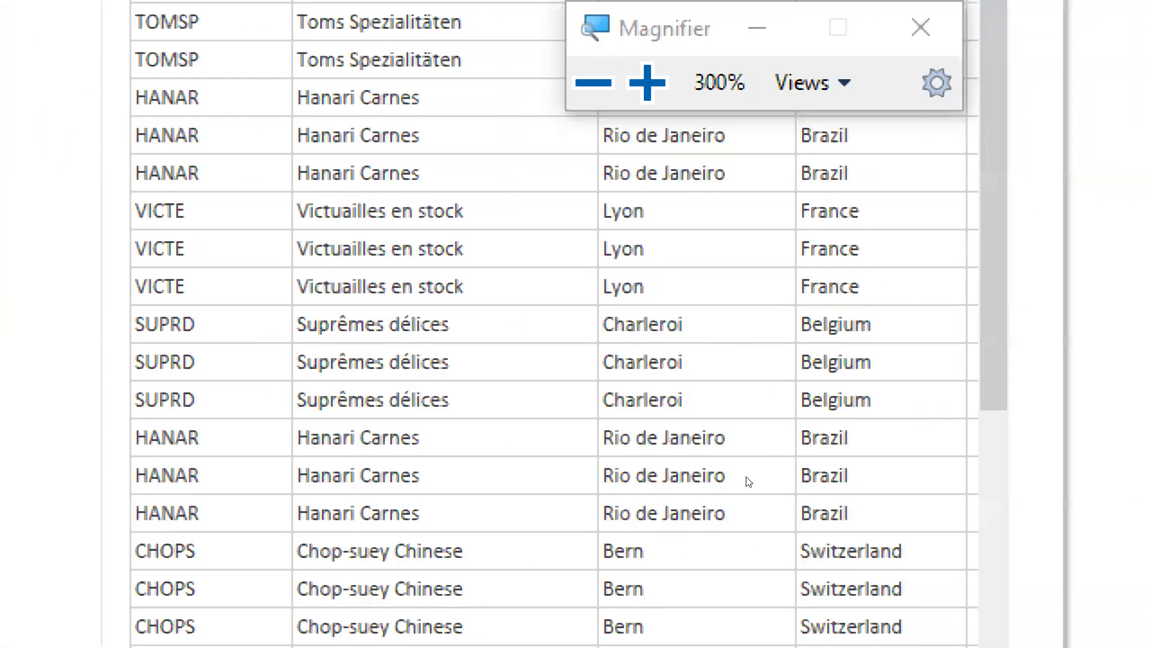
scroll(561, 479, "right", 10)
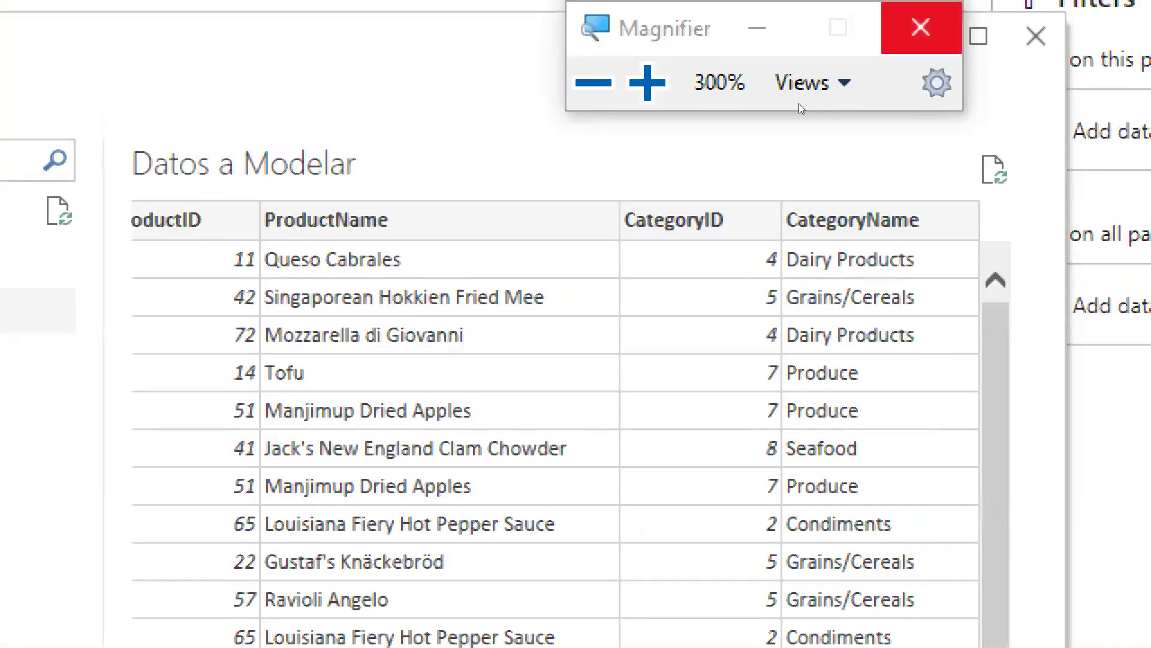
- Open the selected Datos a Modelar sheet in the Power Query Editor for transformation instead of loading it directly
key("super+Escape")
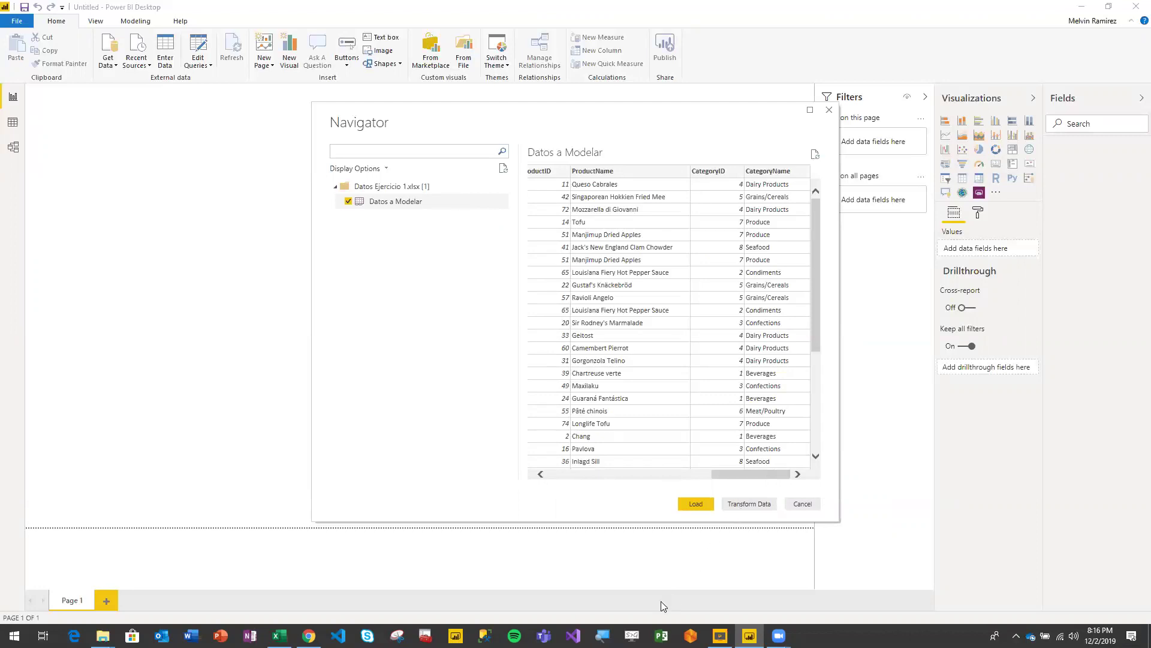
key("super+plus")
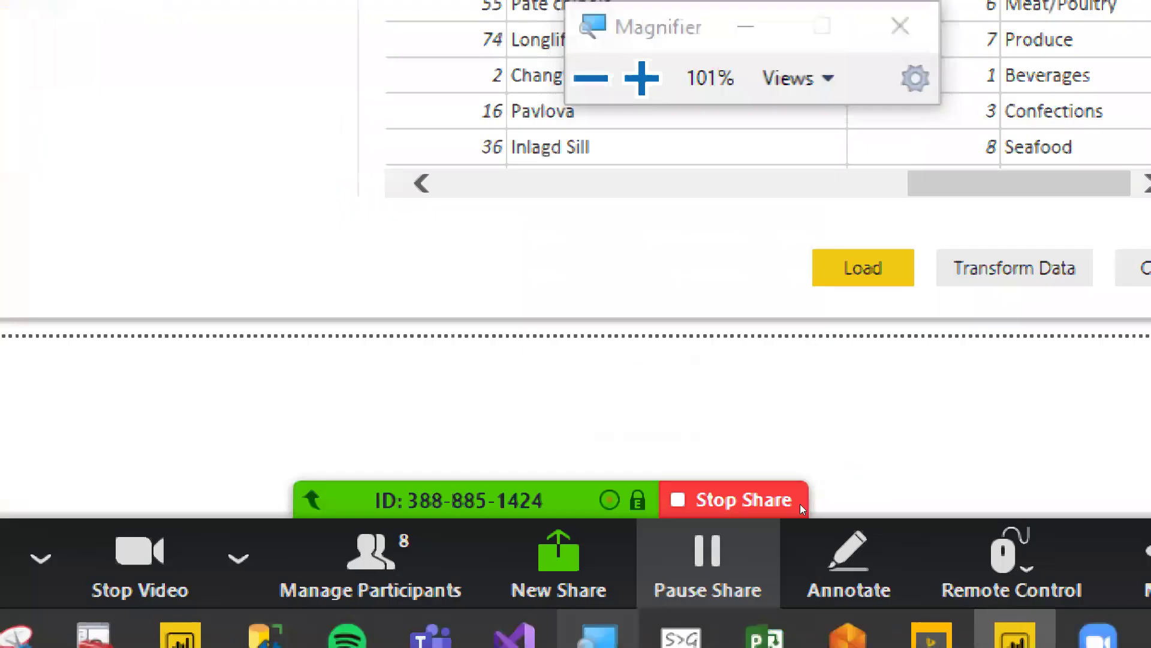
key("super+plus")
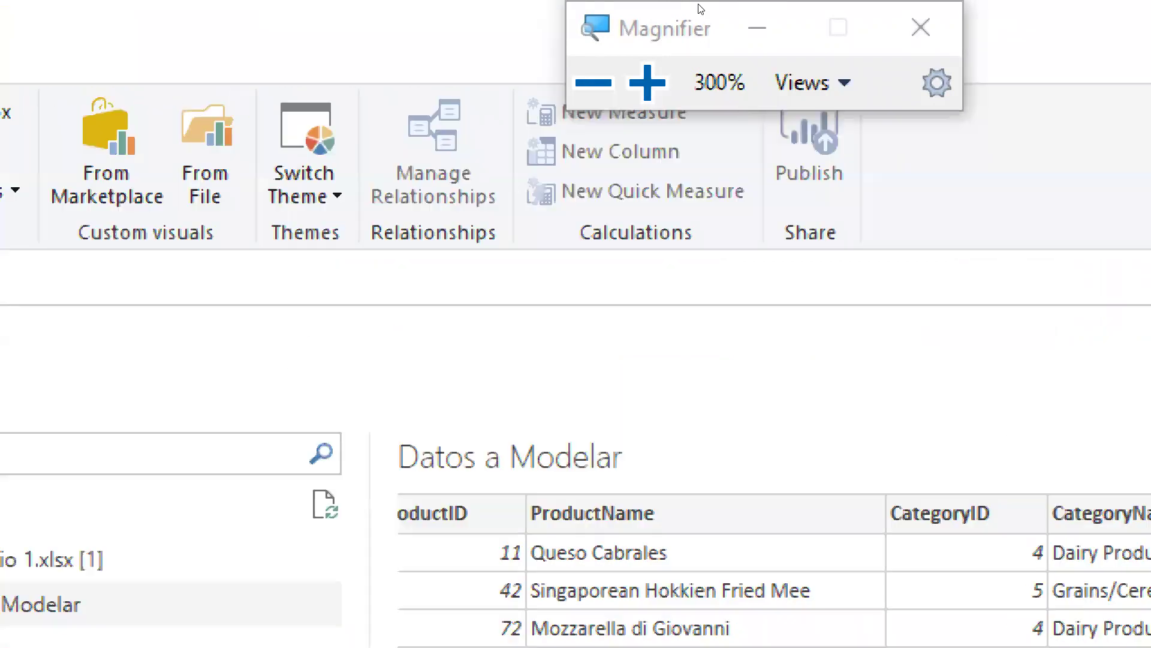
key("super+Escape")
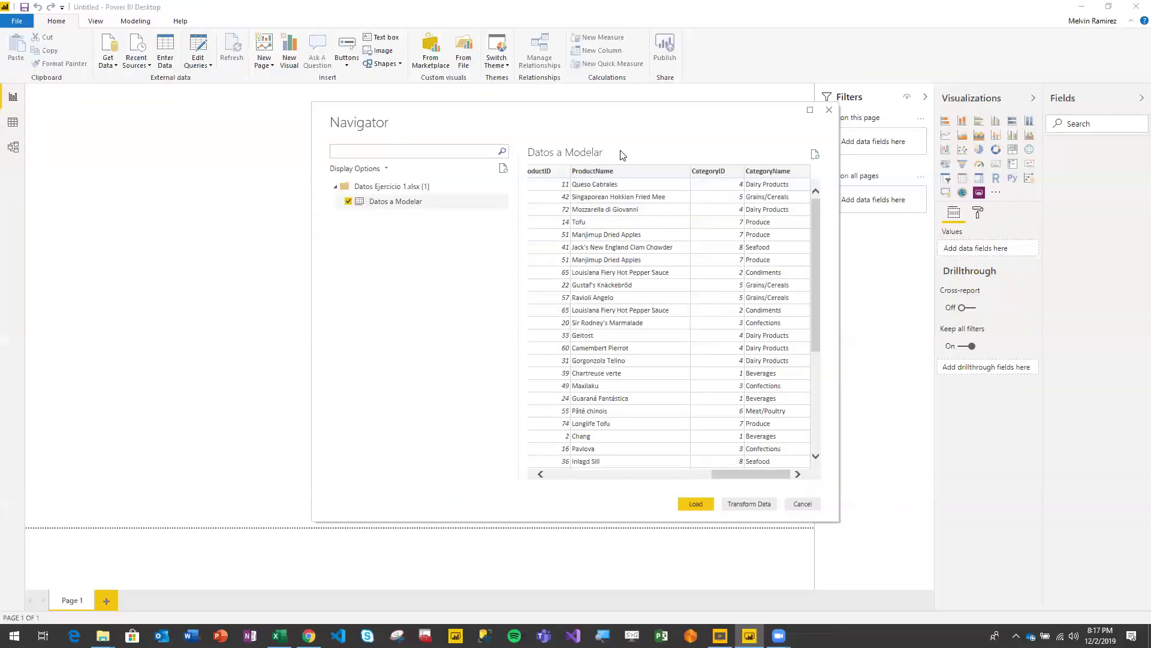
key("super+Tab")
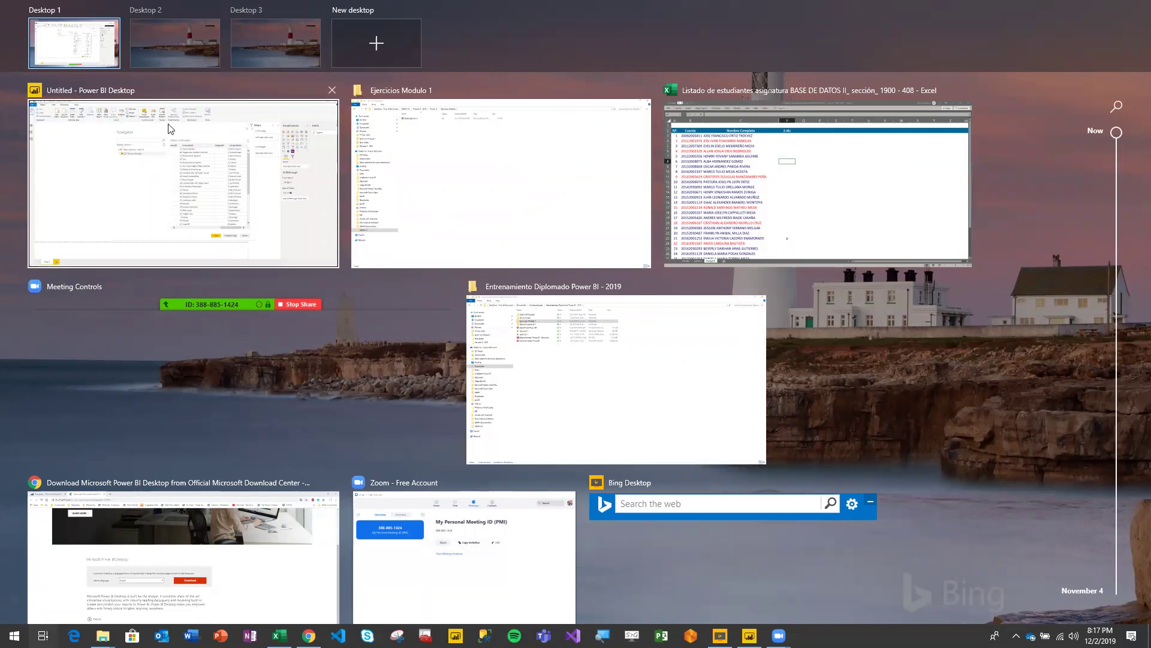
left_click(101, 162)
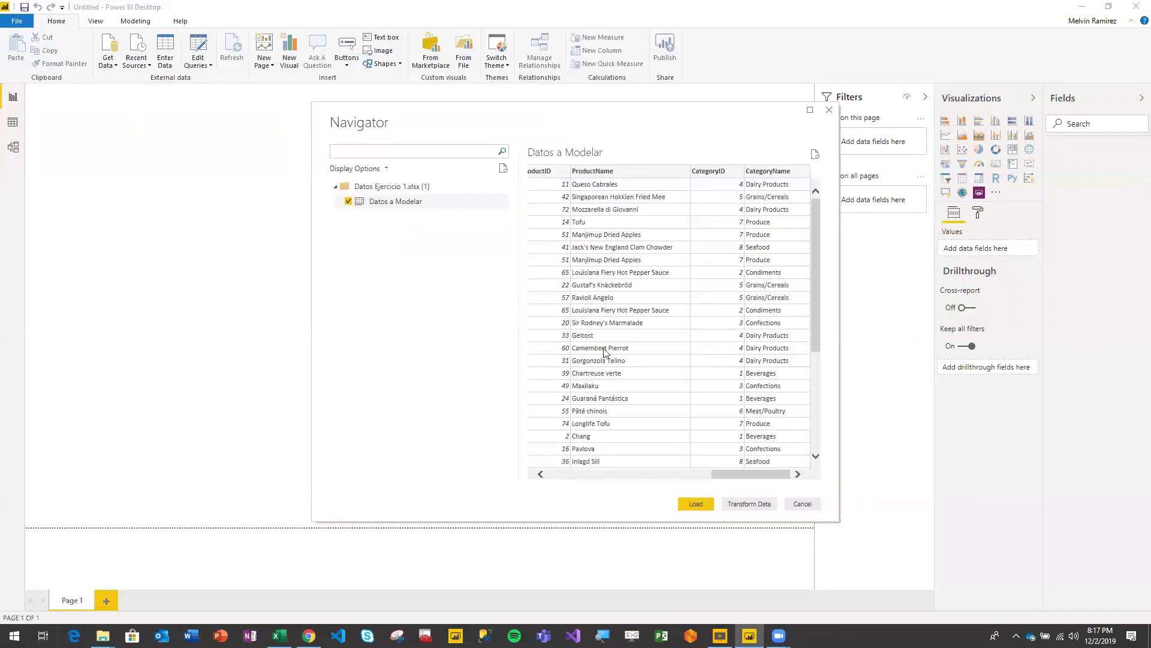
left_click(747, 504)
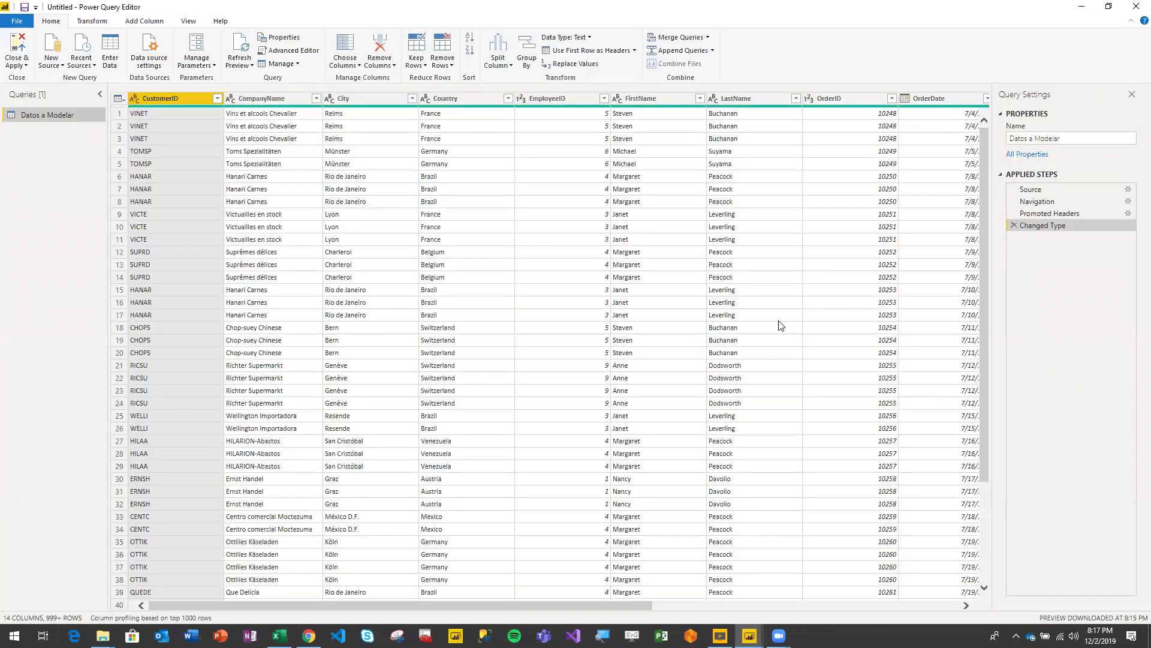
- Examine the Power Query Editor's commands, query list and column headers under magnification, and return to normal size
key("super+Tab")
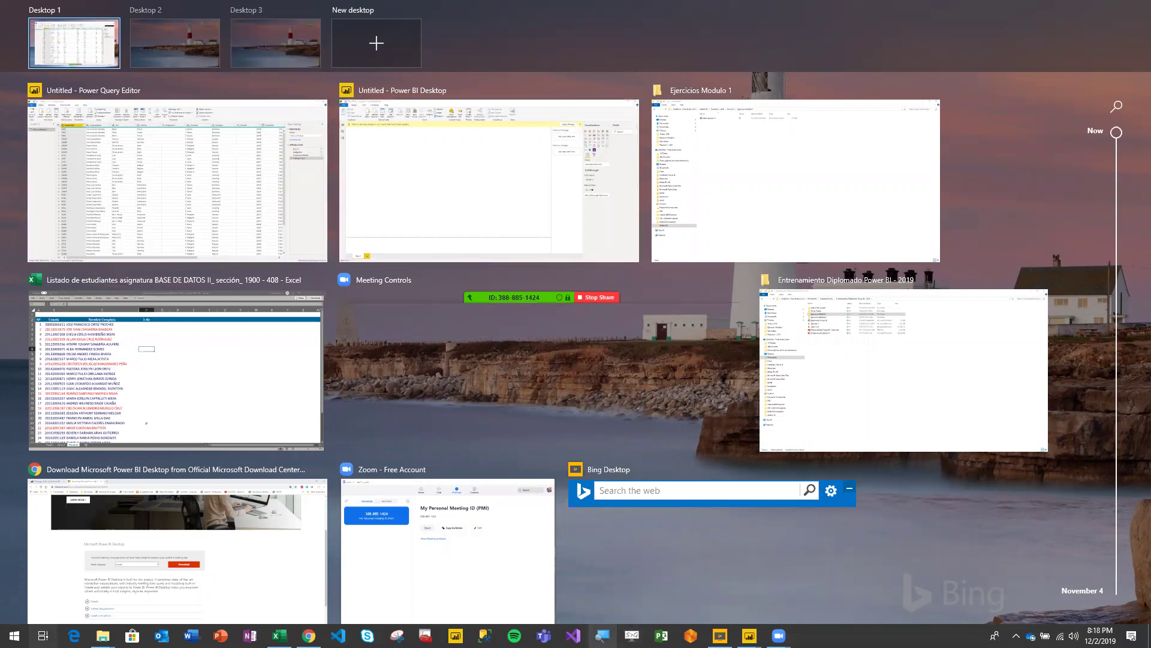
key("Escape")
key("super+plus")
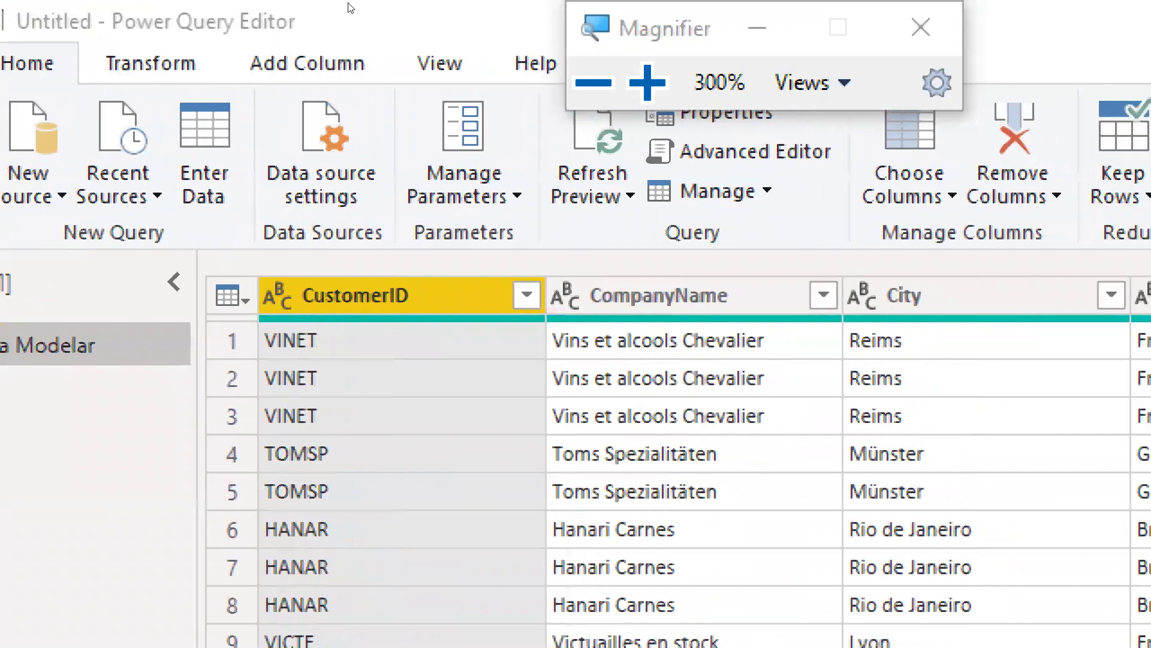
key("super+minus")
key("super+minus")
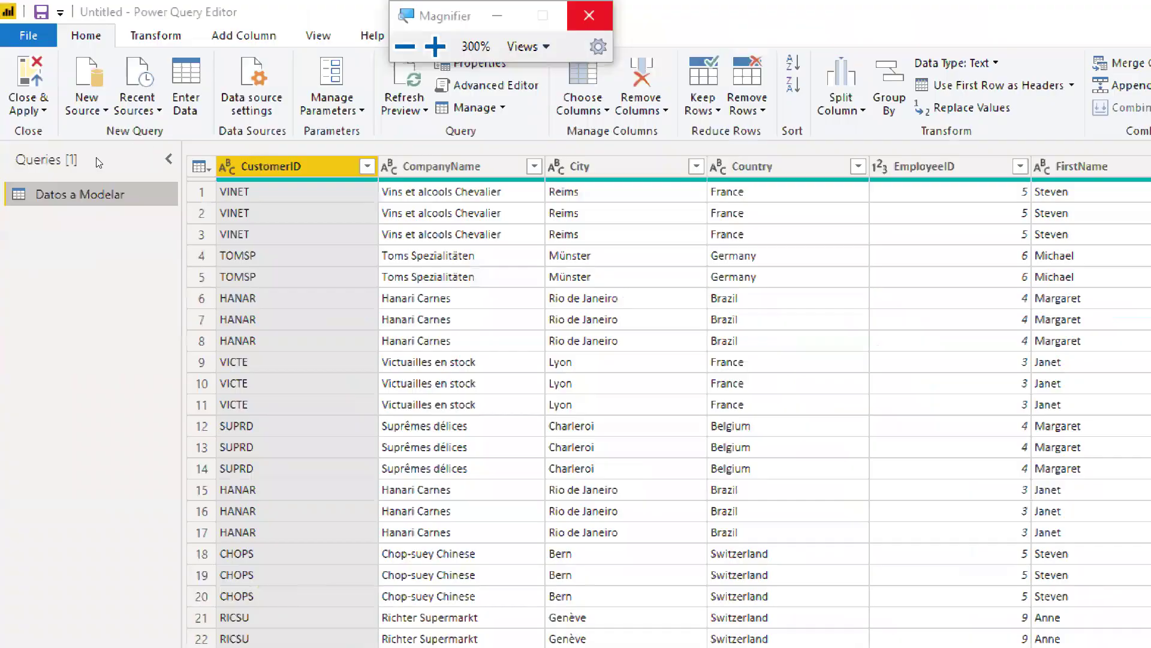
key("super+Escape")
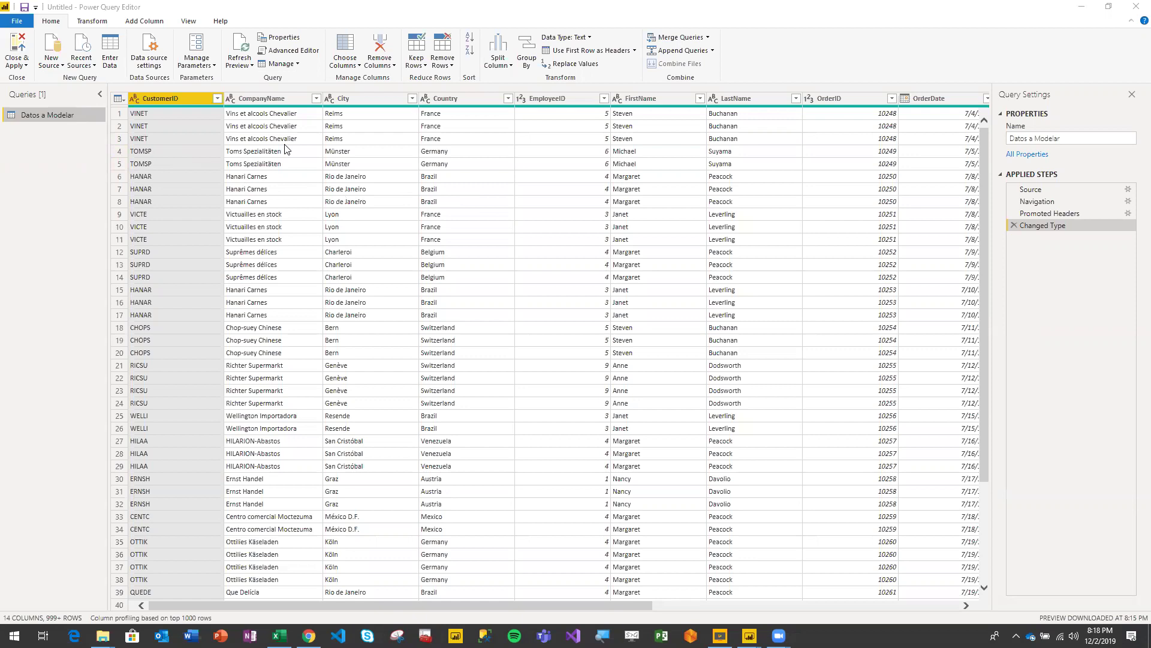
- Look through the preview rows of Datos a Modelar and its customer columns CustomerID, CompanyName, City and Country
left_click(307, 140)
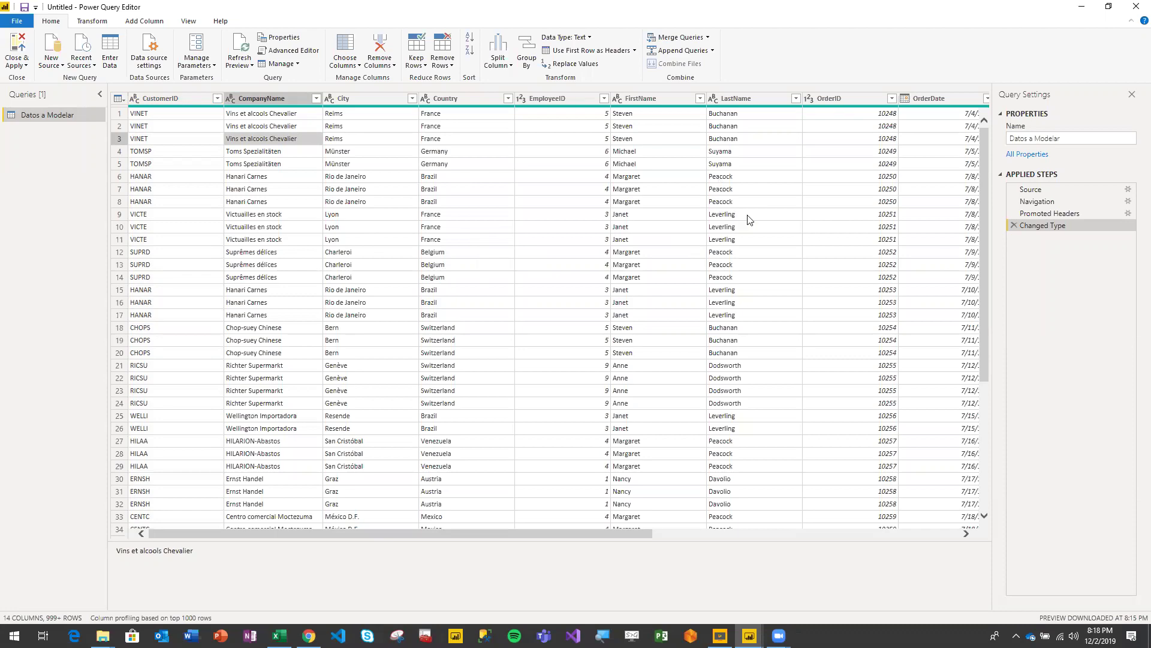
scroll(769, 244, "down", 9)
scroll(771, 247, "down", 20)
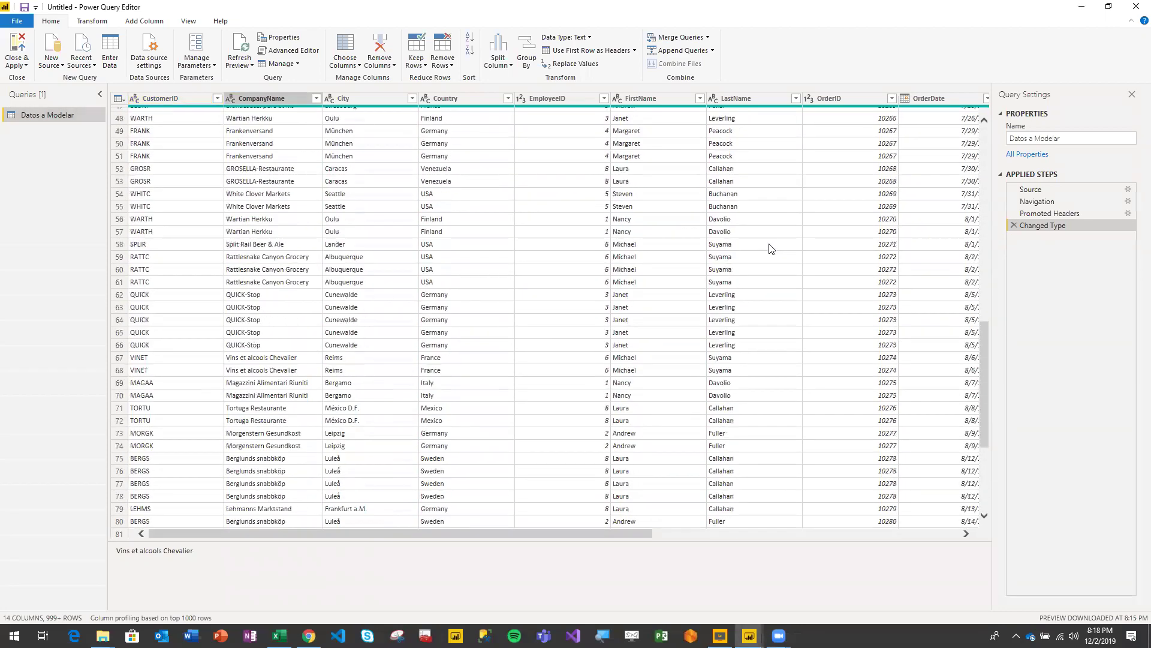
scroll(771, 248, "down", 7)
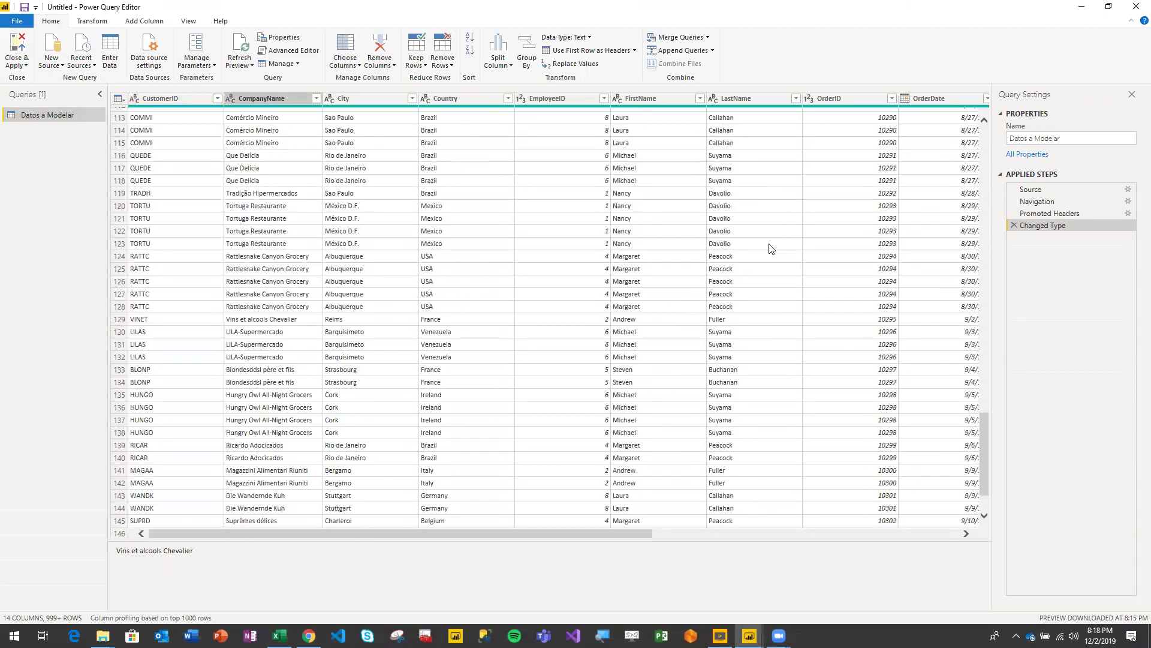
scroll(771, 249, "up", 20)
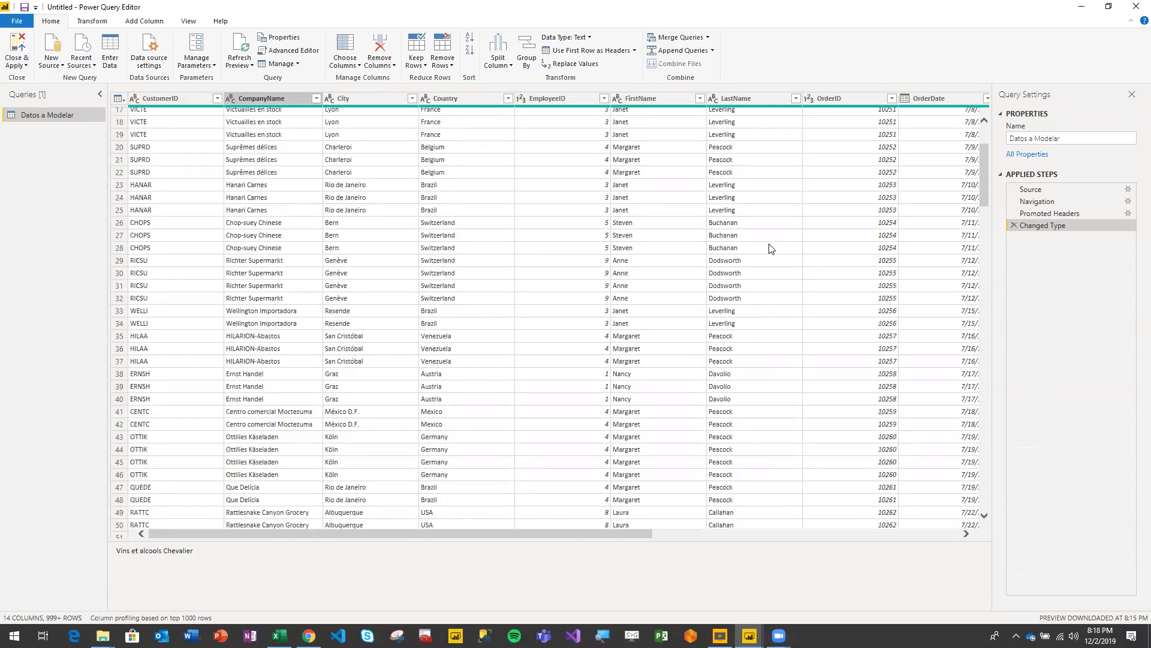
scroll(771, 248, "up", 7)
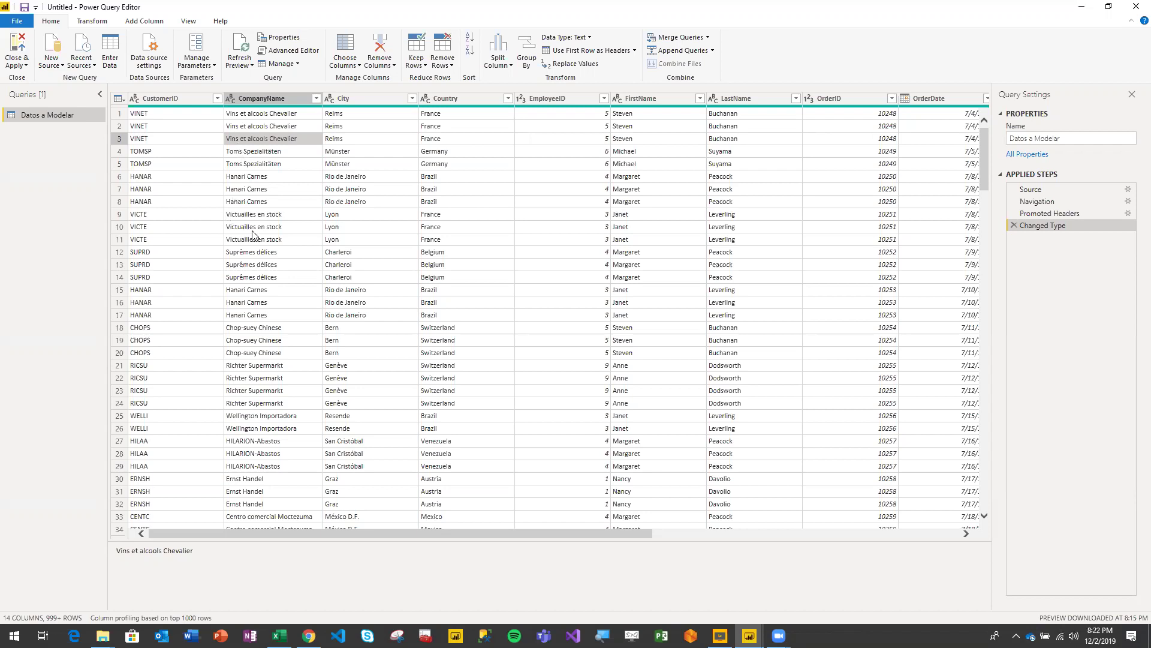
left_click(250, 114)
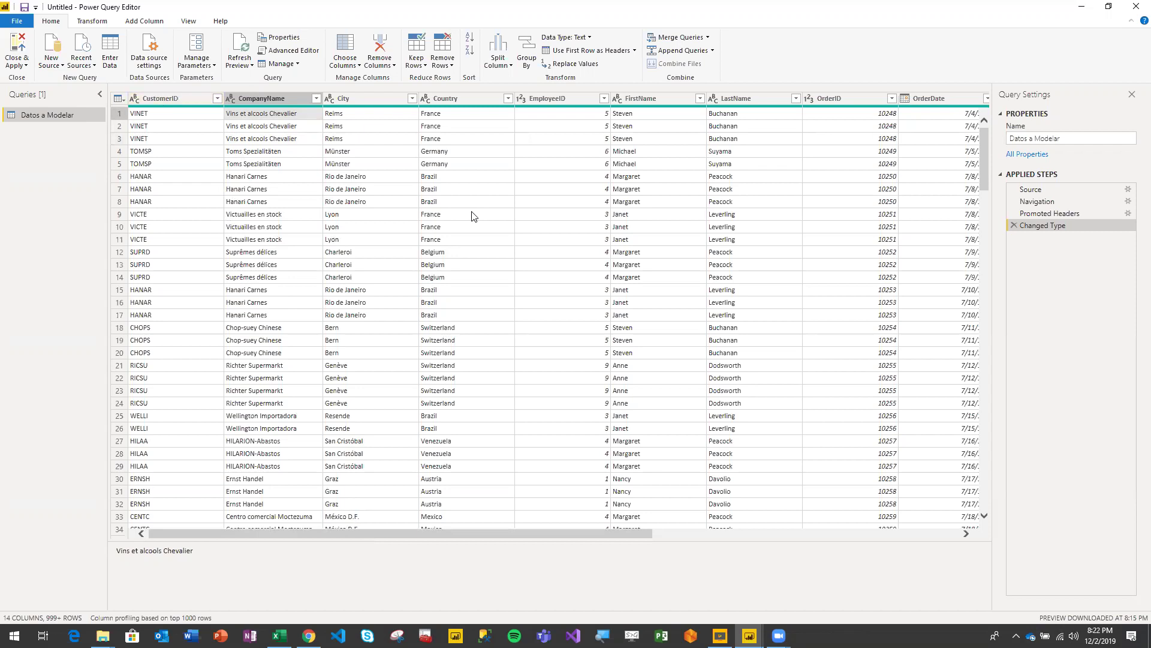
left_click(164, 97)
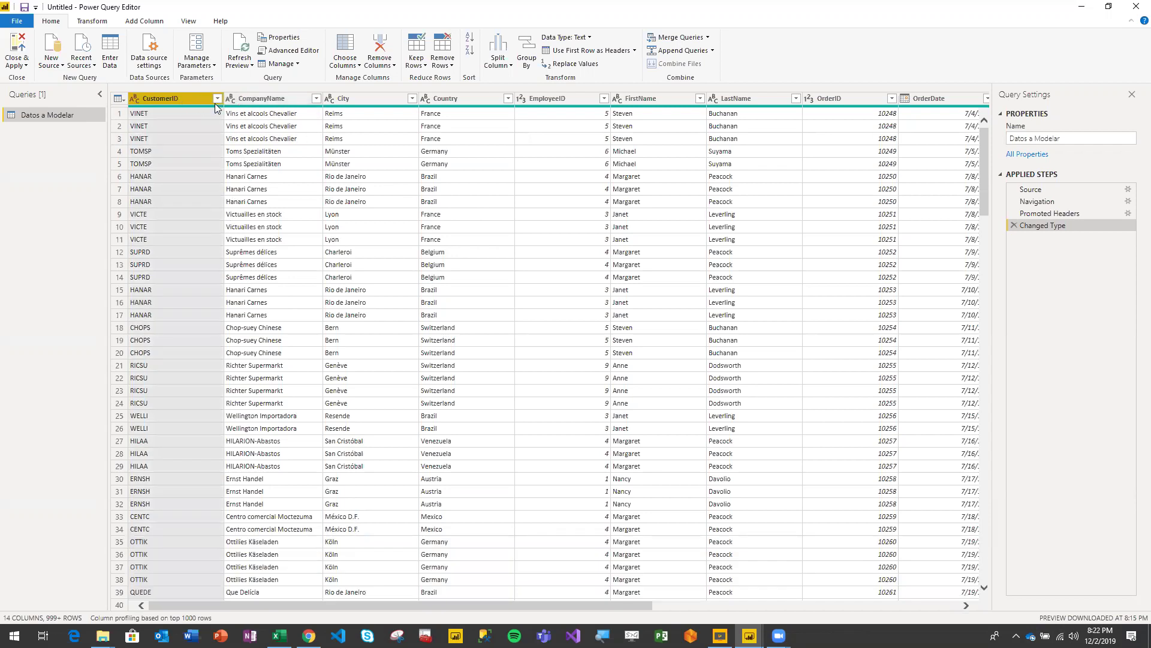
left_click(272, 98)
left_click(343, 99)
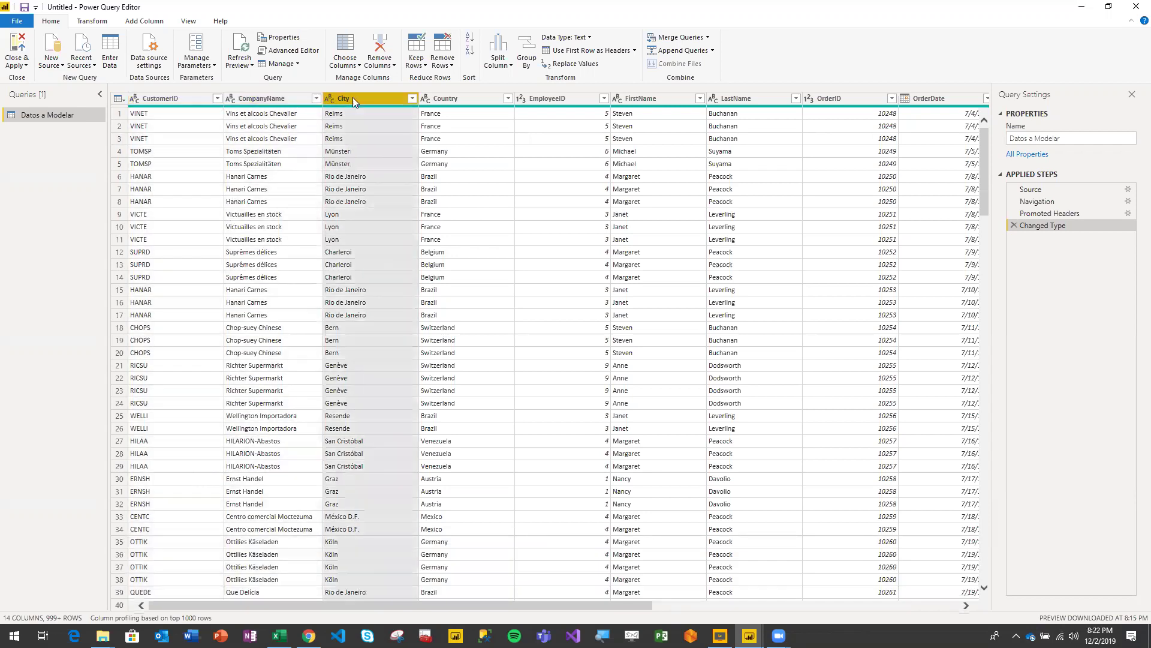
left_click(450, 96)
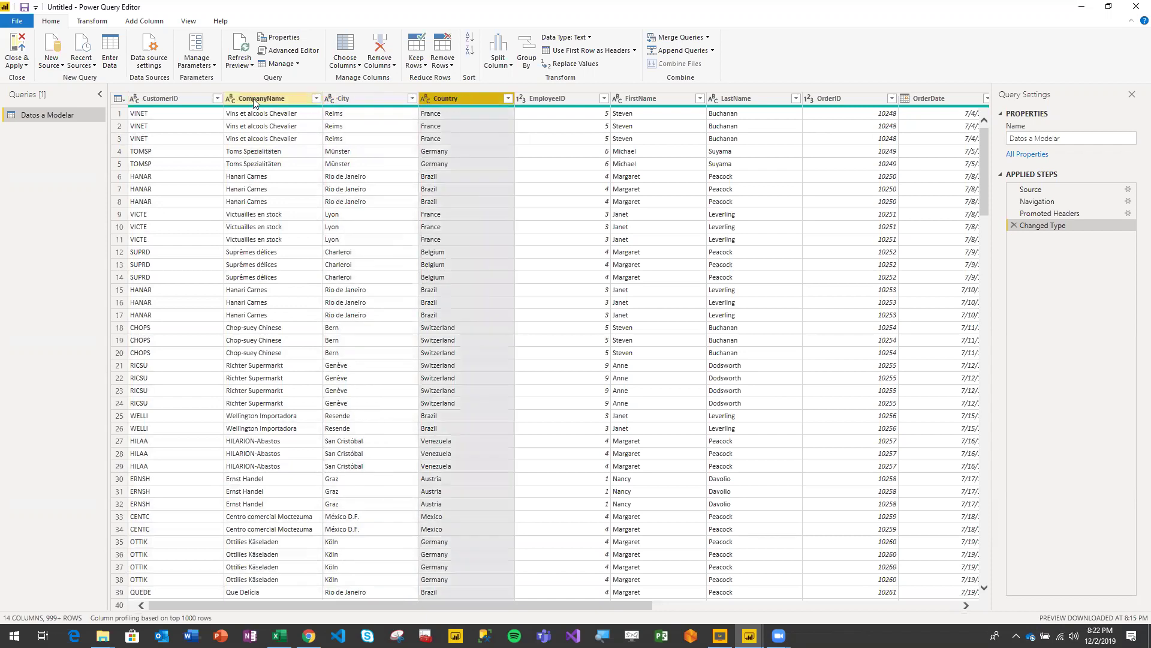
- Duplicate the Datos a Modelar query with the query list magnified
right_click(63, 116)
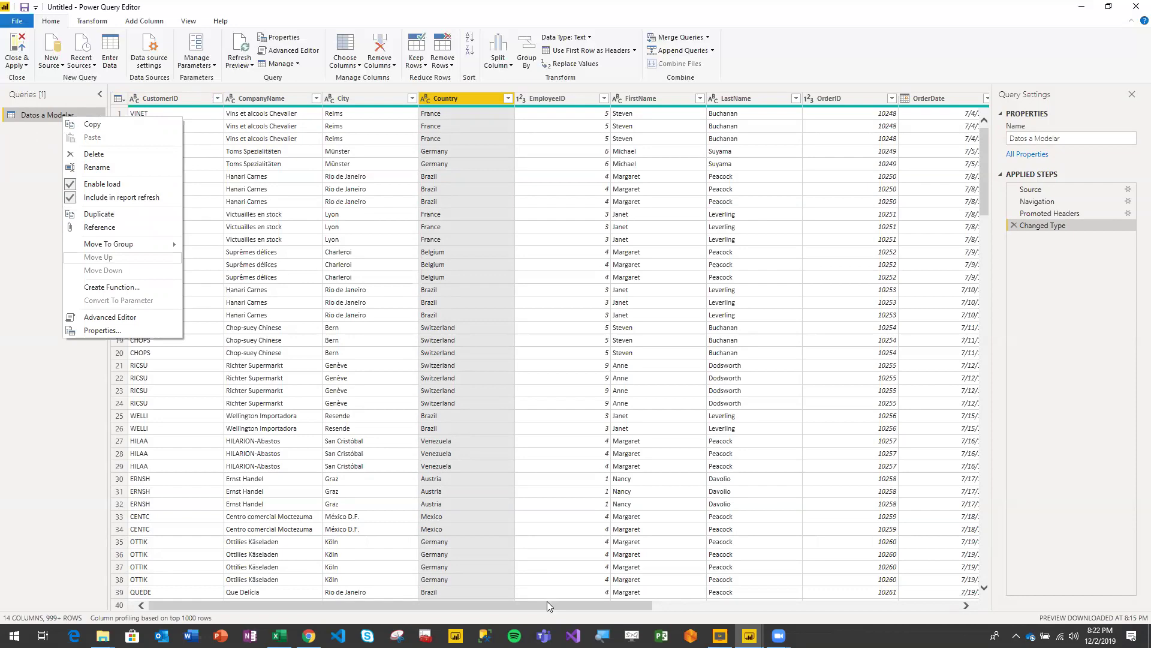
key("super+plus")
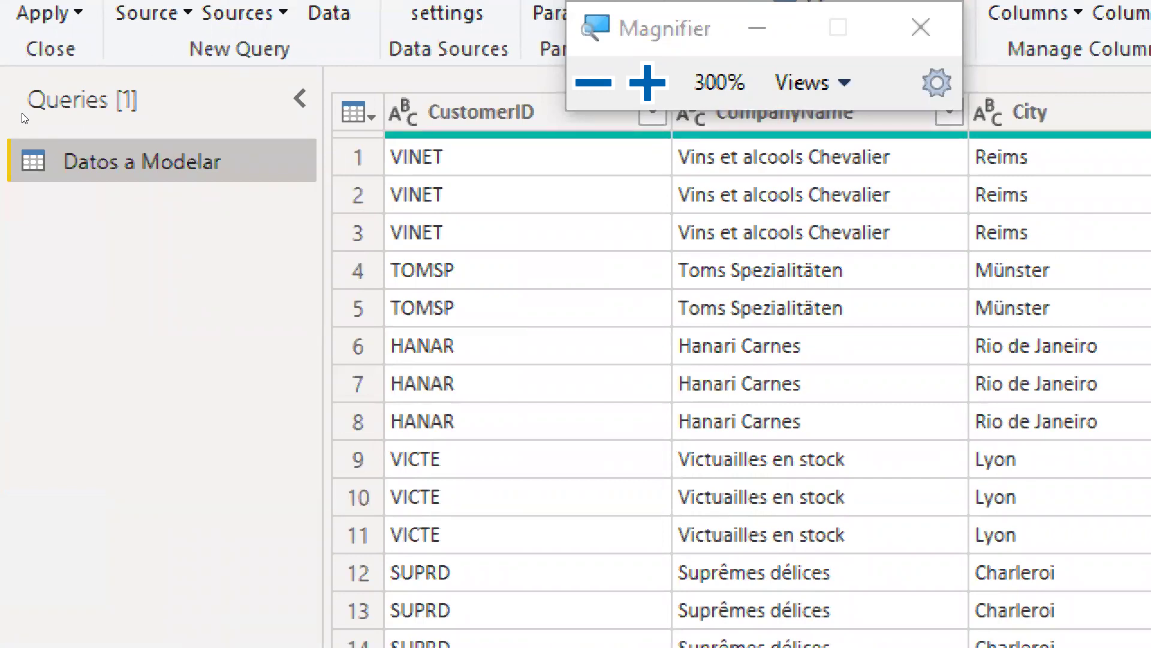
right_click(24, 118)
key("Down")
key("Down")
key("Down")
key("Down")
key("Down")
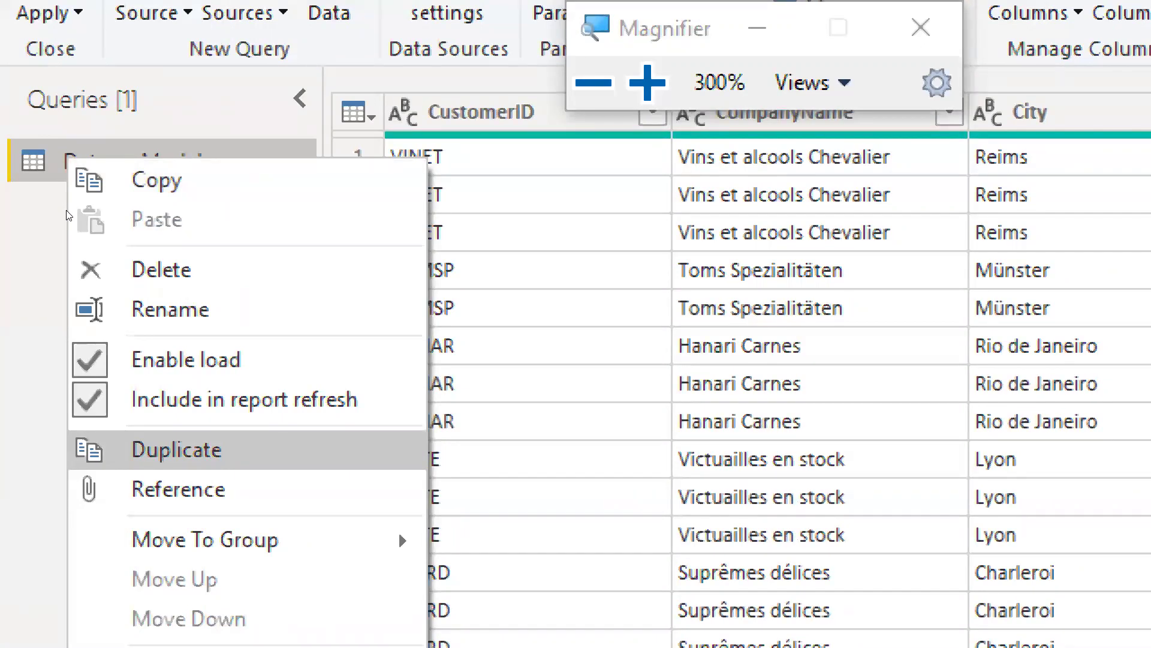
key("Return")
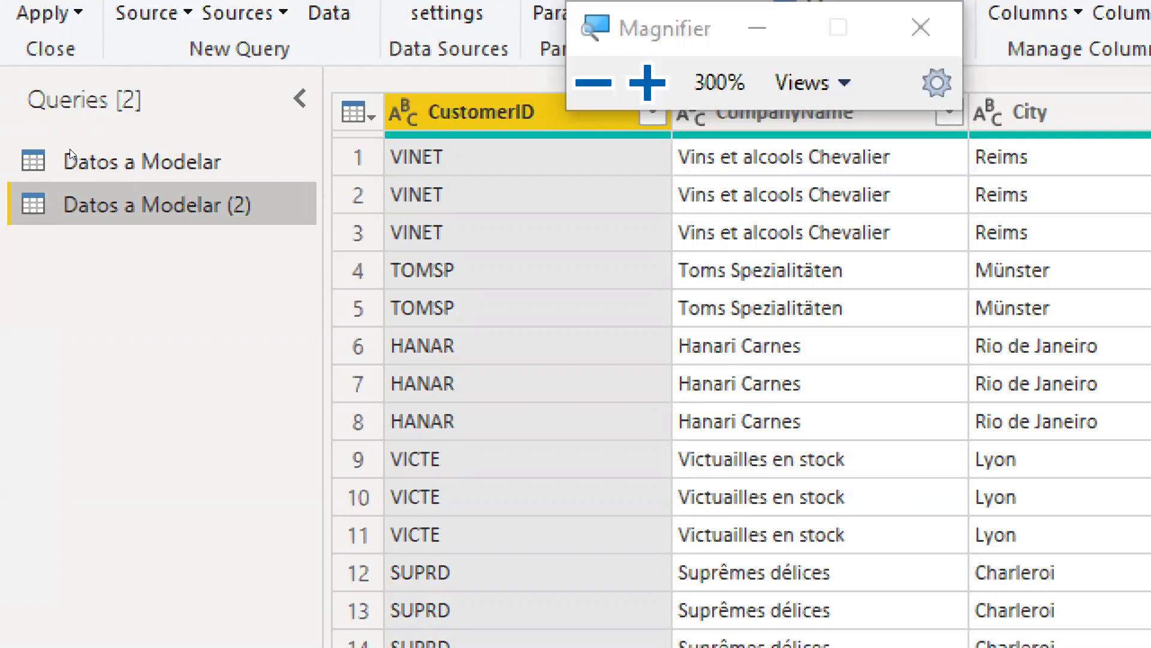
- Rename the duplicated query as D1 - Customers and dismiss the meeting time-limit notice
key("F2")
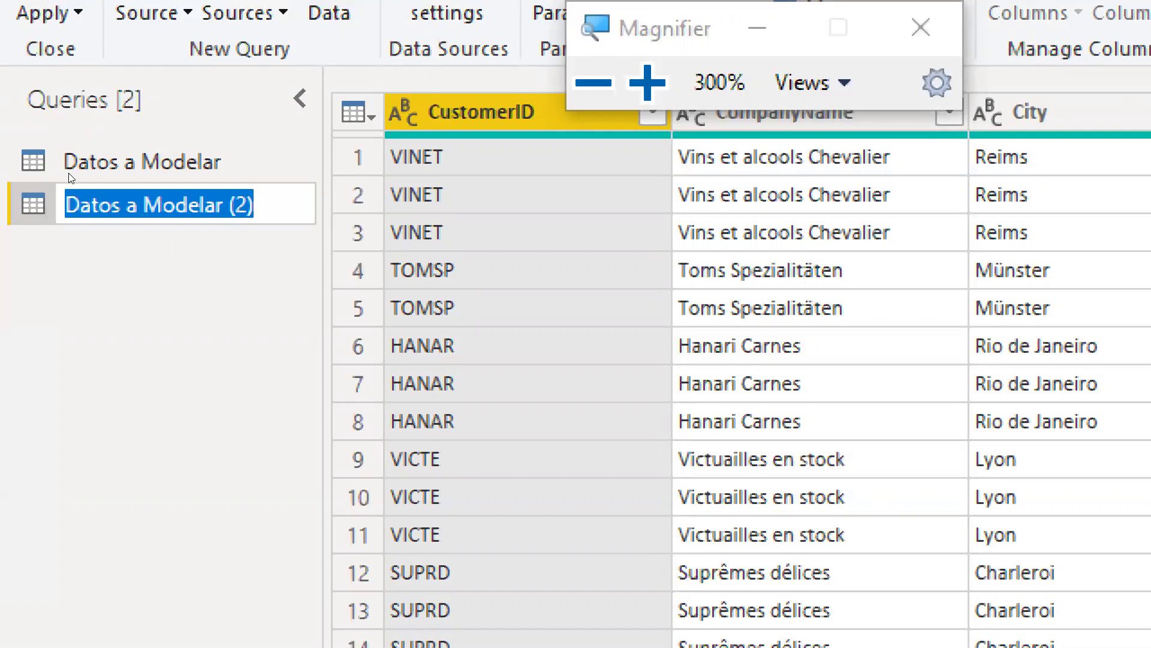
type("D")
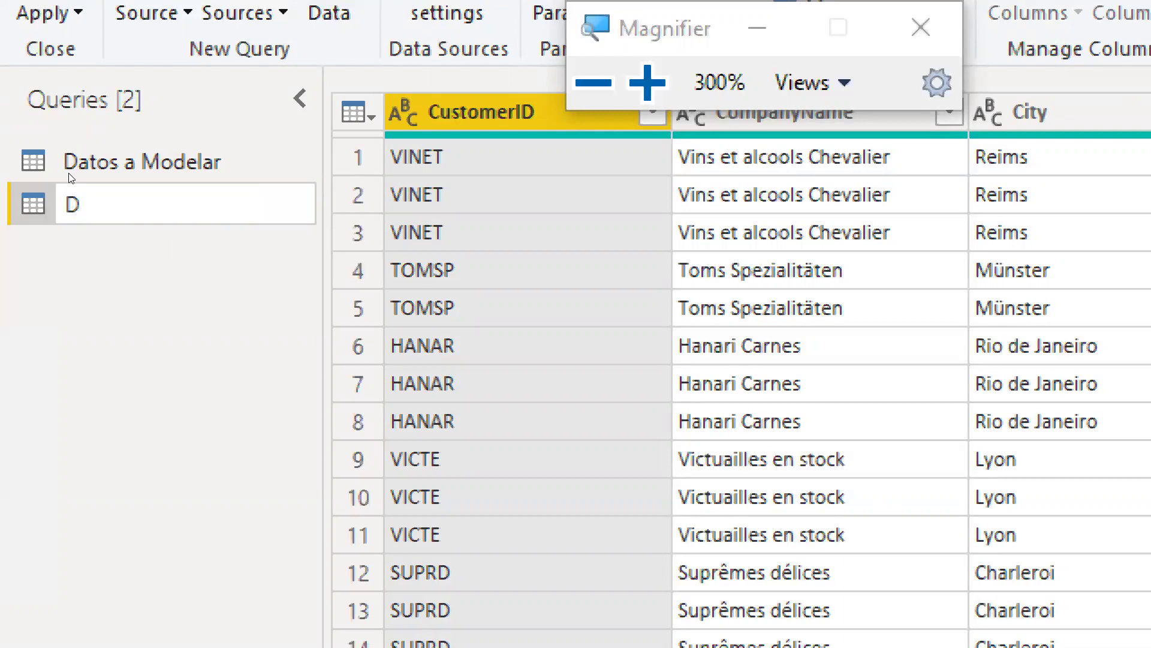
type("1 -")
type("Customers")
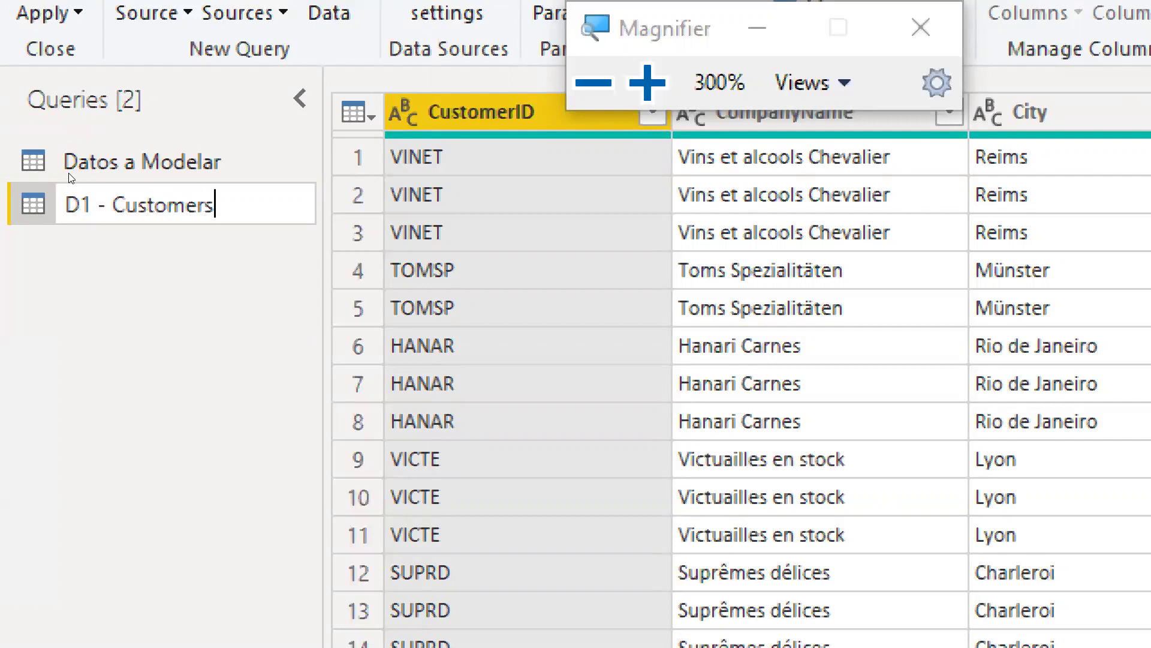
key("Return")
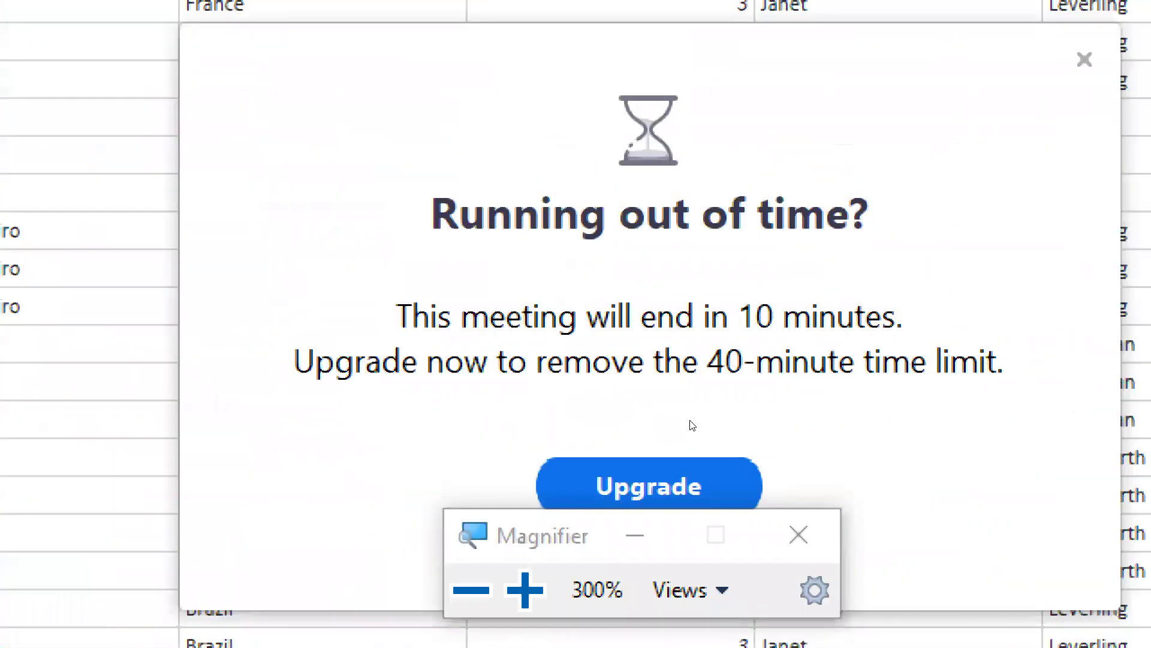
left_click(1040, 103)
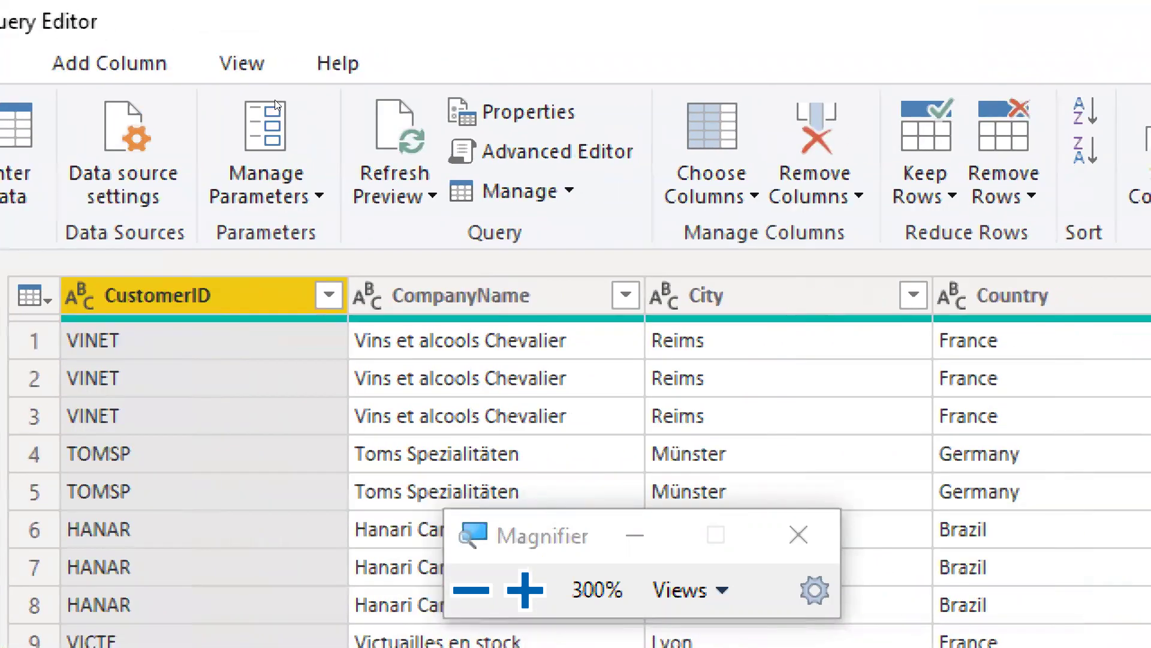
key("shift+Right")
key("shift+Right")
key("shift+Right")
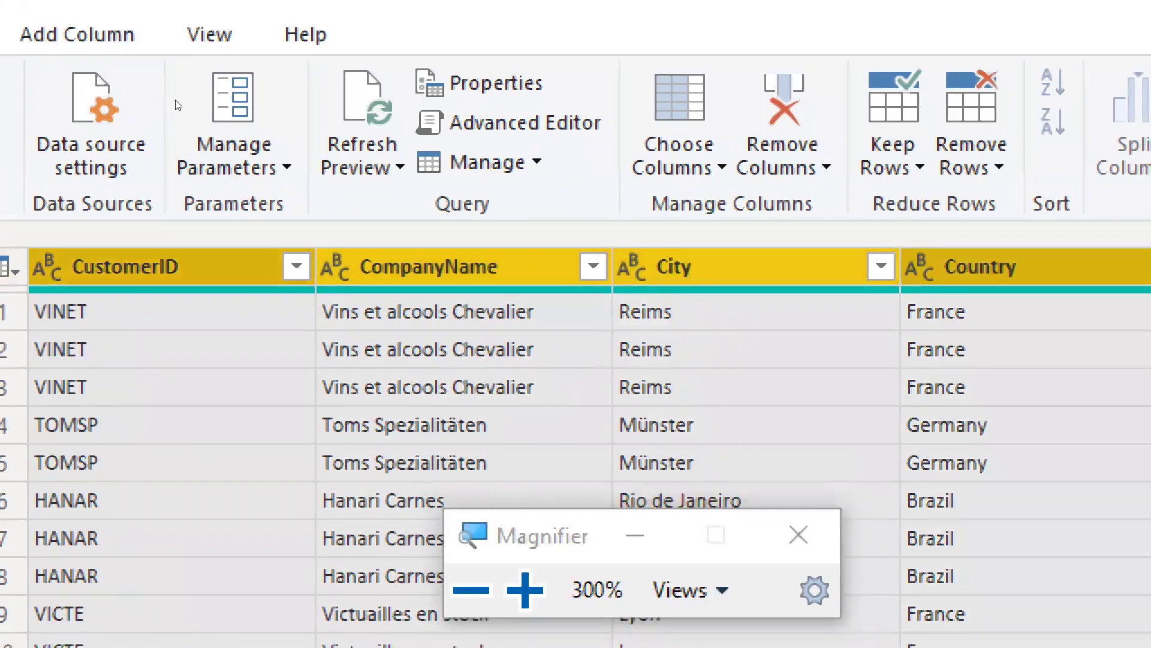
key("Escape")
key("ctrl+space")
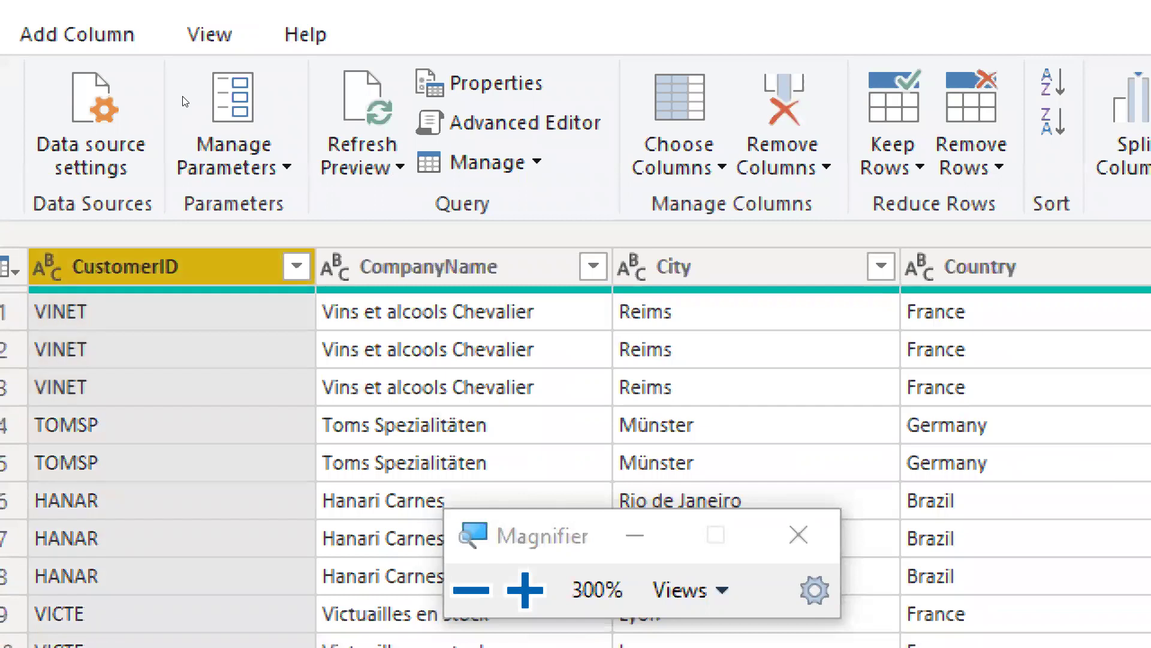
- Keep only the CustomerID, CompanyName, City and Country columns in D1 - Customers using Remove Other Columns
key("shift+Right")
key("shift+Right")
key("shift+Right")
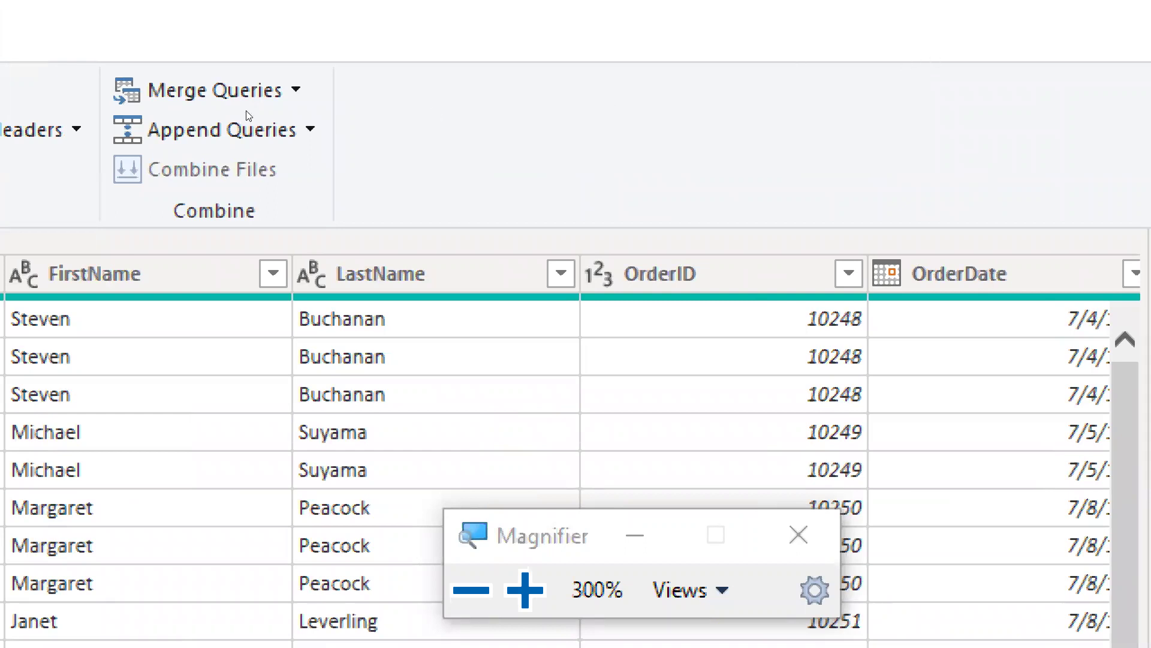
key("shift+F10")
key("Down")
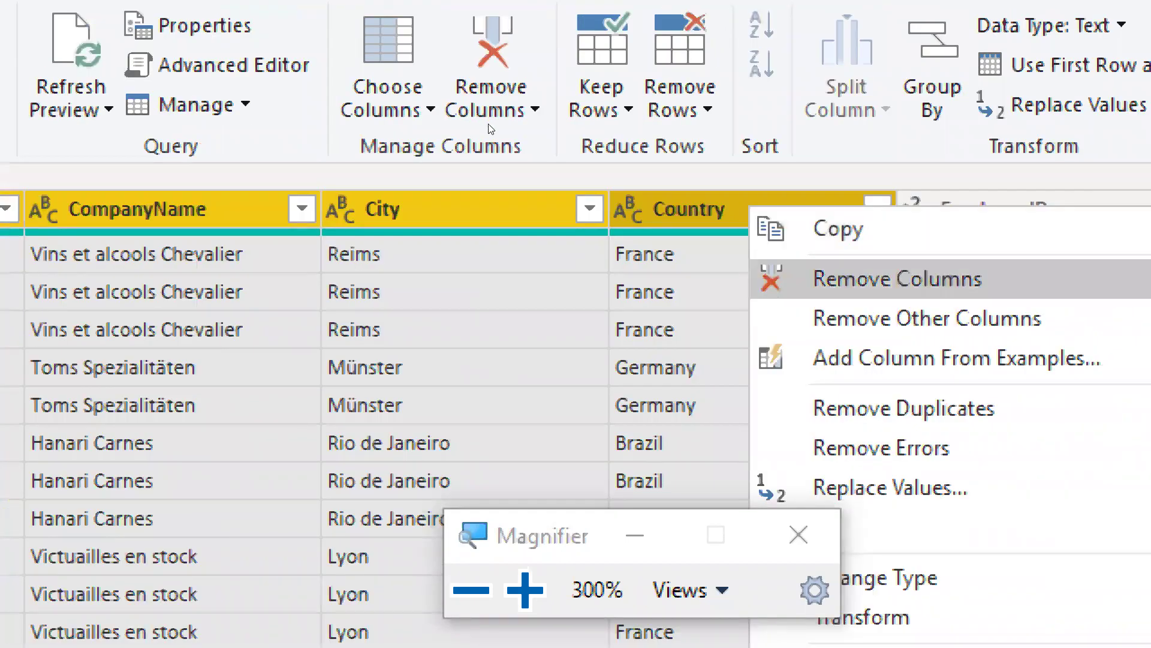
key("Down")
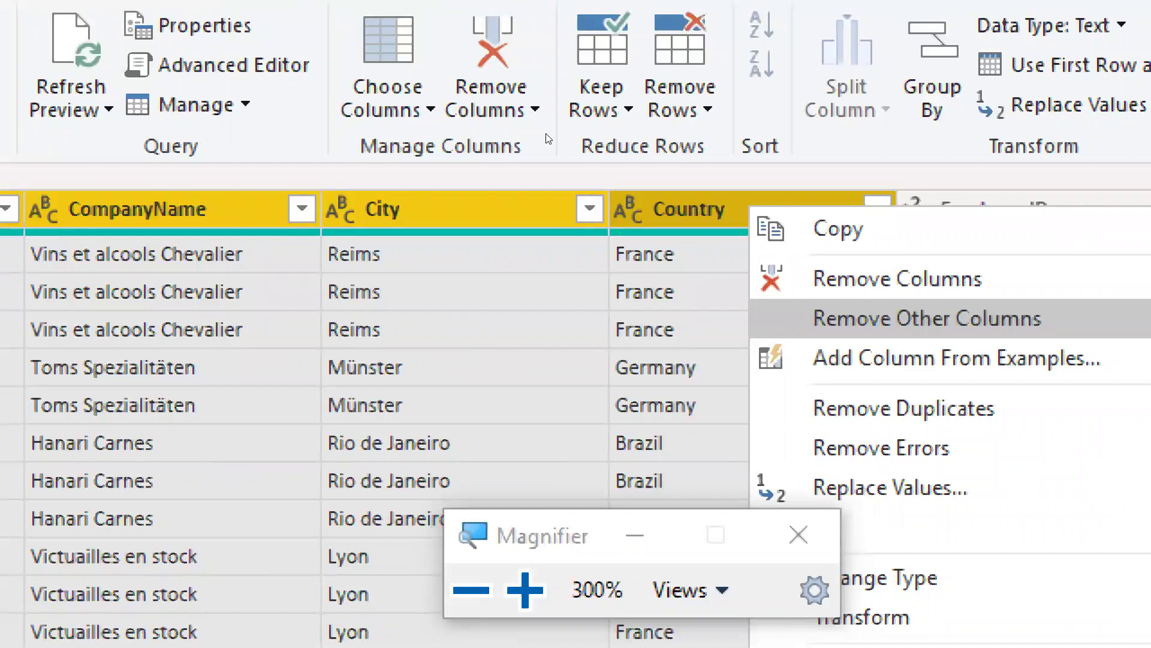
key("Return")
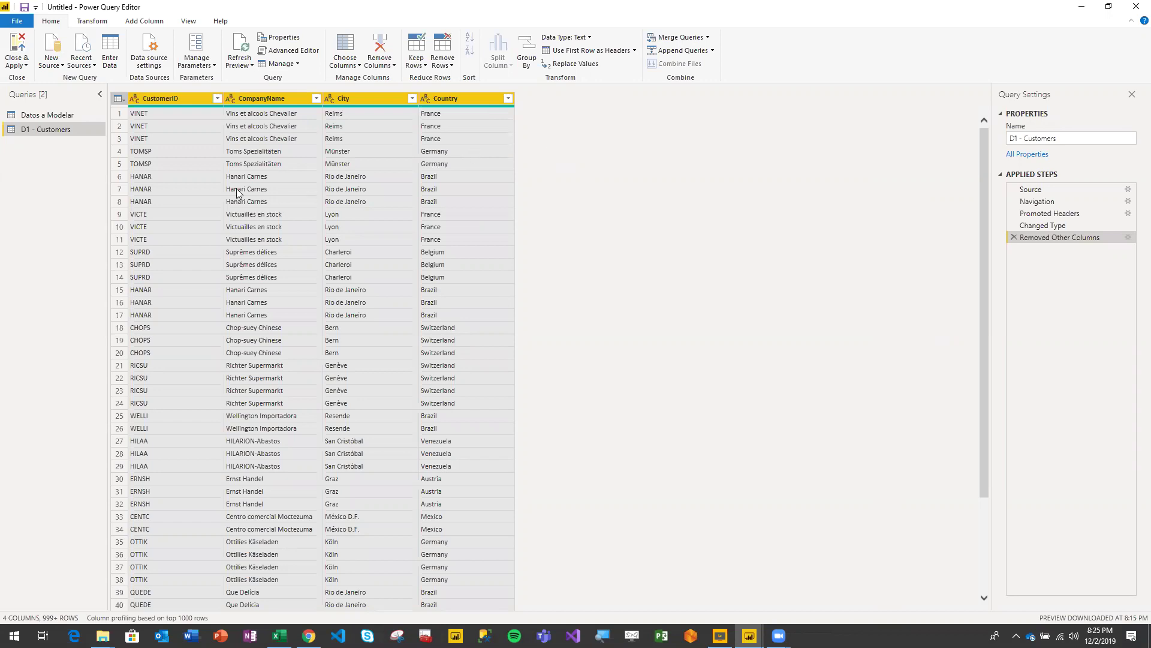
- Remove duplicate rows from D1 - Customers based on the CustomerID column and check the remaining customer rows
left_click(184, 130)
left_click(182, 102)
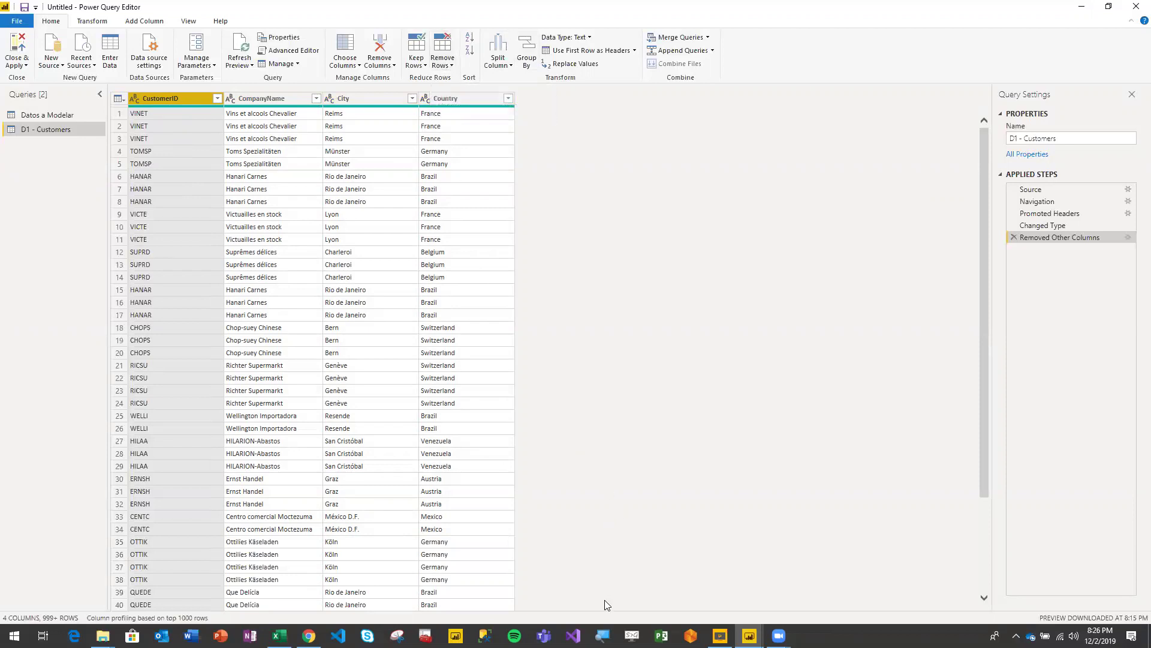
key("super+plus")
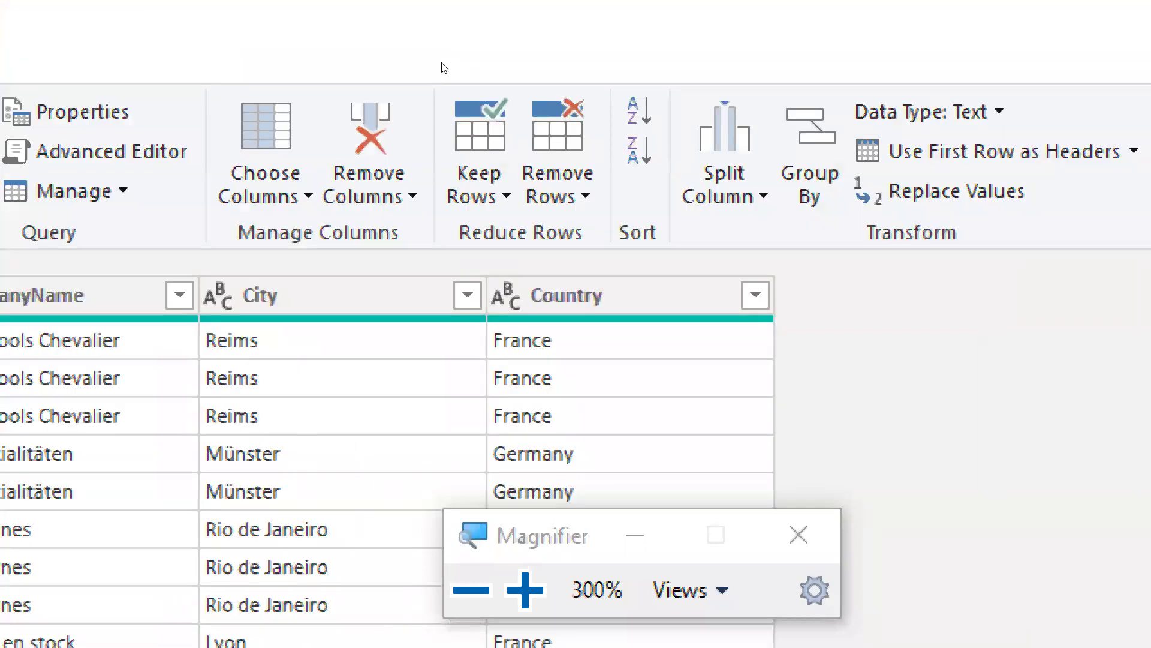
left_click(558, 180)
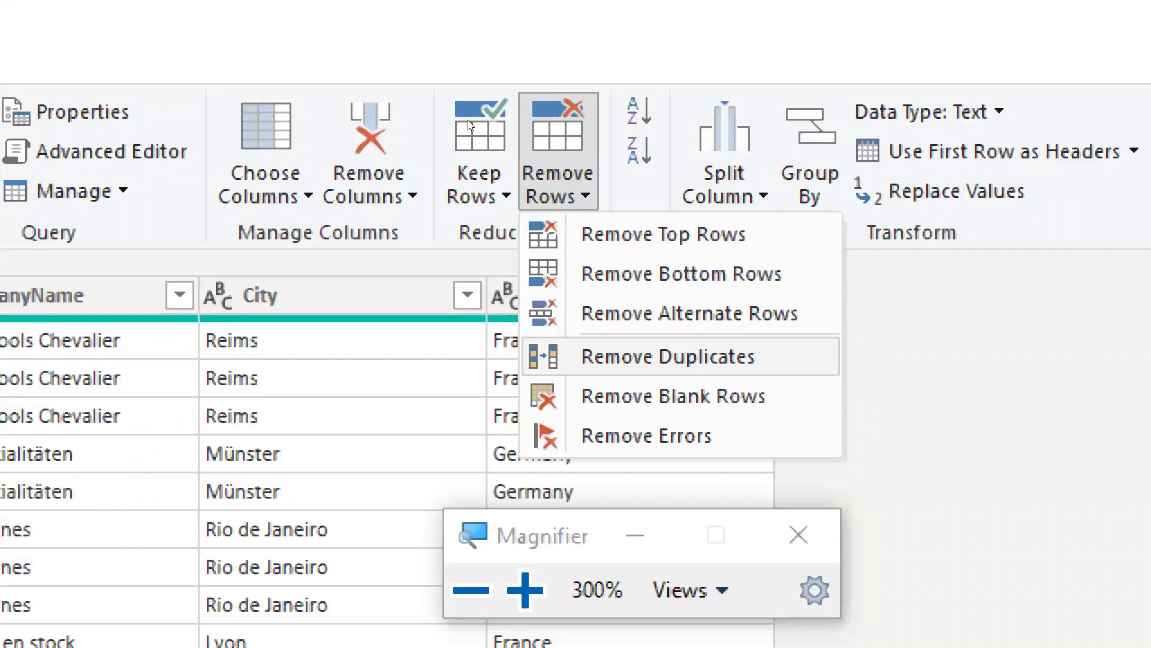
left_click(668, 356)
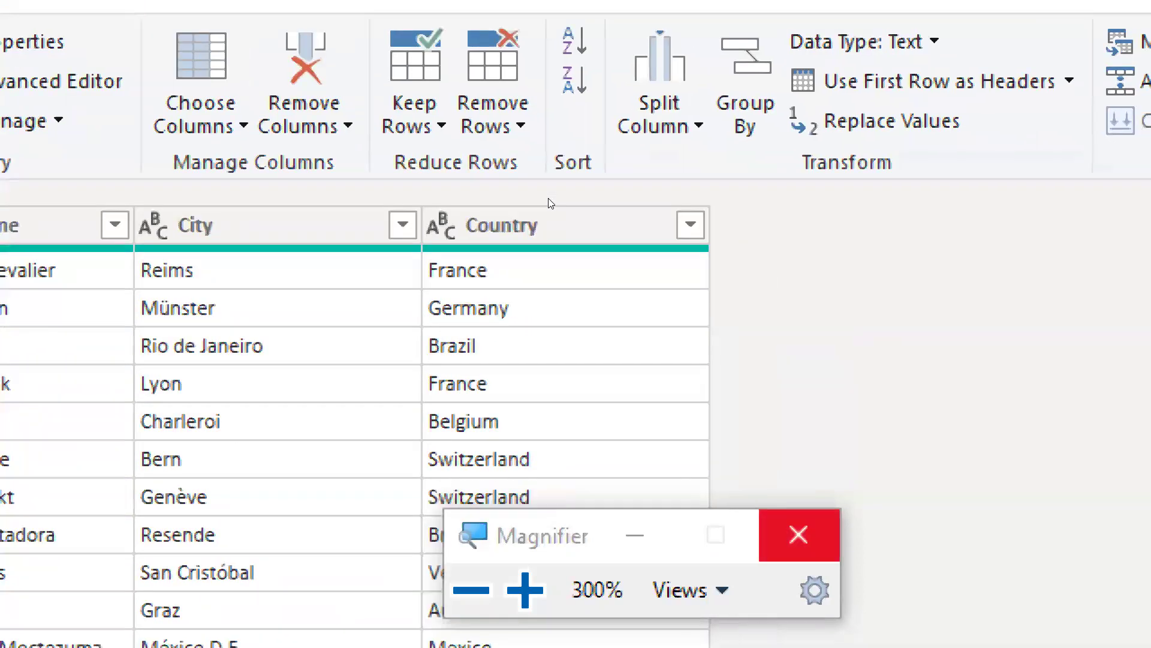
left_click(798, 534)
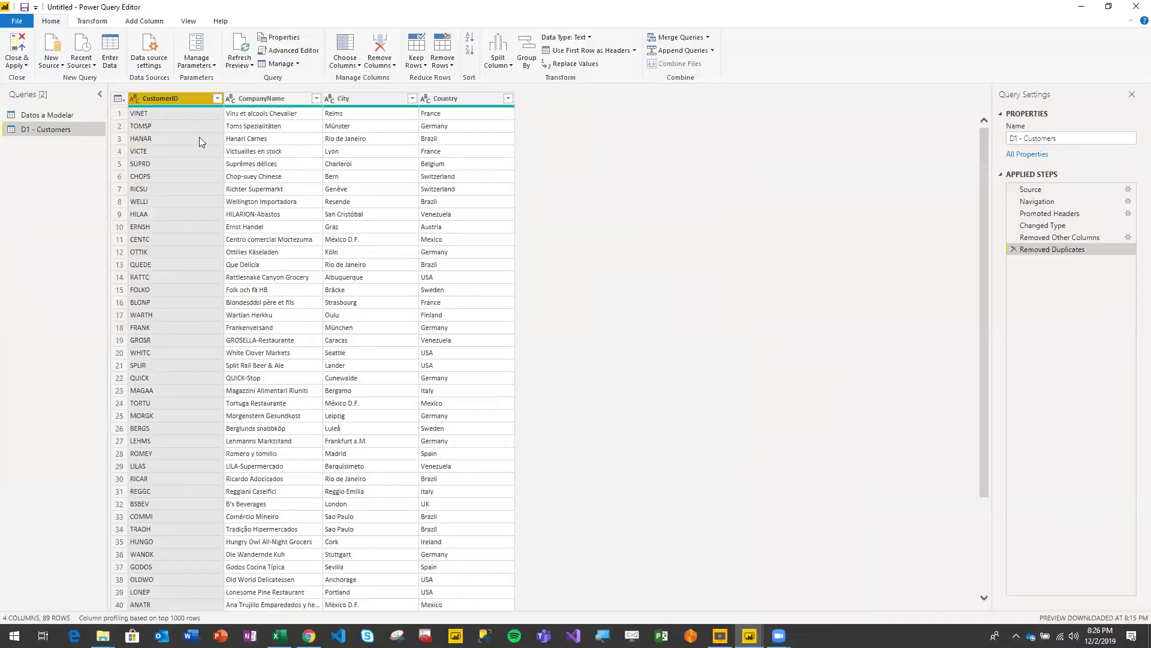
left_click(188, 138)
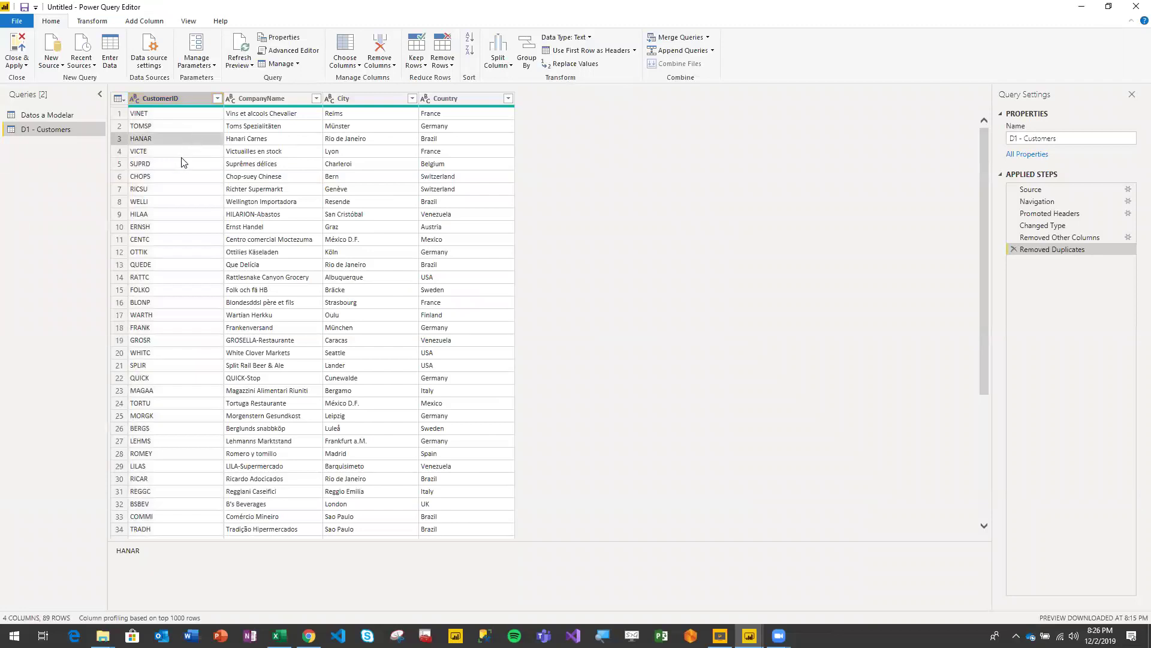
left_click(167, 117)
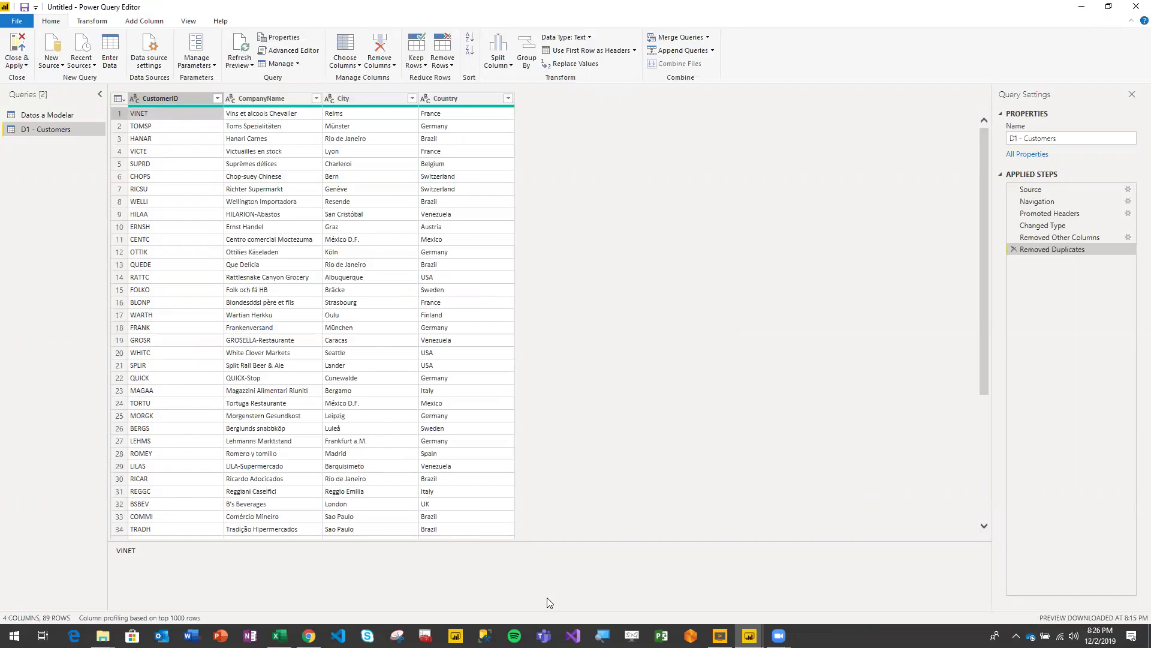
key("super+plus")
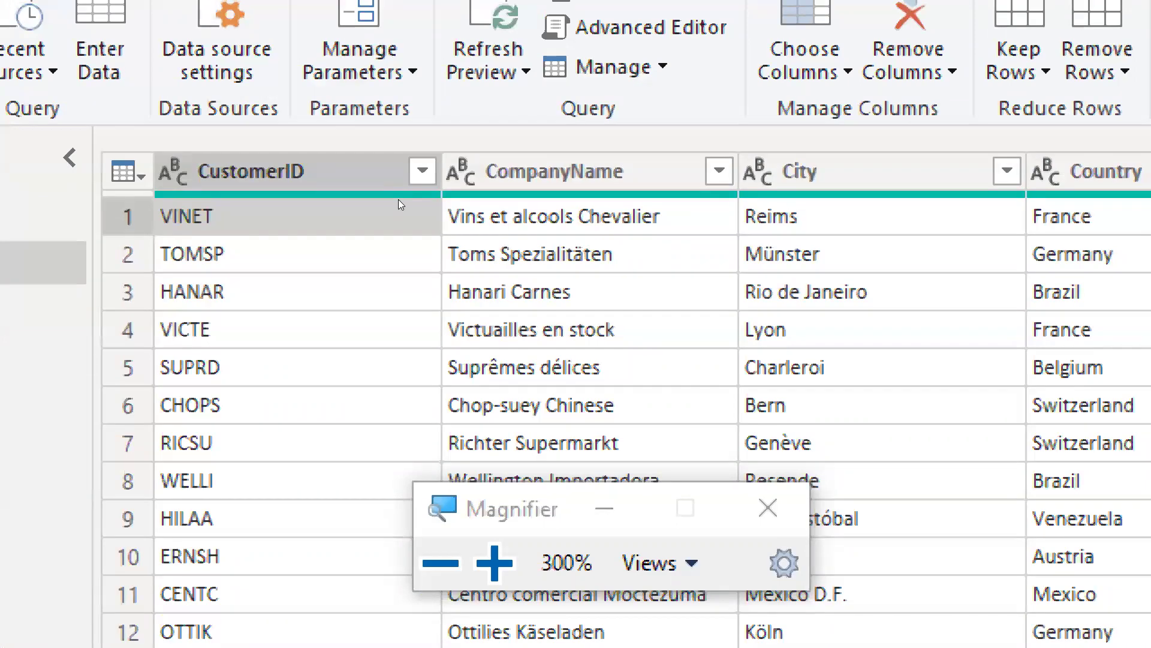
left_click(768, 508)
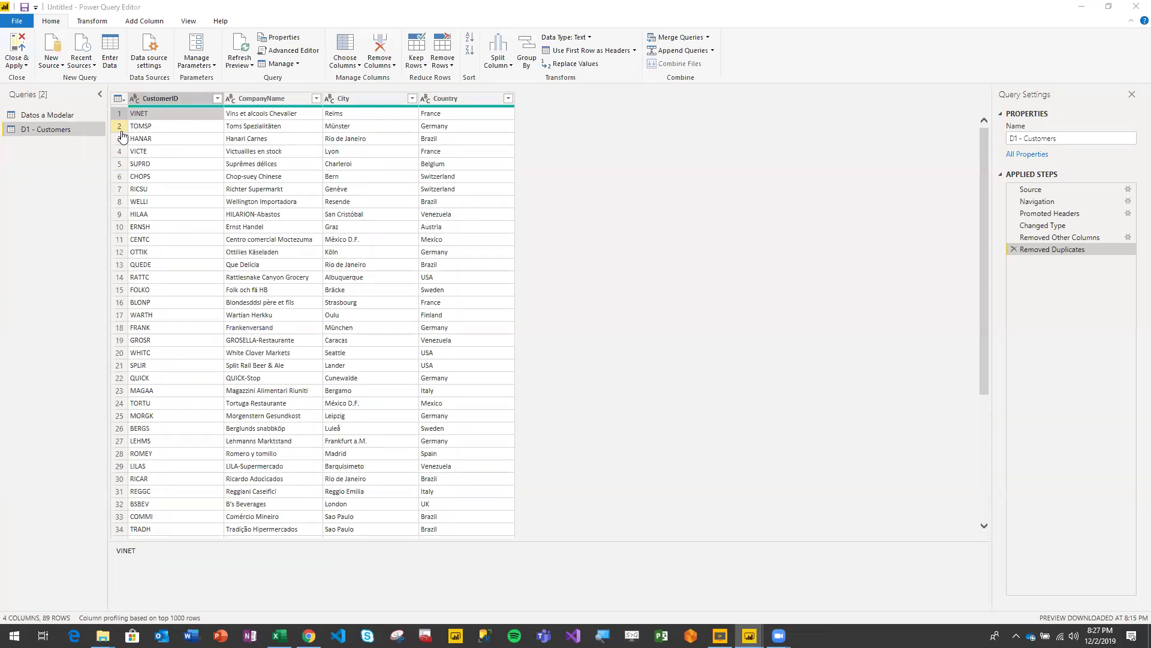
- Mark the EmployeeID, FirstName and LastName columns in Datos a Modelar, and duplicate that query
left_click(29, 113)
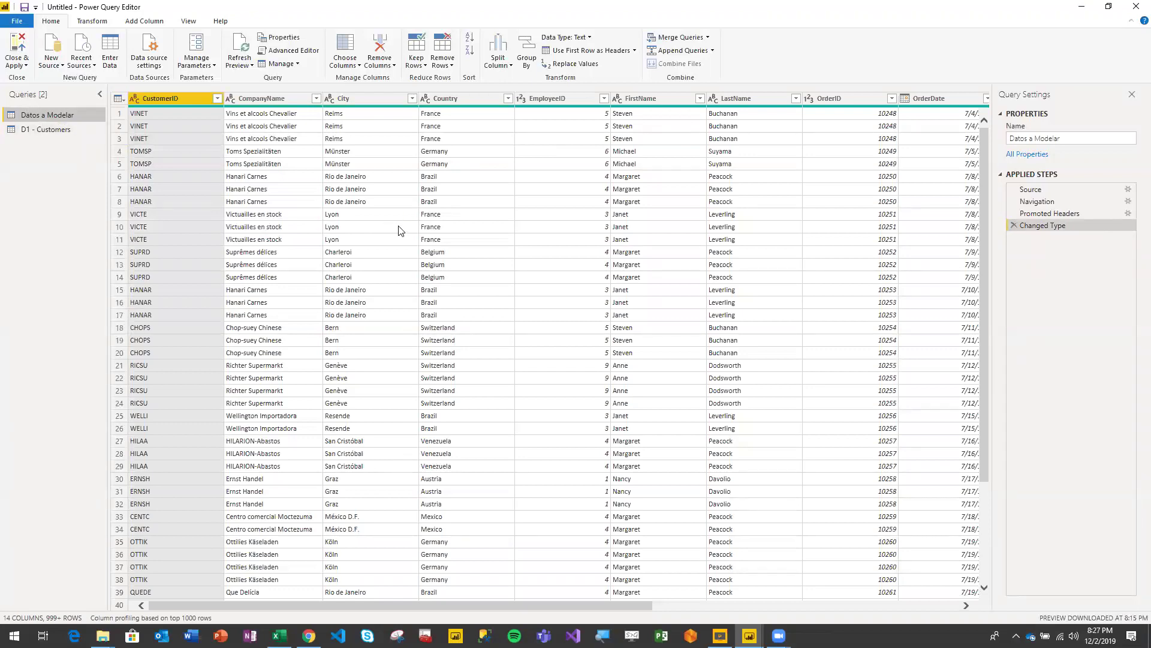
left_click(540, 104)
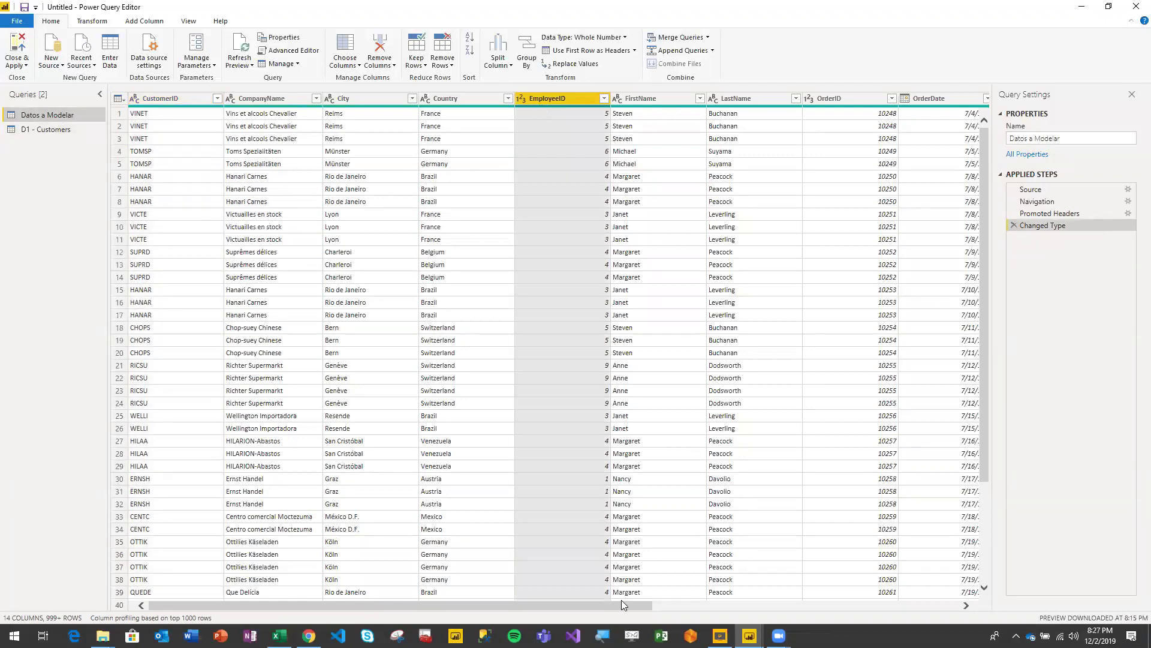
key("super+plus")
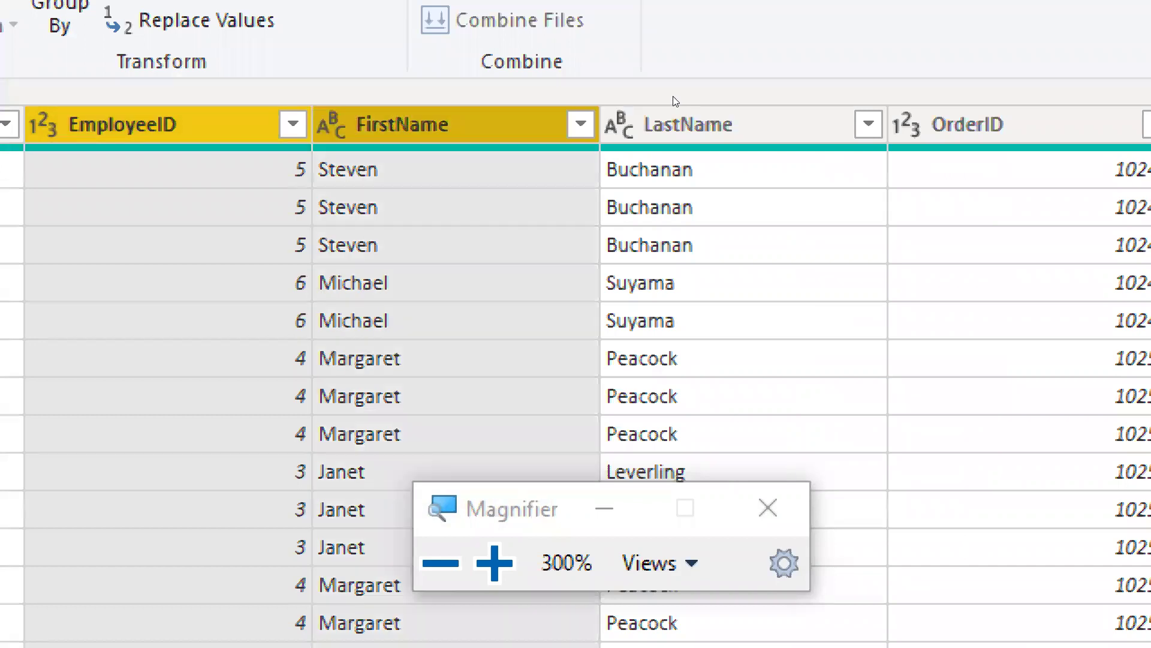
left_click(747, 104, "ctrl")
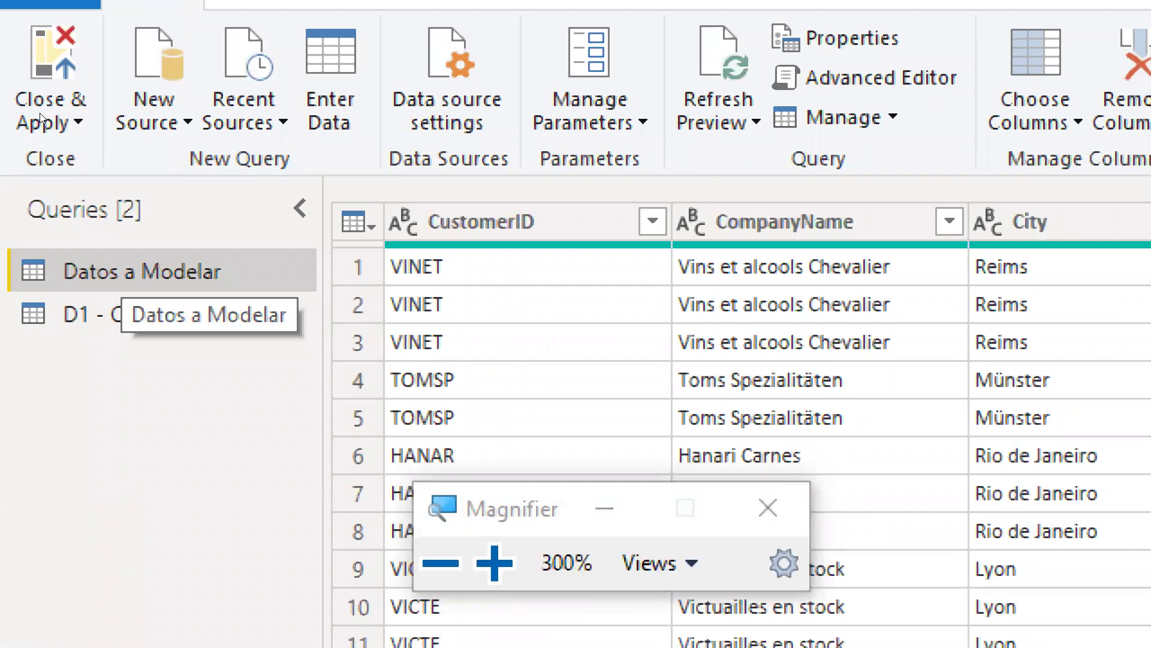
right_click(122, 269)
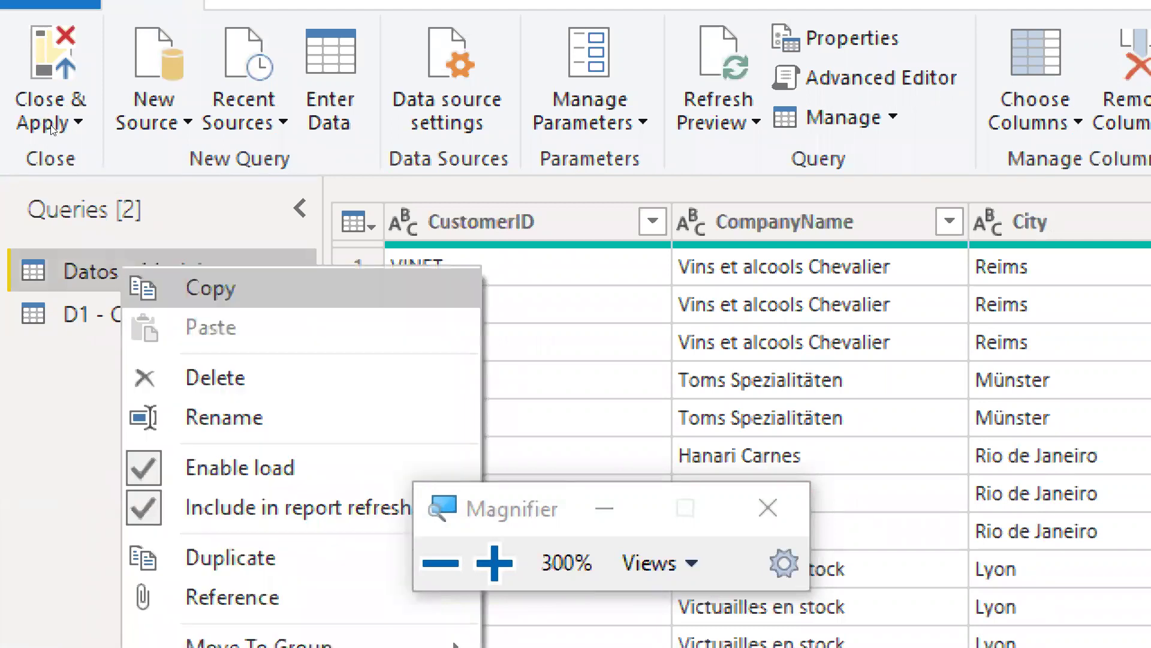
key("Down")
key("Return")
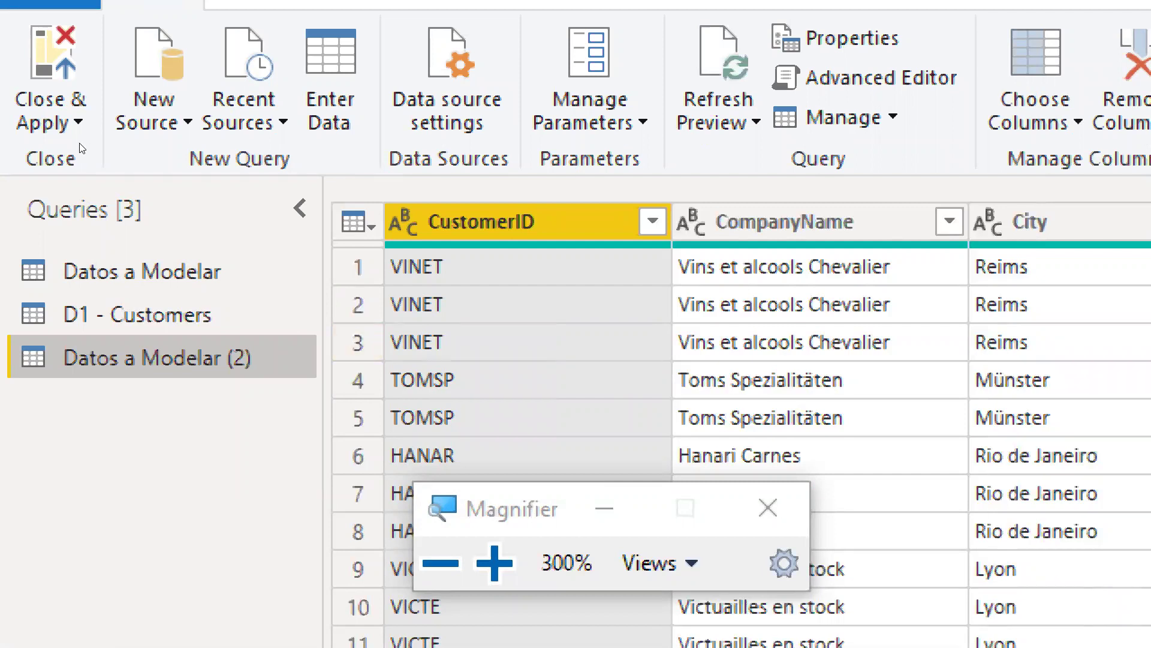
- Rename the duplicated query as D2 - Employees
key("F2")
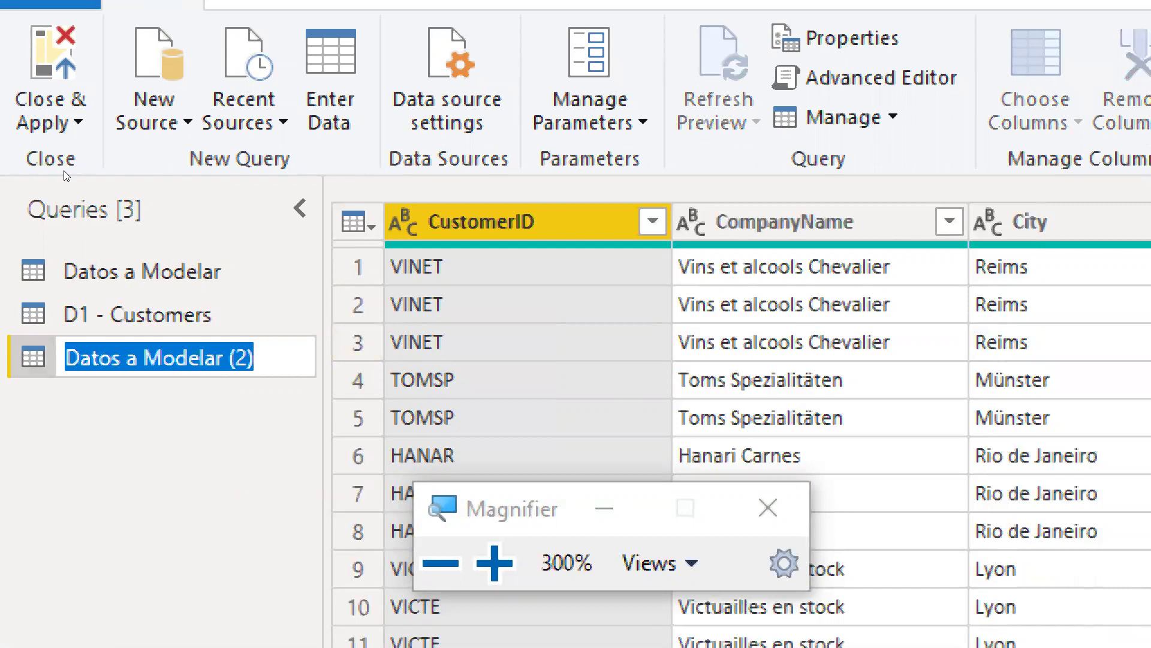
type("D2 - Employ")
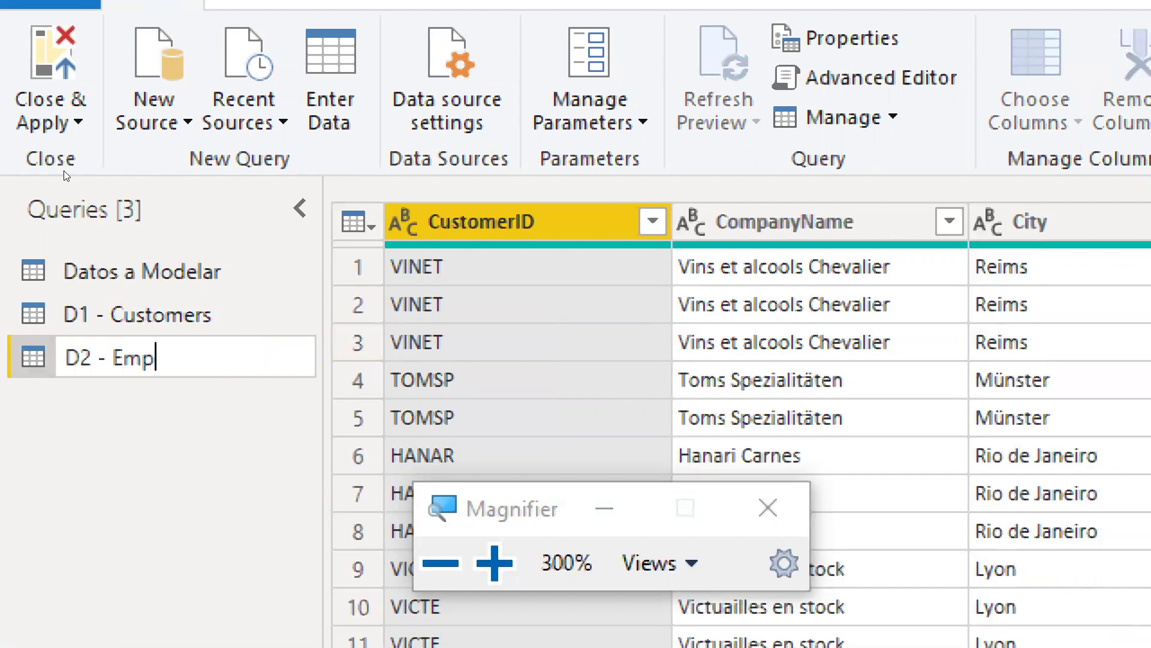
type("ees")
key("BackSpace")
key("BackSpace")
type("s")
key("BackSpace")
type("es")
key("Return")
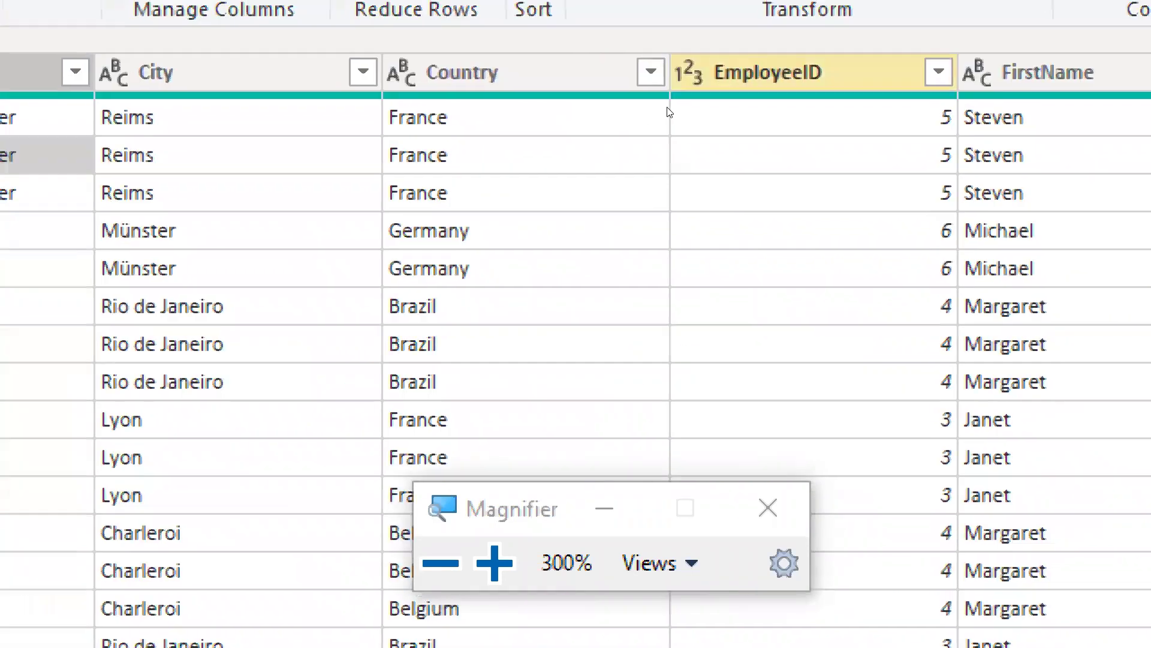
- Keep only the EmployeeID, FirstName and LastName columns in D2 - Employees using Remove Other Columns
left_click(741, 117)
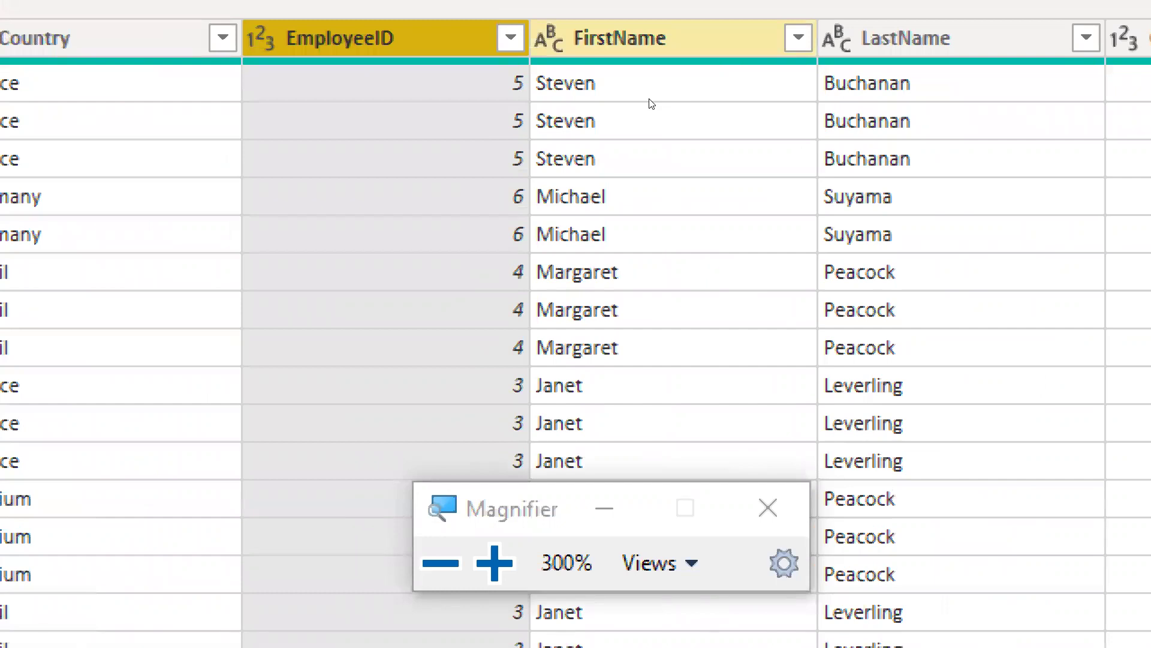
key("shift+Right")
key("shift+Right")
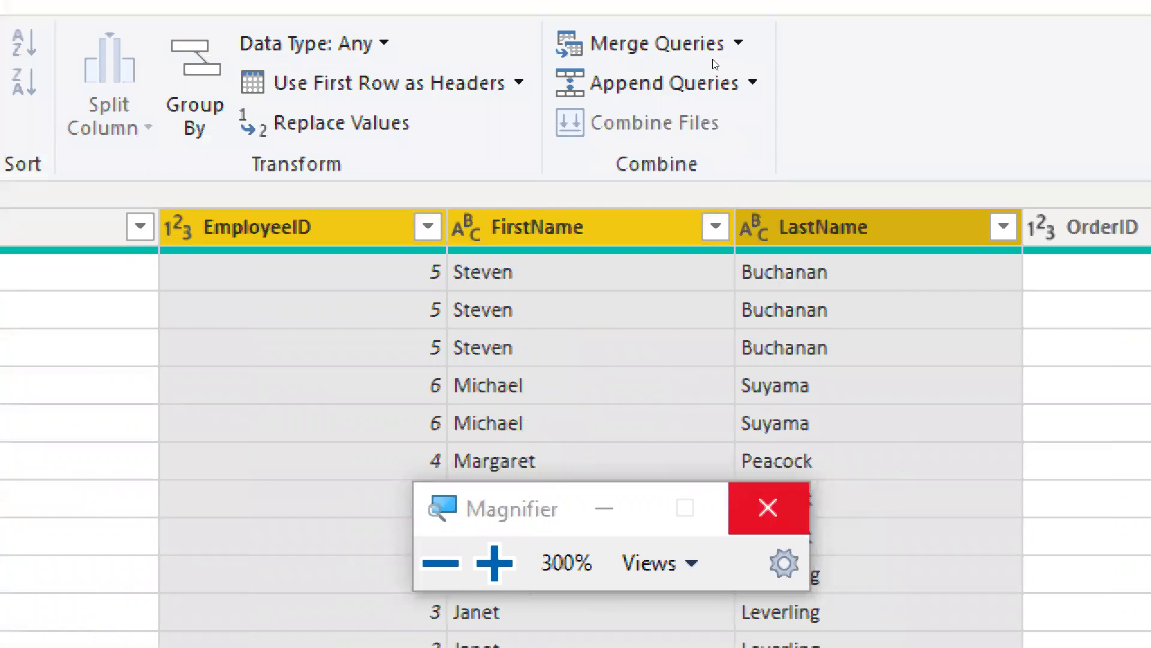
key("super+Escape")
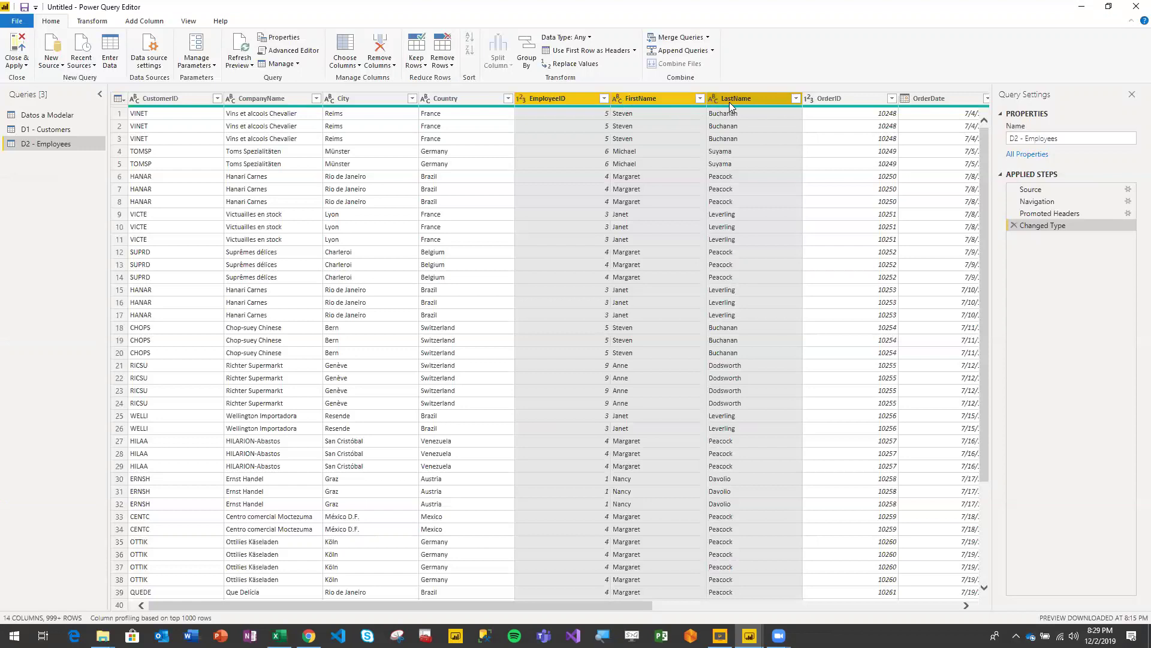
right_click(729, 102)
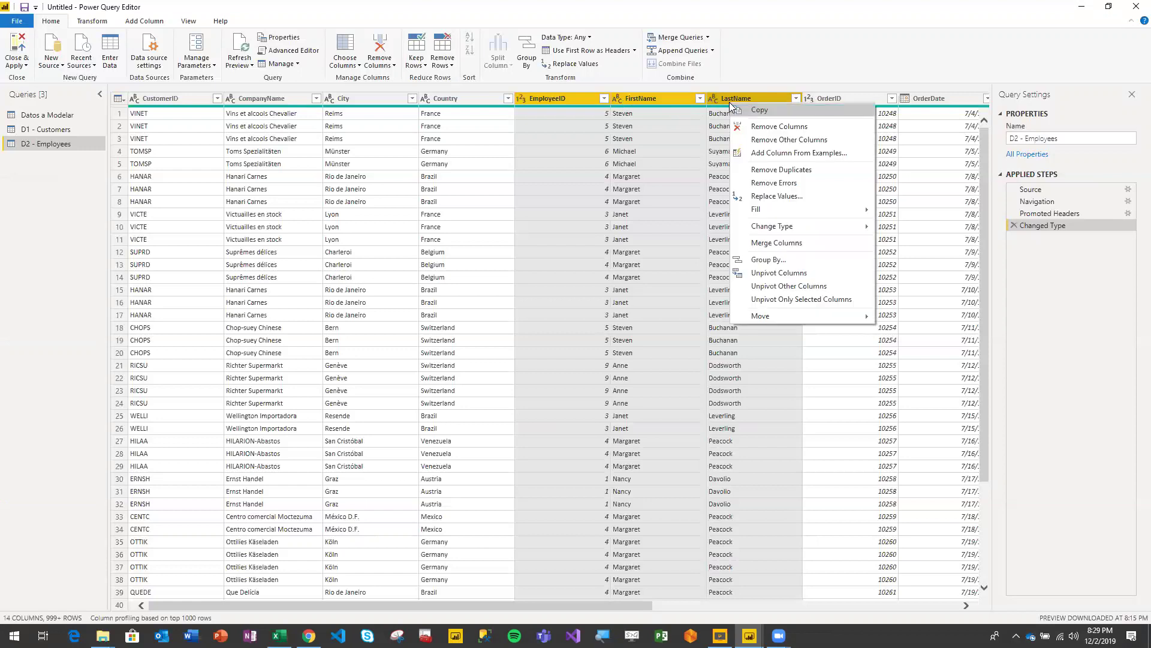
left_click(770, 135)
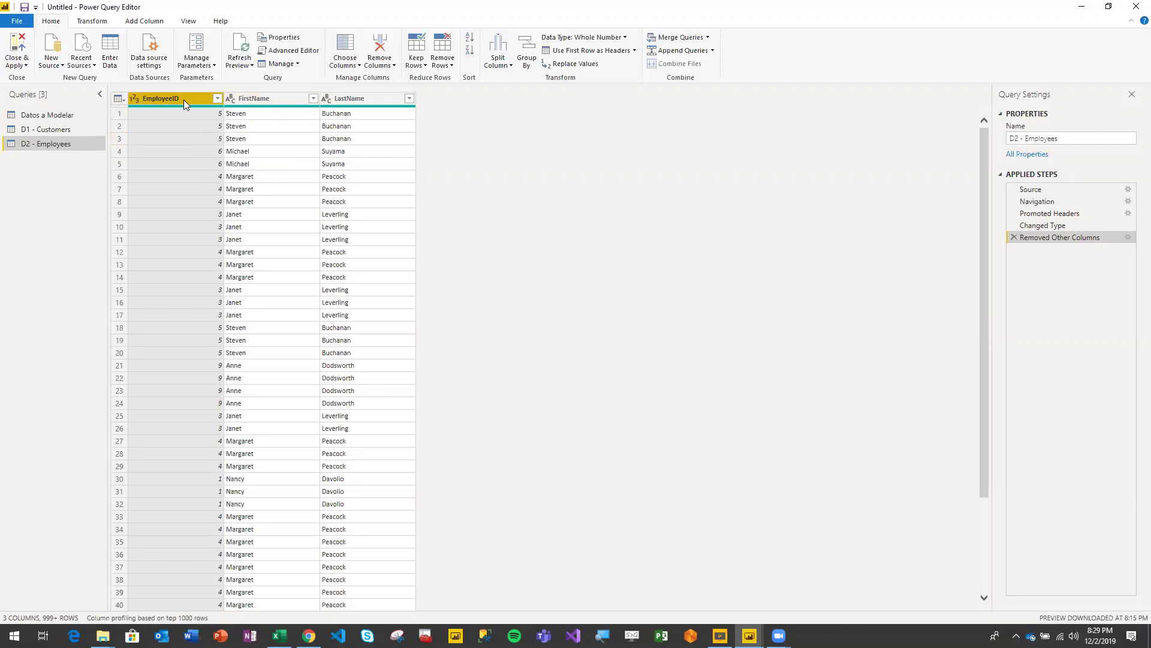
- Remove duplicate rows from D2 - Employees based on the EmployeeID column
left_click(451, 65)
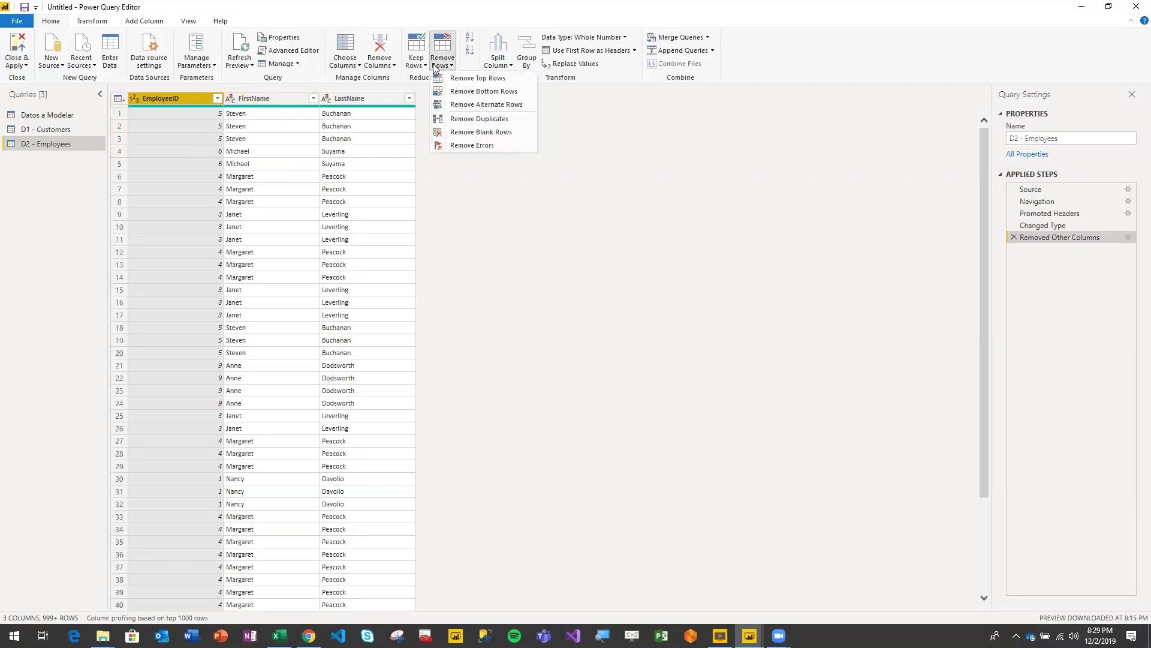
left_click(482, 120)
left_click(286, 127)
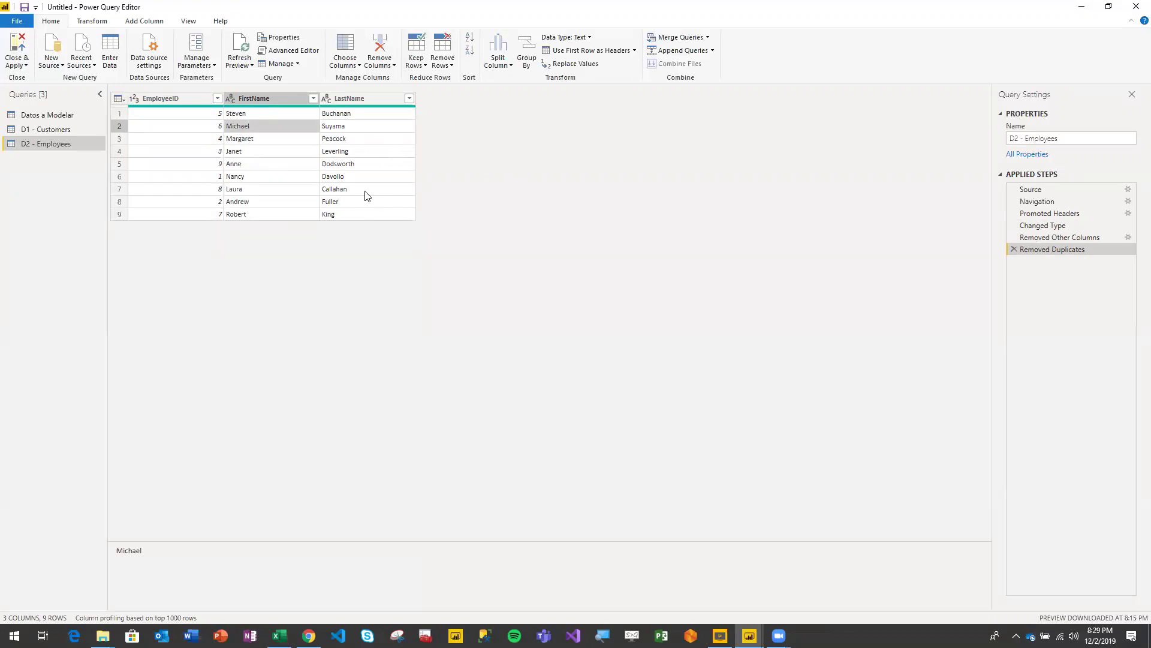
- Mark the ProductID and ProductName columns in Datos a Modelar, and duplicate that query for the product dimension
left_click(49, 116)
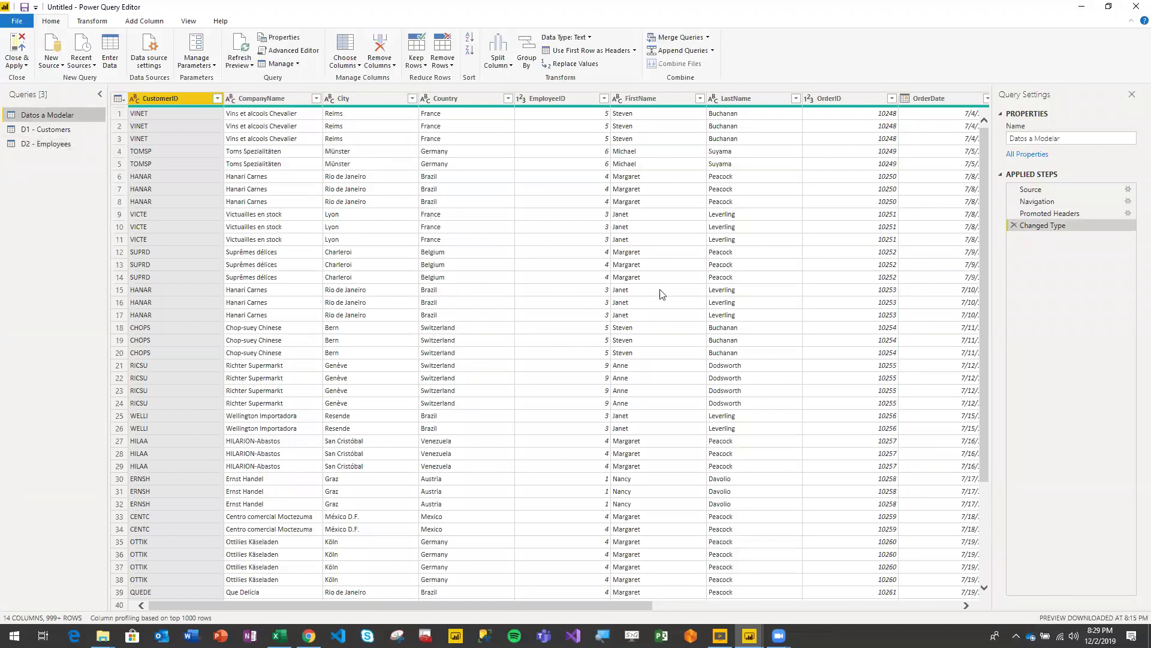
left_click_drag(404, 602, 679, 601)
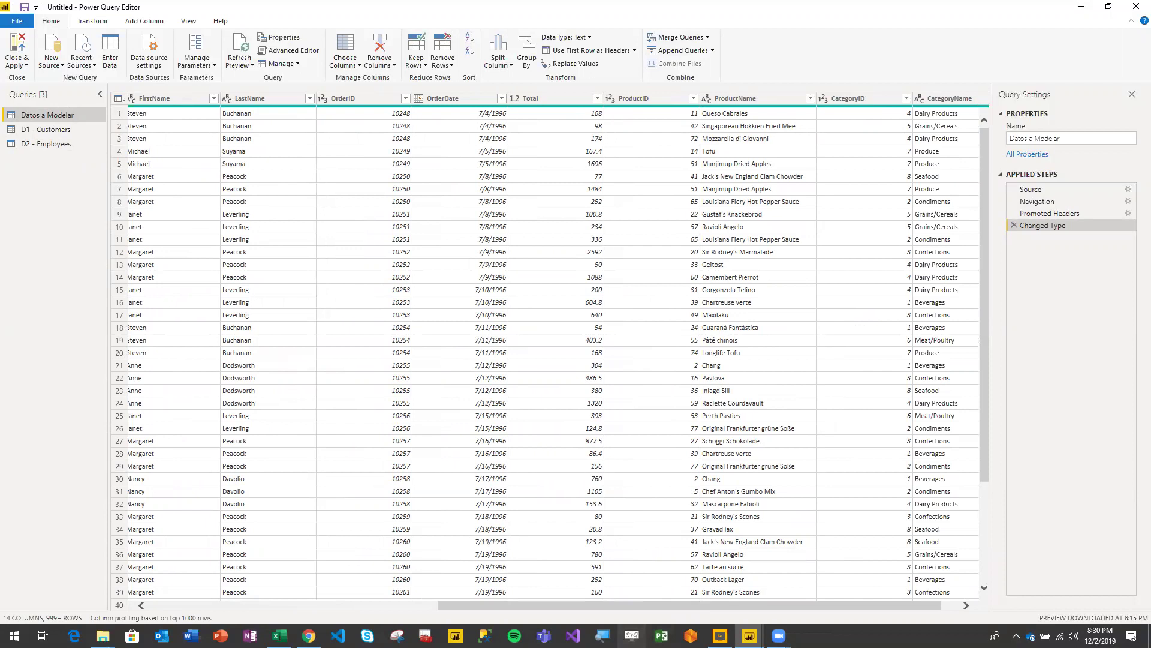
scroll(916, 596, "right", 1)
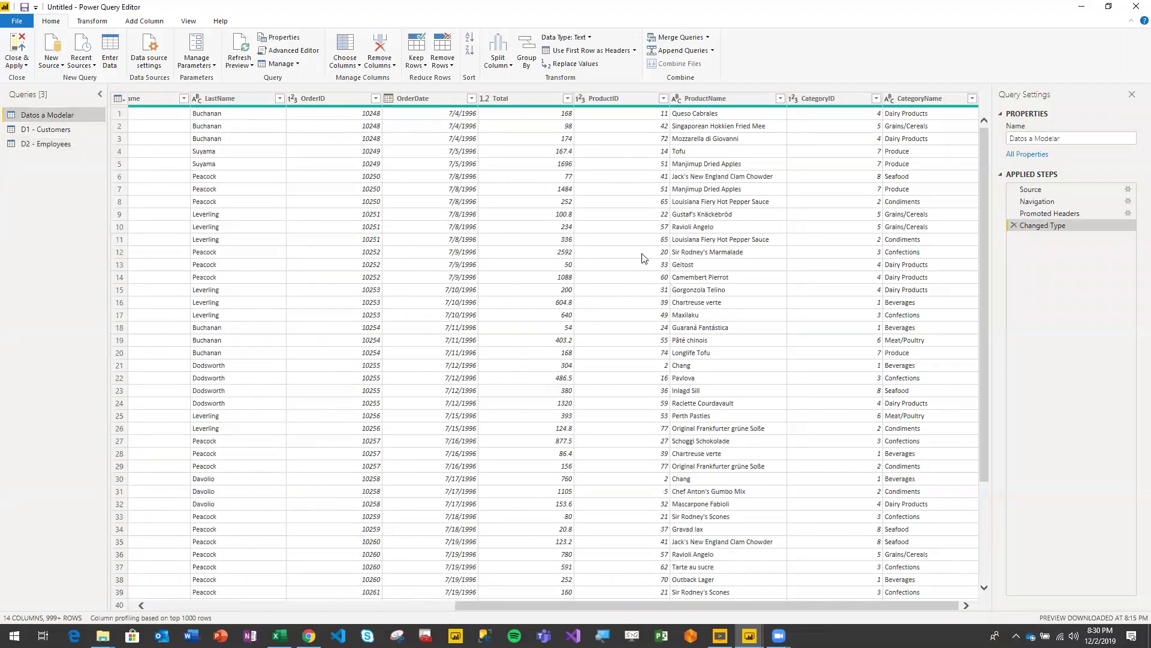
left_click(663, 116)
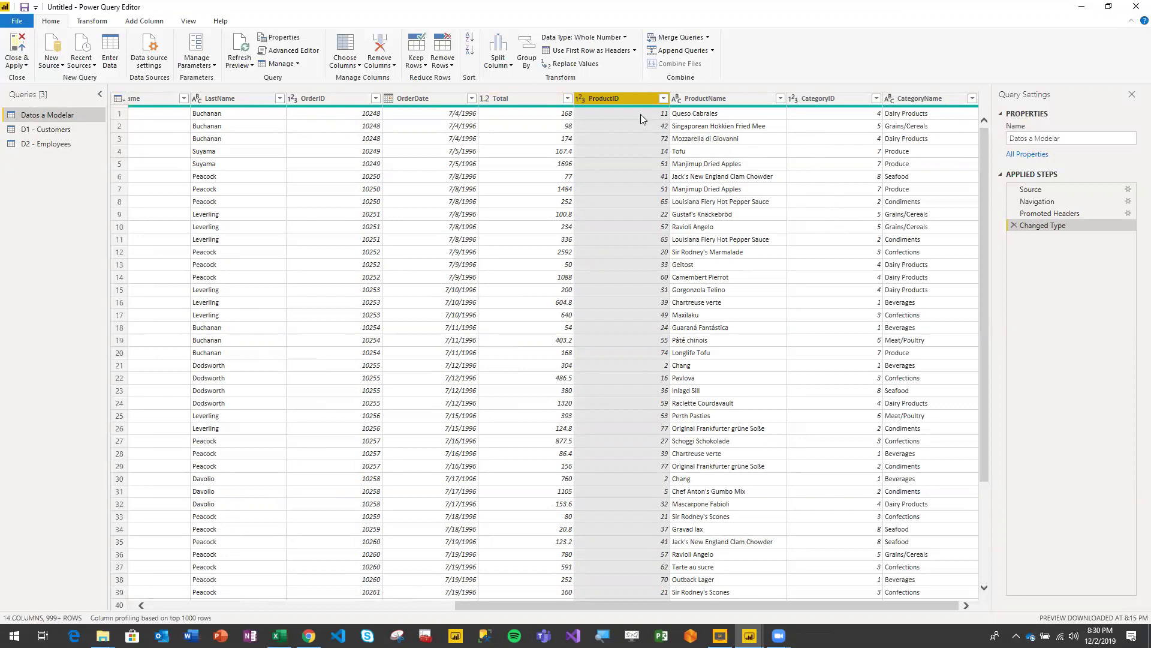
left_click(728, 100, "ctrl")
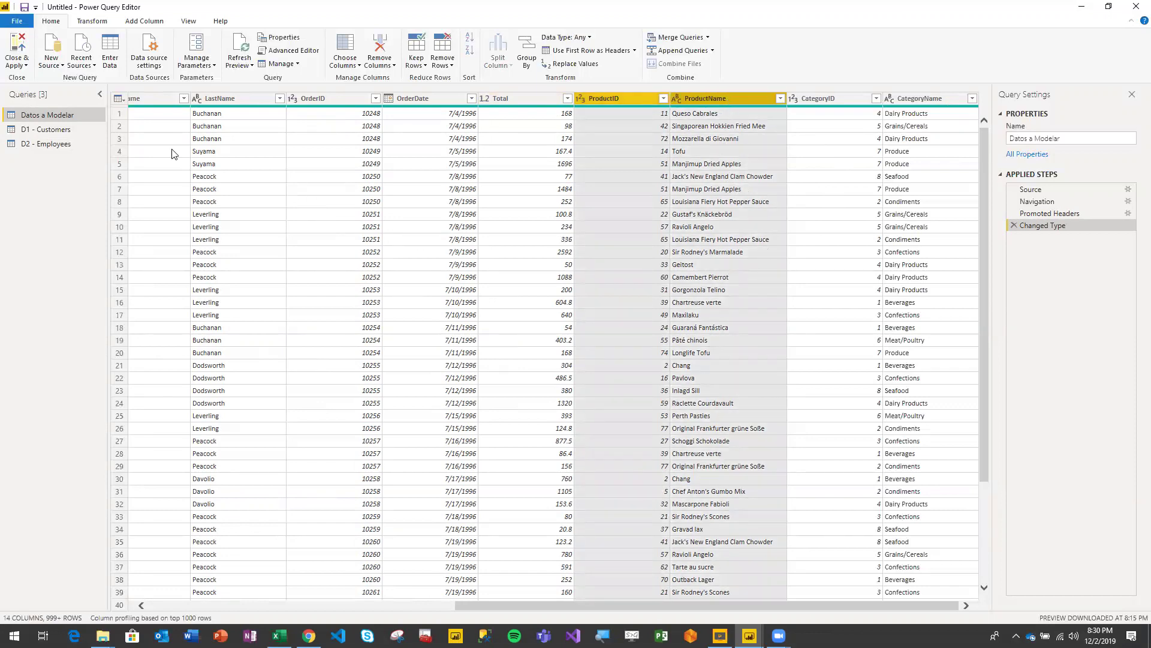
right_click(69, 113)
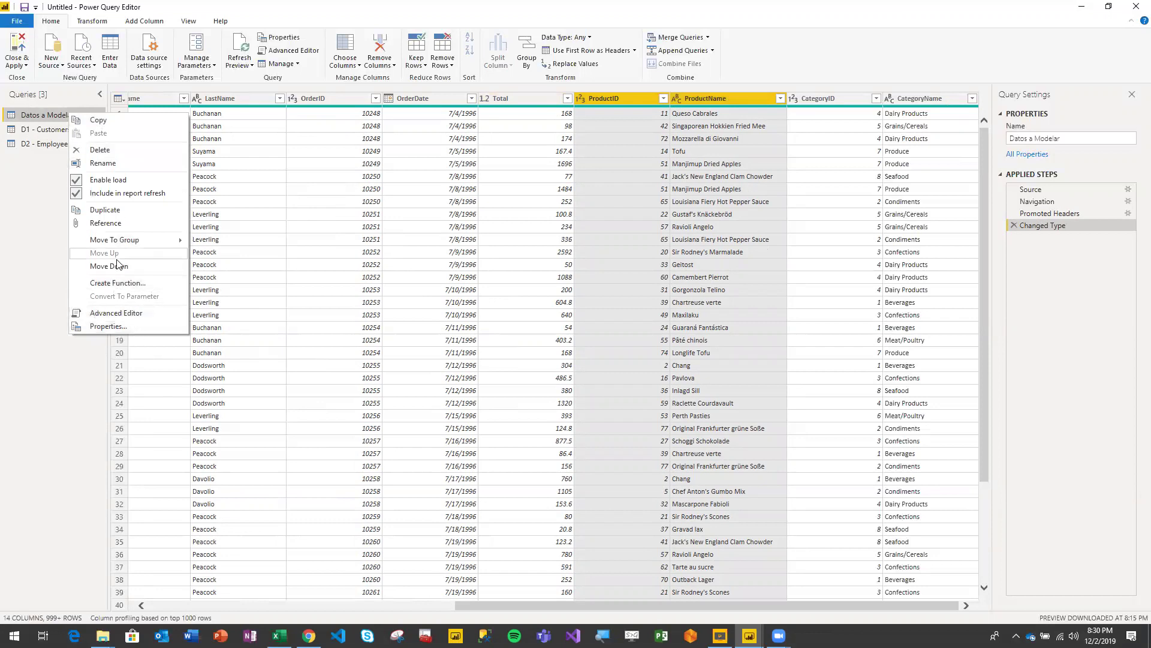
left_click(121, 209)
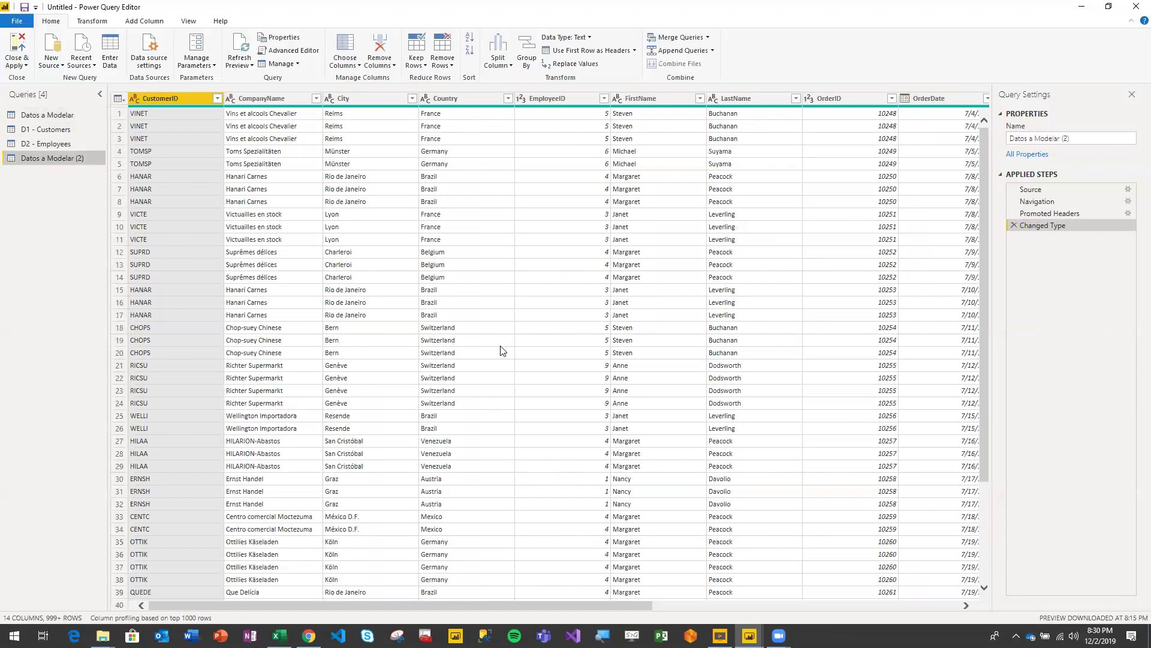
- Rename the duplicated query as D3 - Products
key("super+plus")
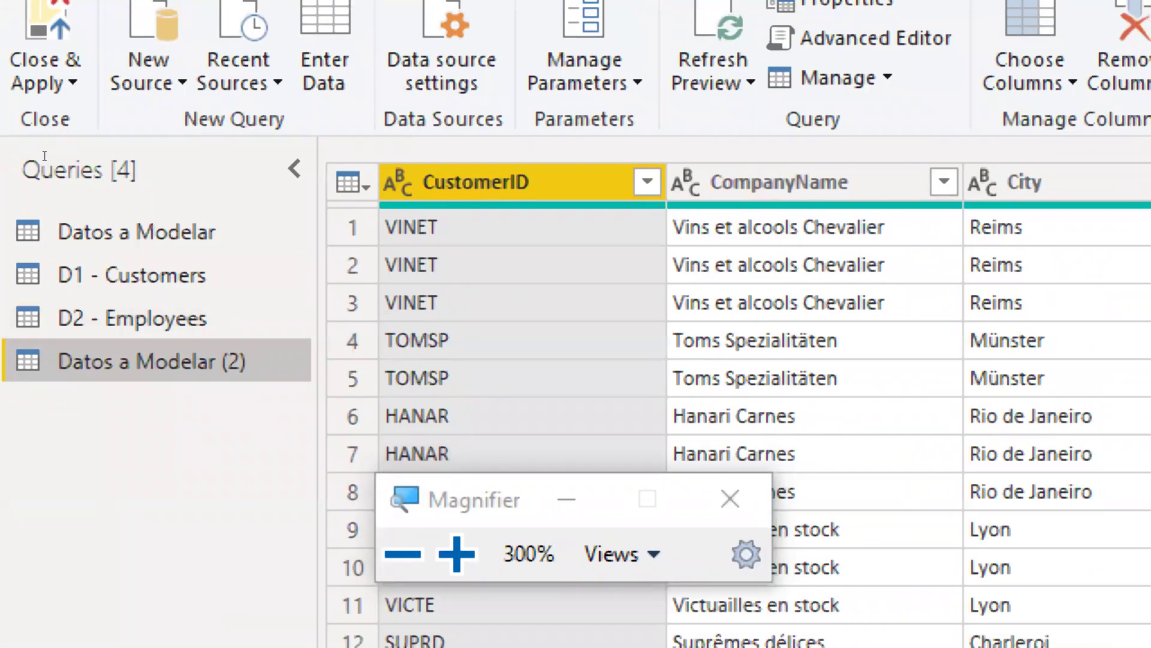
key("F2")
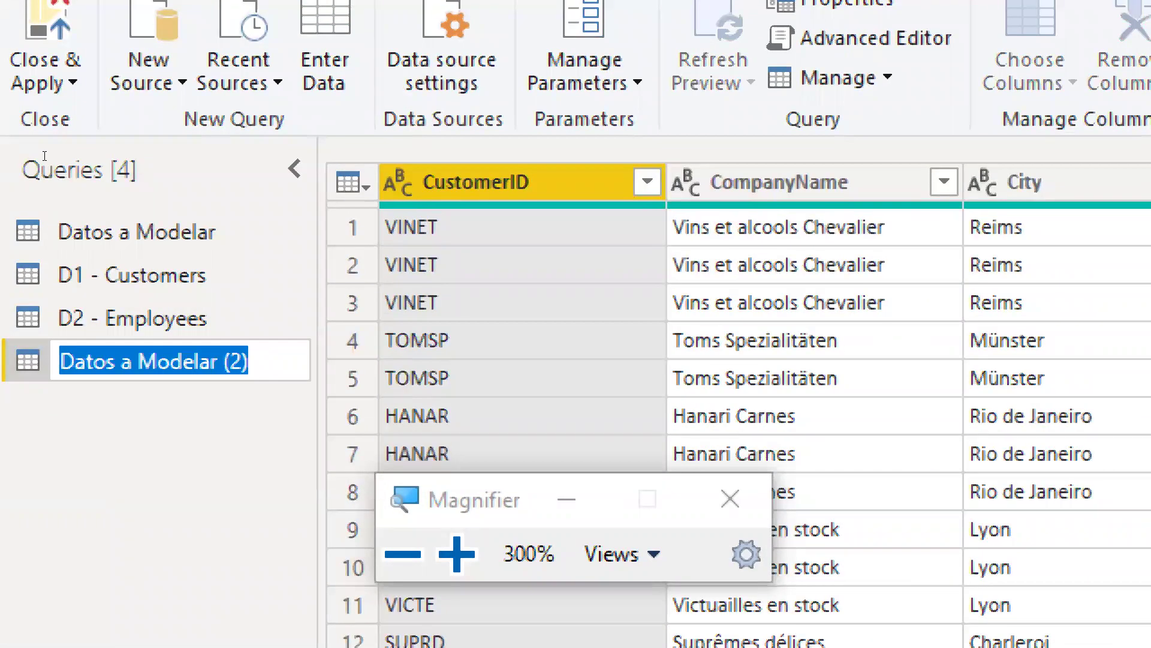
type("D3")
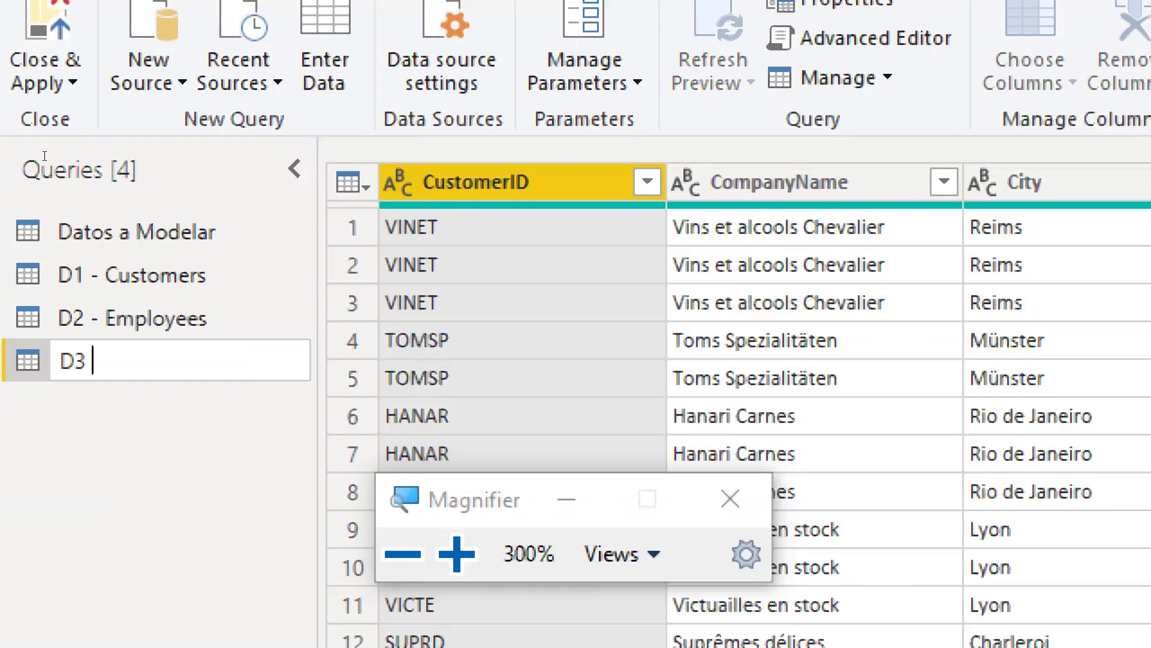
type(" - Products")
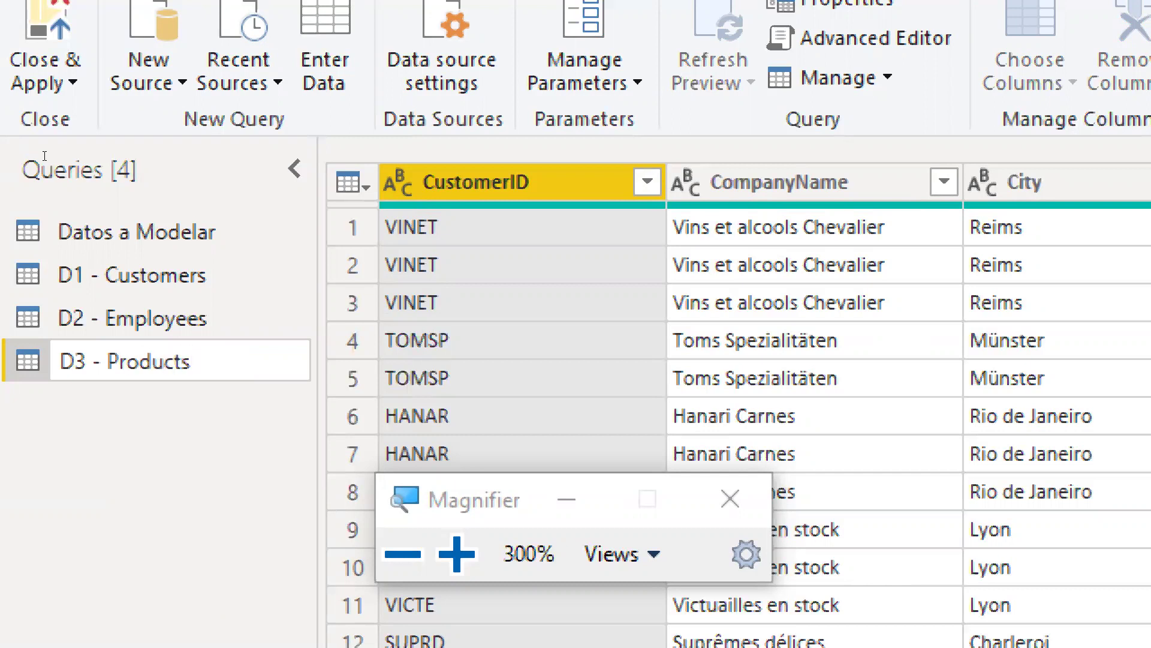
key("Return")
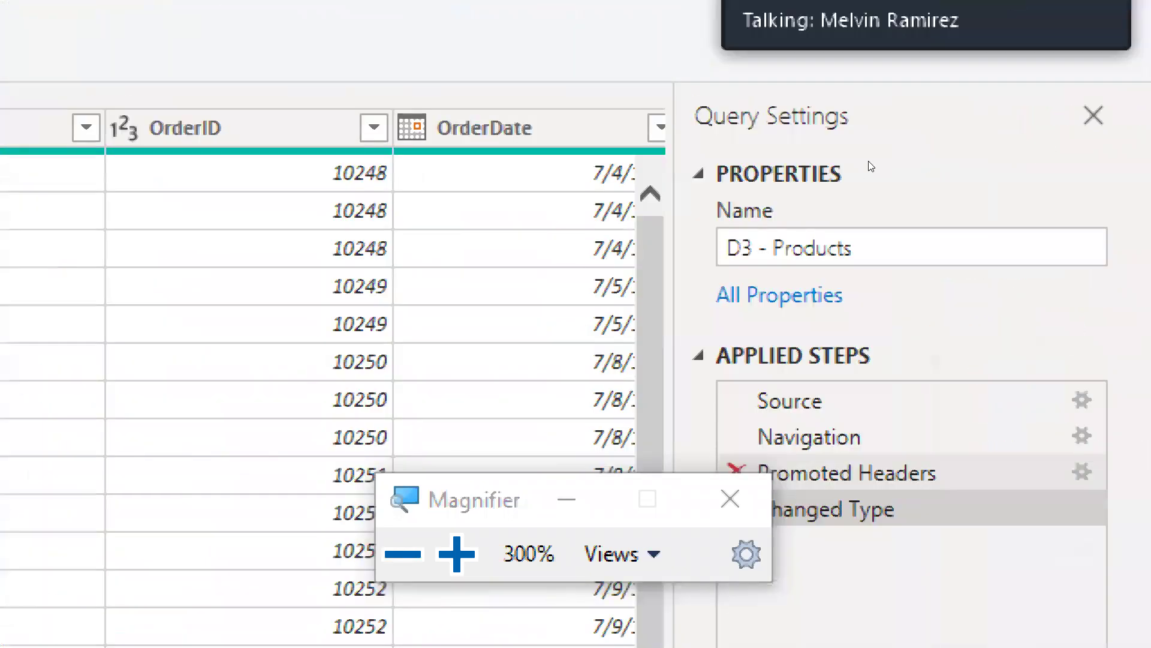
- Keep only the ProductID and ProductName columns in D3 - Products using Remove Other Columns
key("Right")
key("Right")
key("Right")
key("Right")
key("Right")
key("Right")
key("Right")
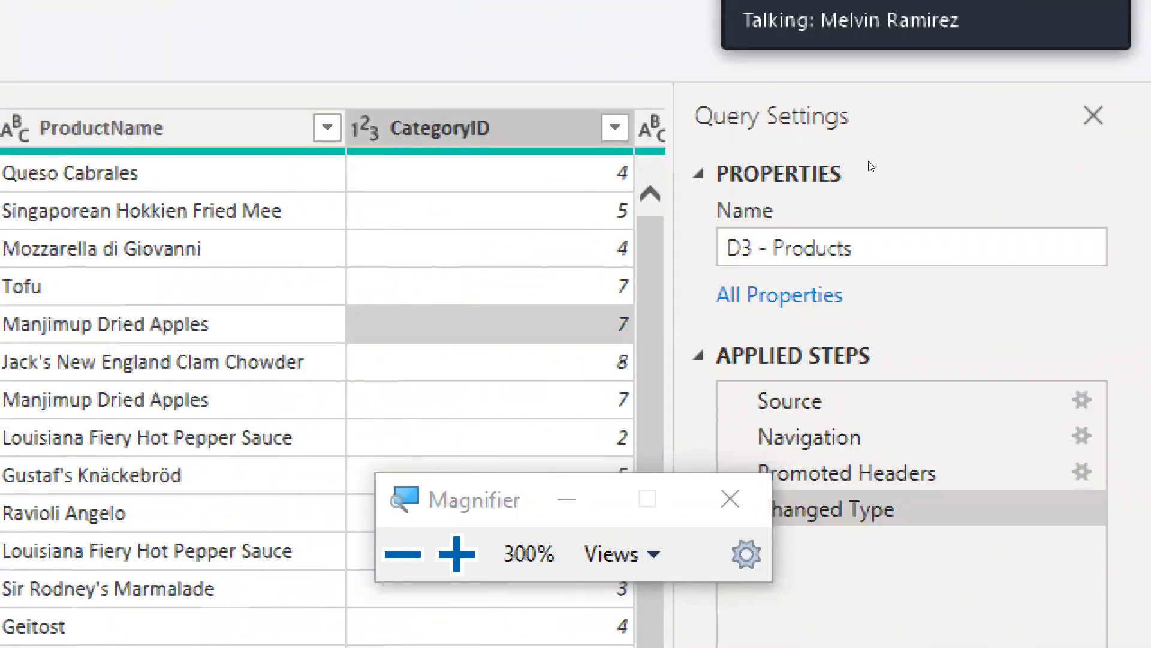
key("Left")
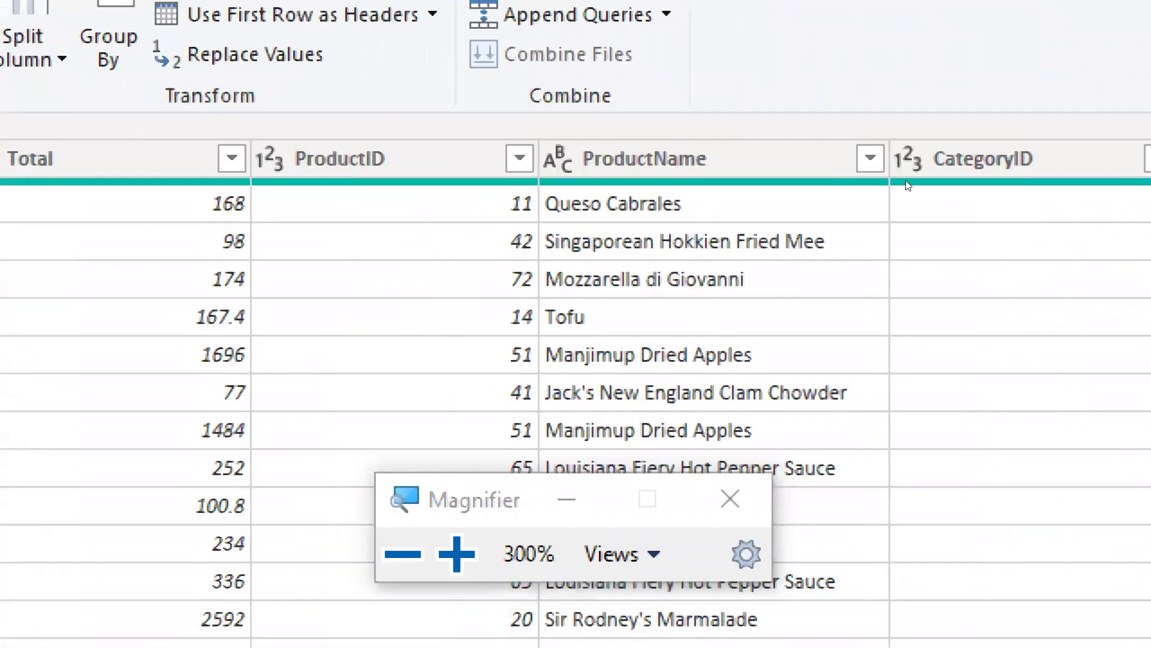
key("ctrl+space")
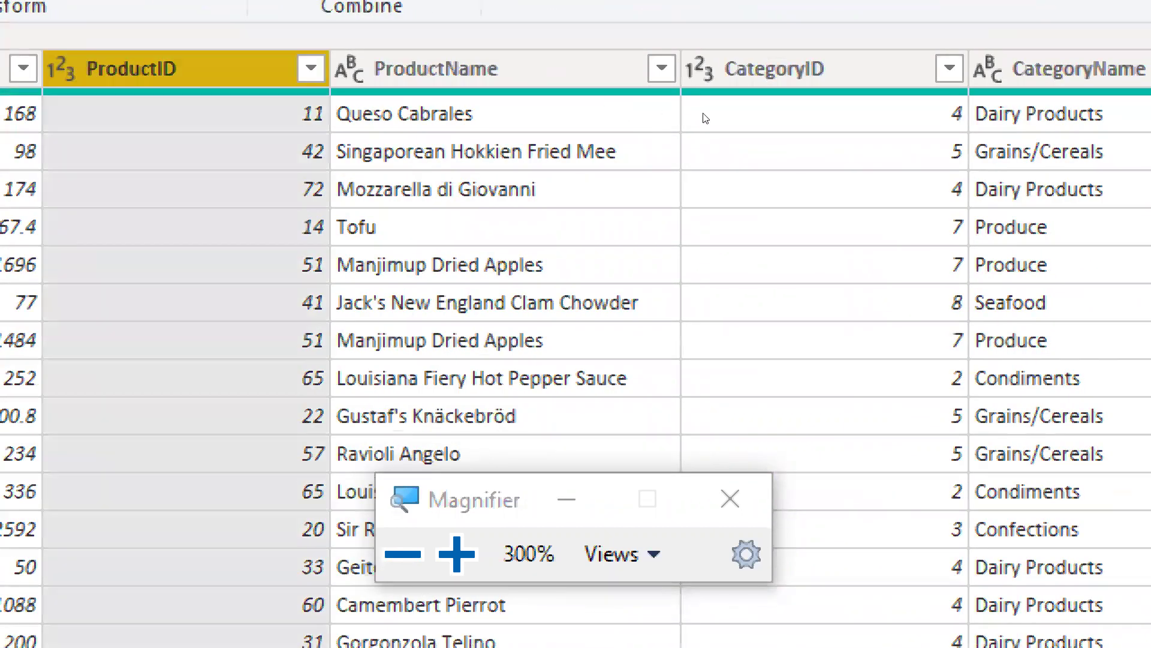
key("ctrl+Right")
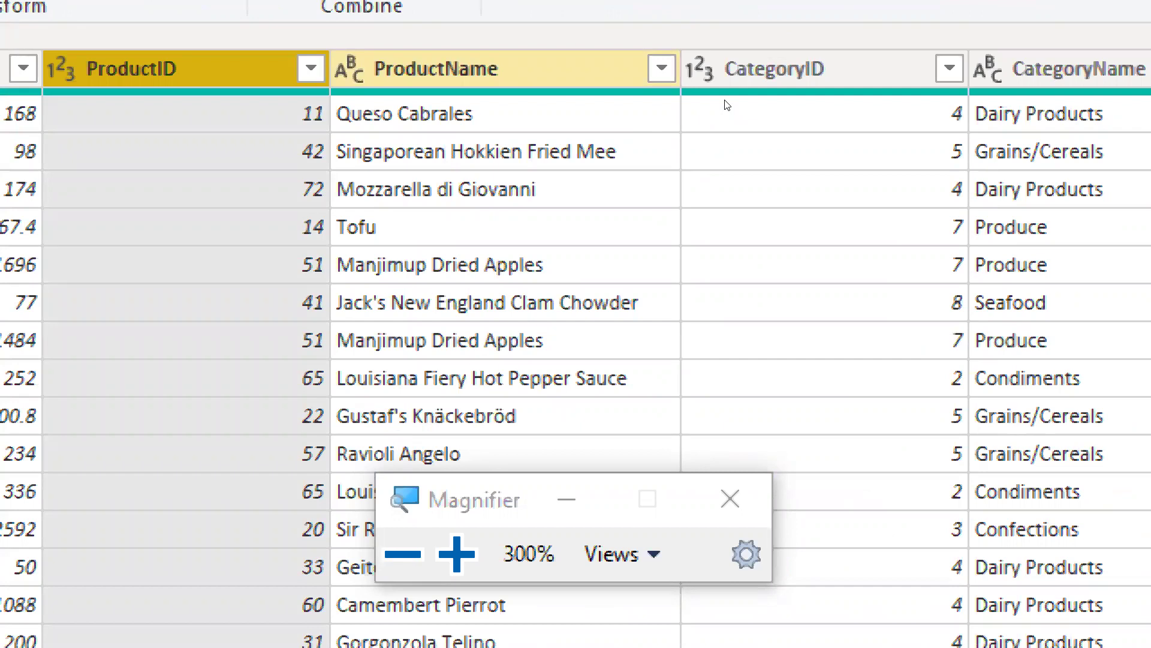
key("ctrl+space")
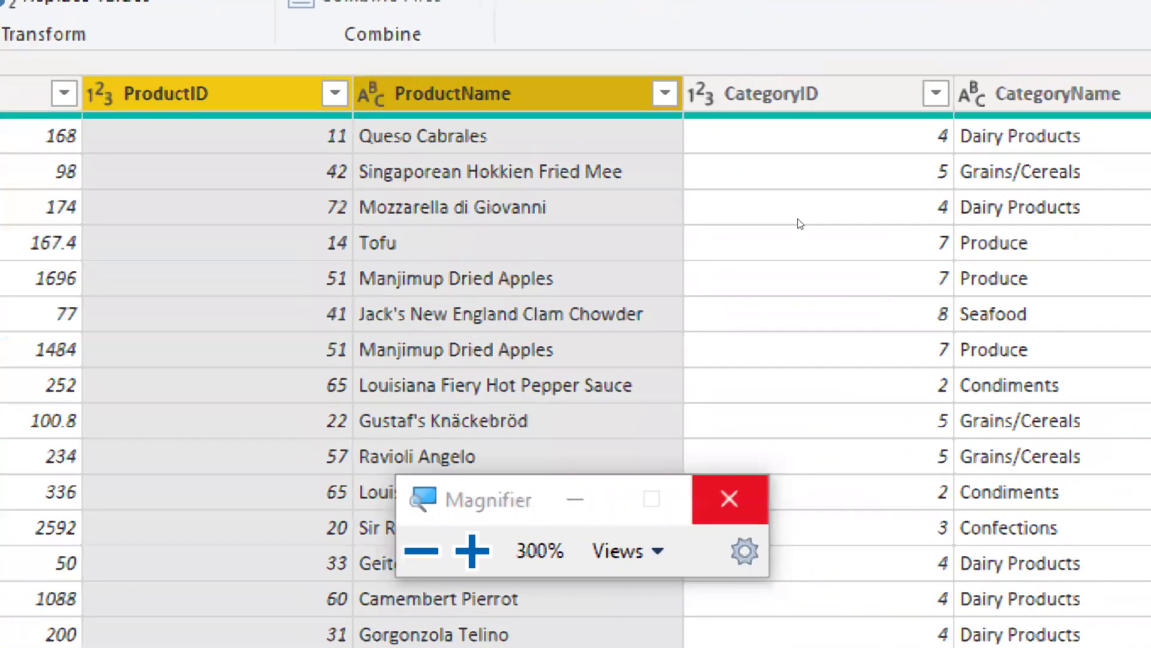
key("super+Escape")
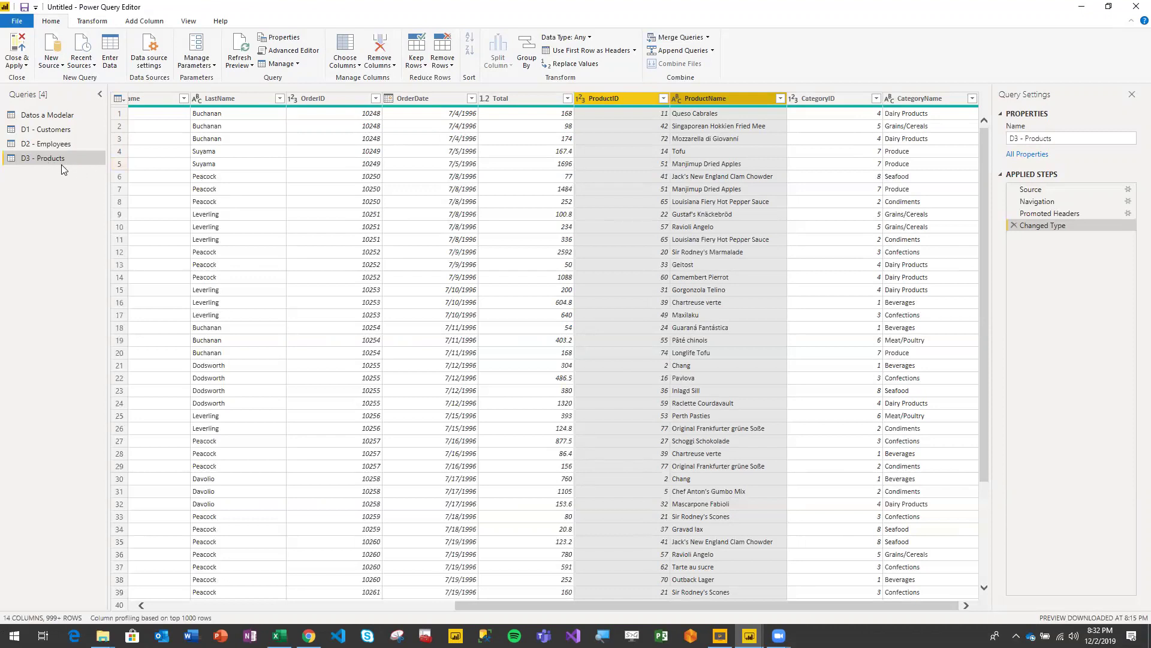
right_click(615, 95)
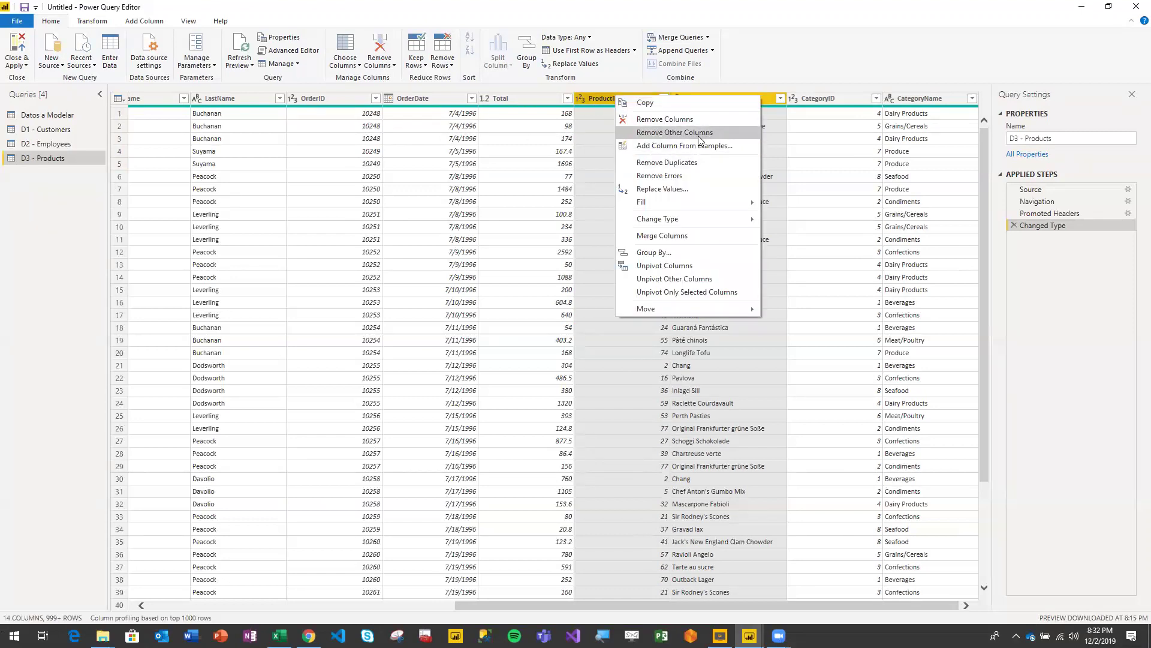
left_click(700, 134)
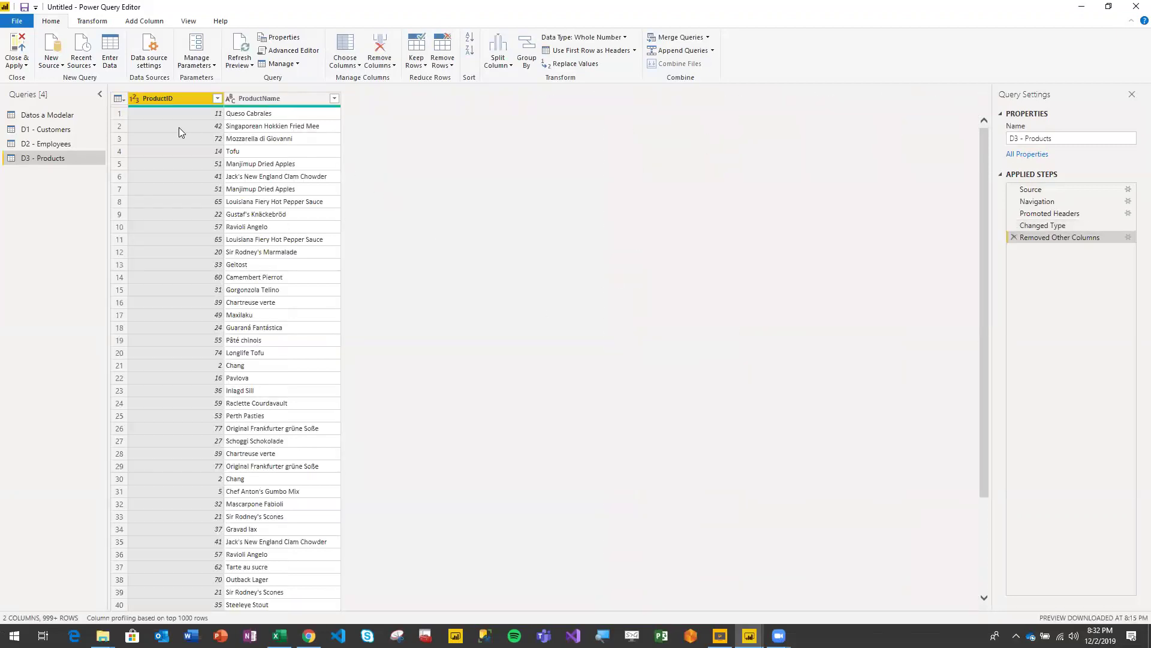
- Remove duplicate rows from D3 - Products based on the ProductID column, and check the resulting list down to its last row
left_click(294, 178)
left_click(197, 100)
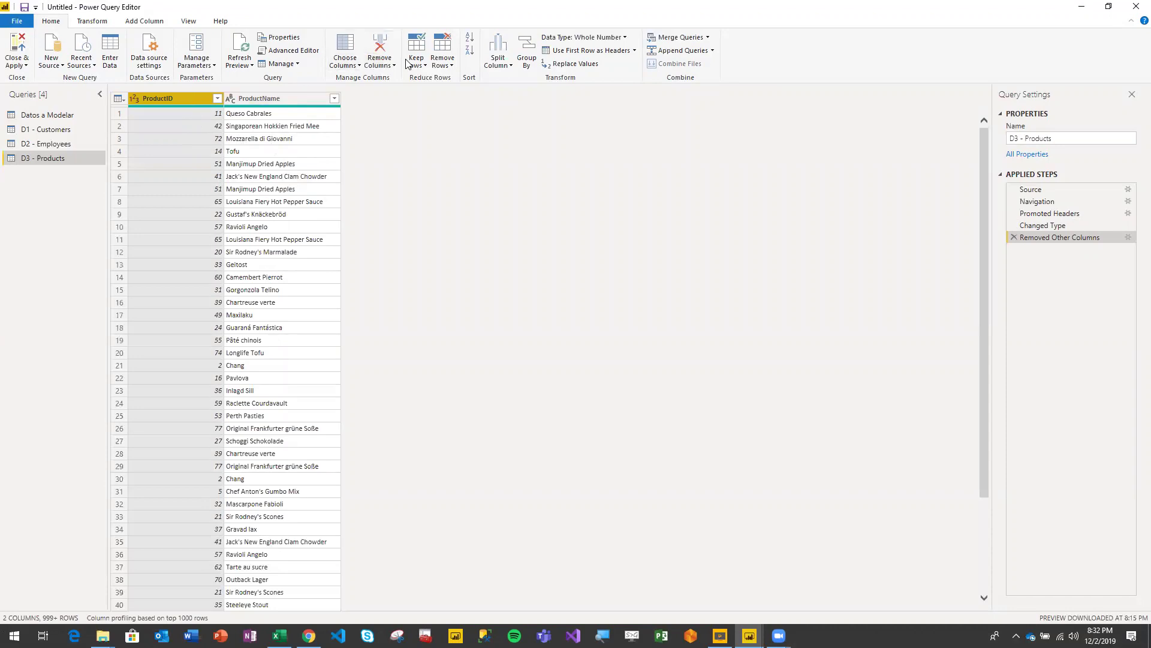
left_click(442, 57)
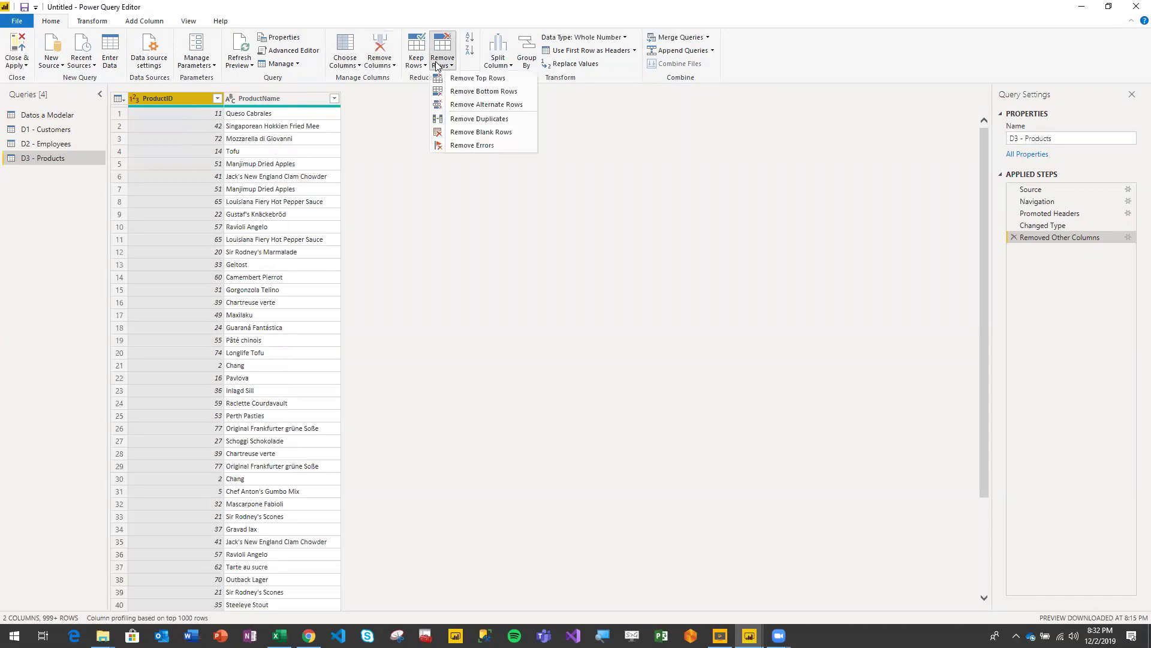
left_click(496, 119)
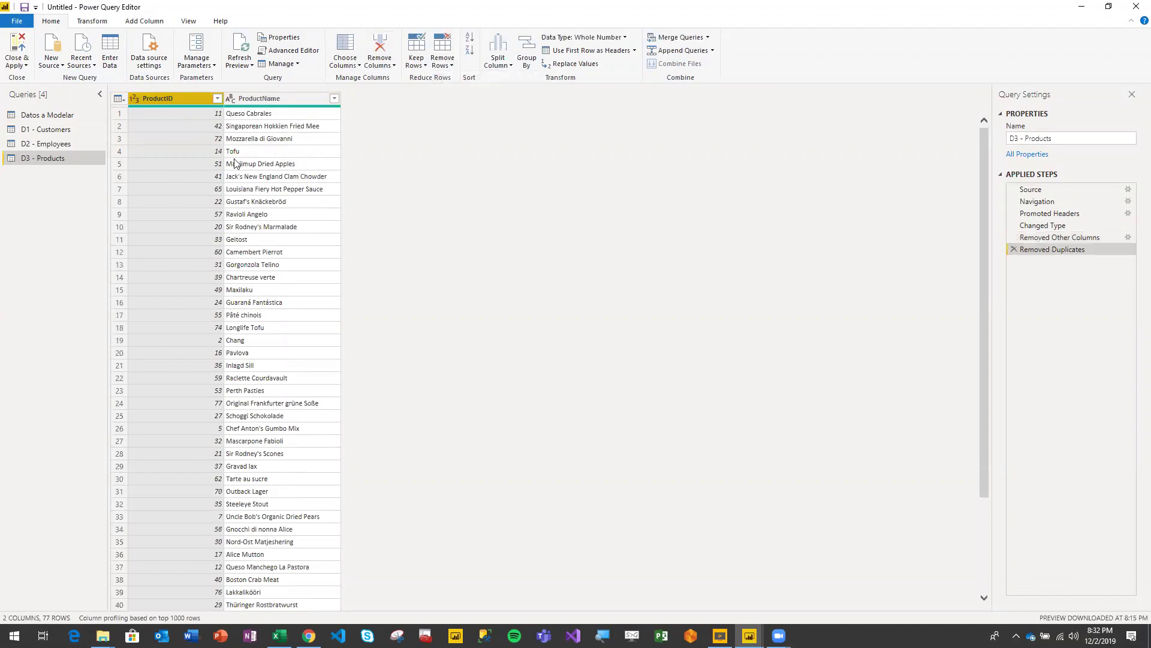
left_click(196, 145)
scroll(217, 180, "down", 12)
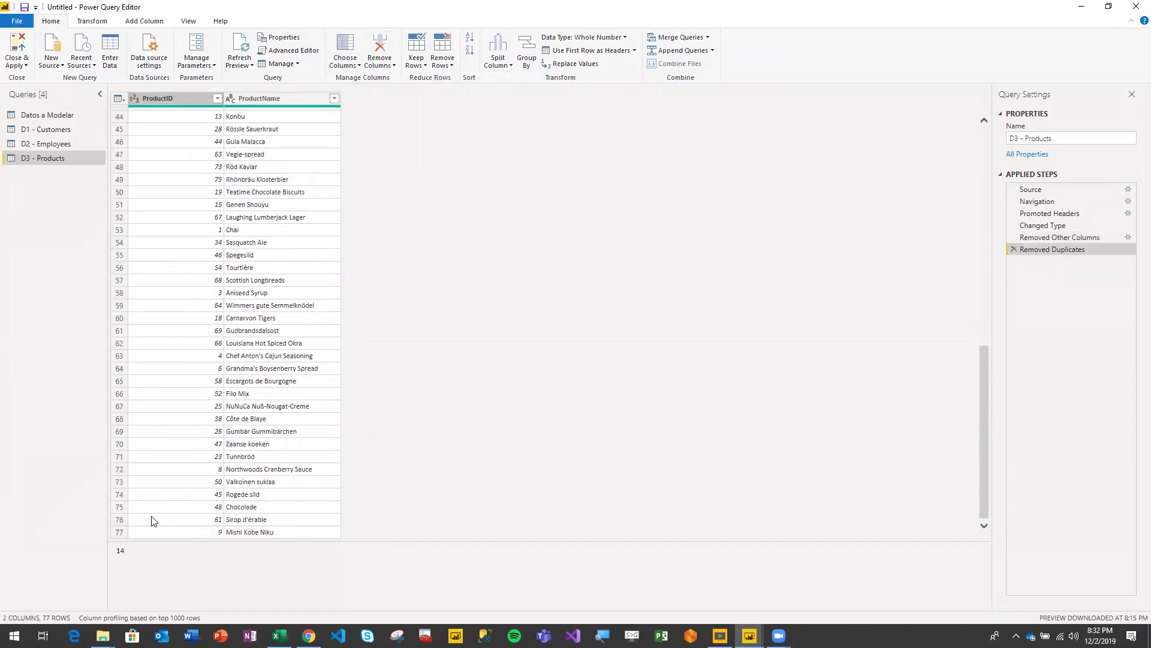
left_click(119, 532)
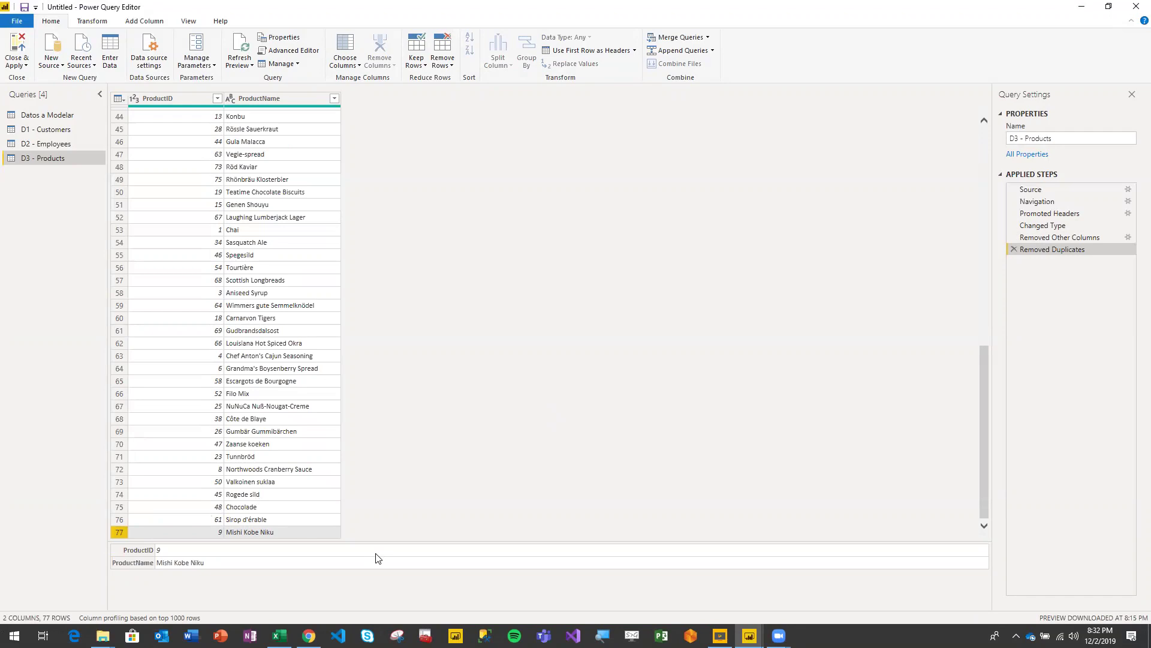
scroll(255, 482, "up", 15)
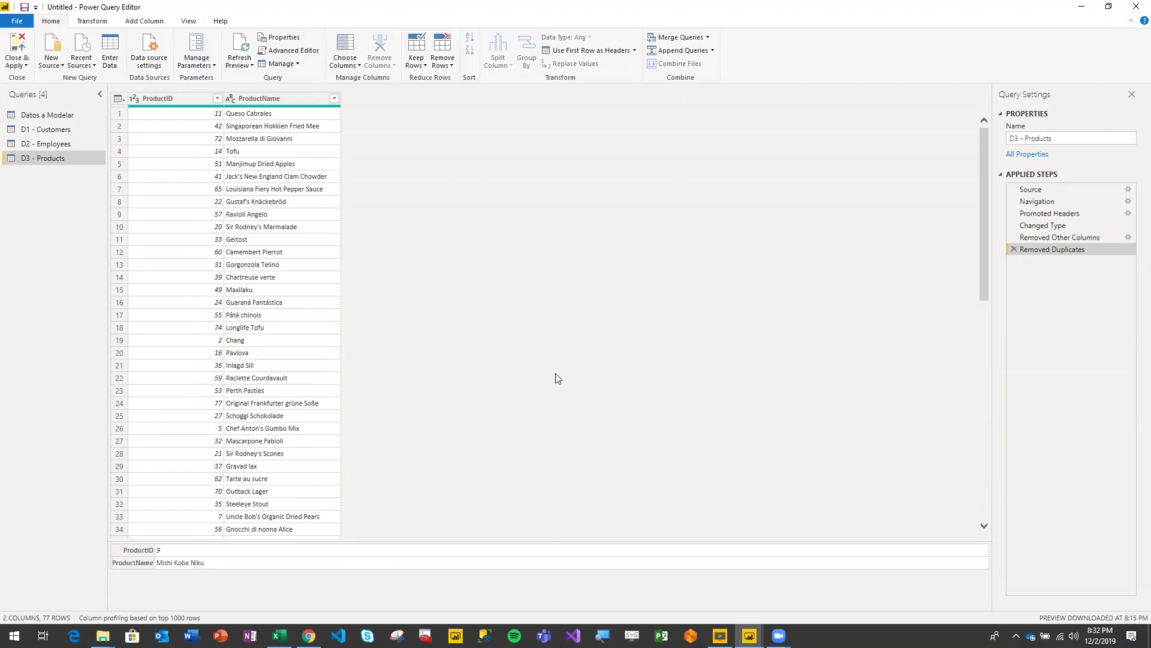
- Mark the CategoryID and CategoryName columns in the Datos a Modelar query for the category dimension
left_click(43, 114)
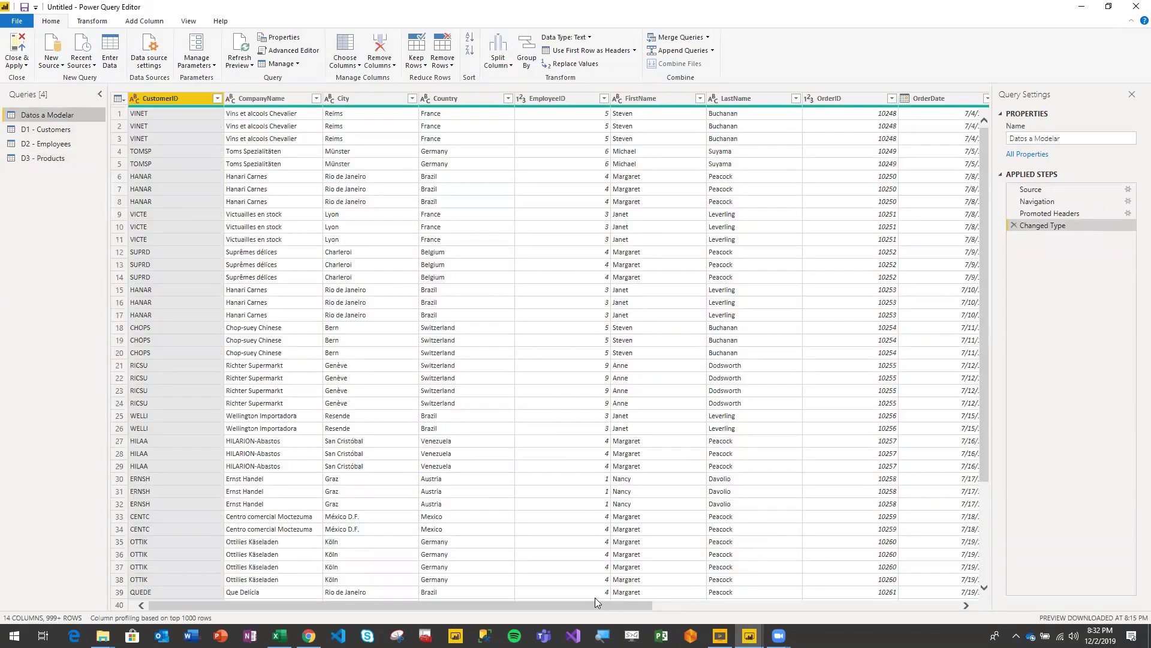
scroll(592, 605, "right", 1)
scroll(592, 605, "right", 5)
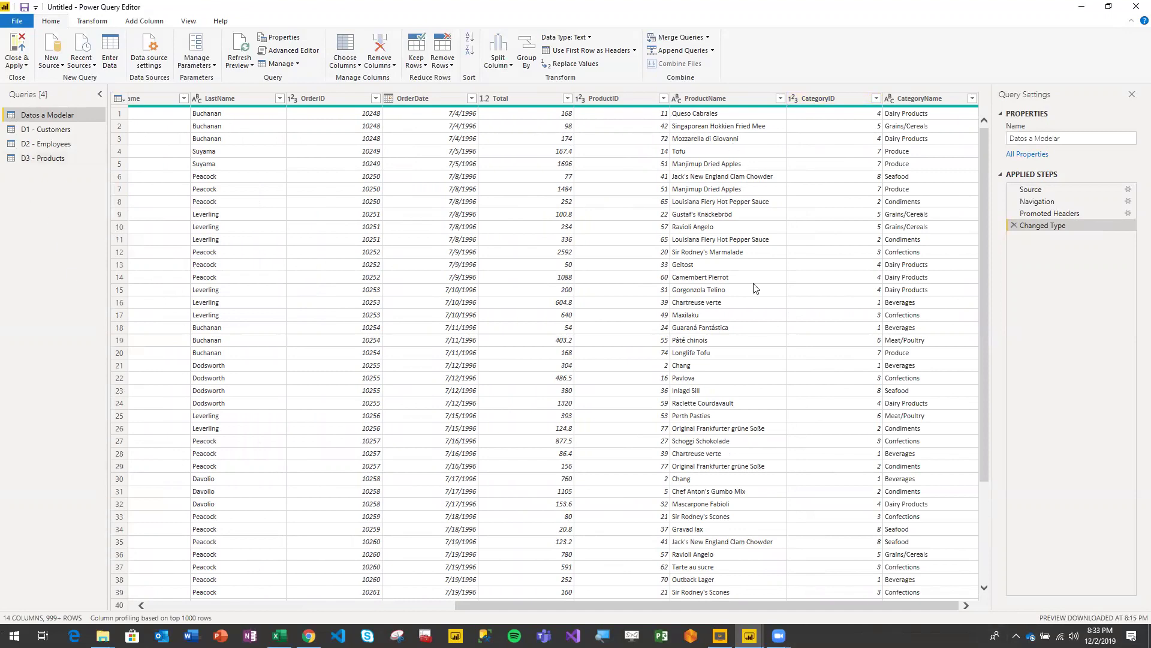
left_click(602, 636)
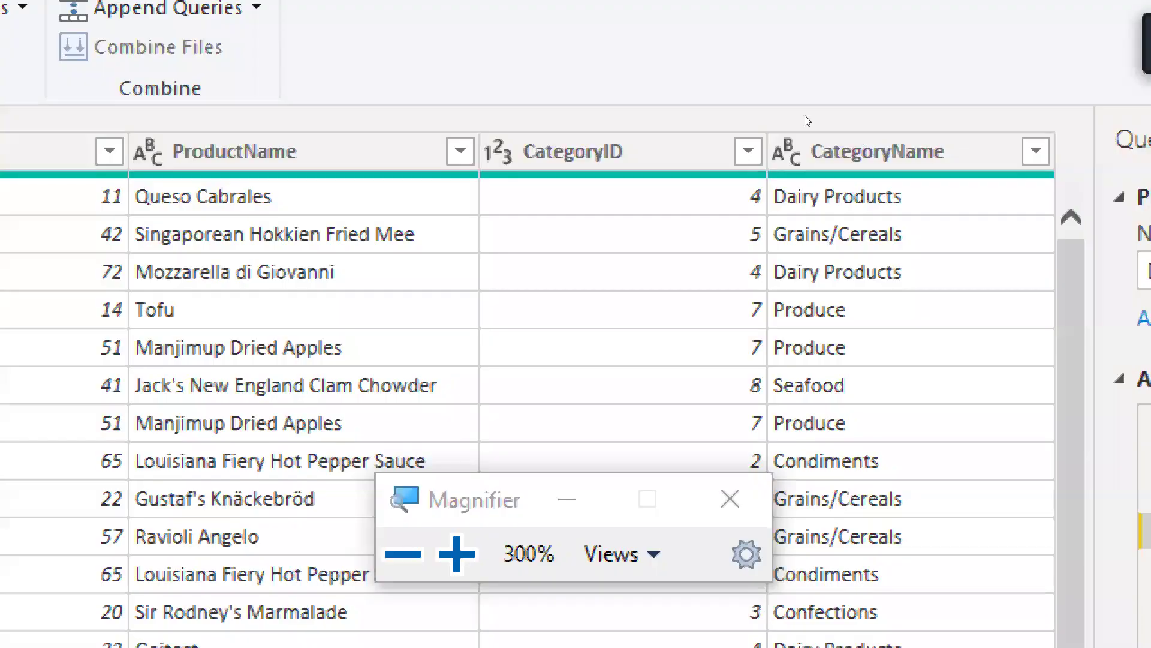
key("shift+Right")
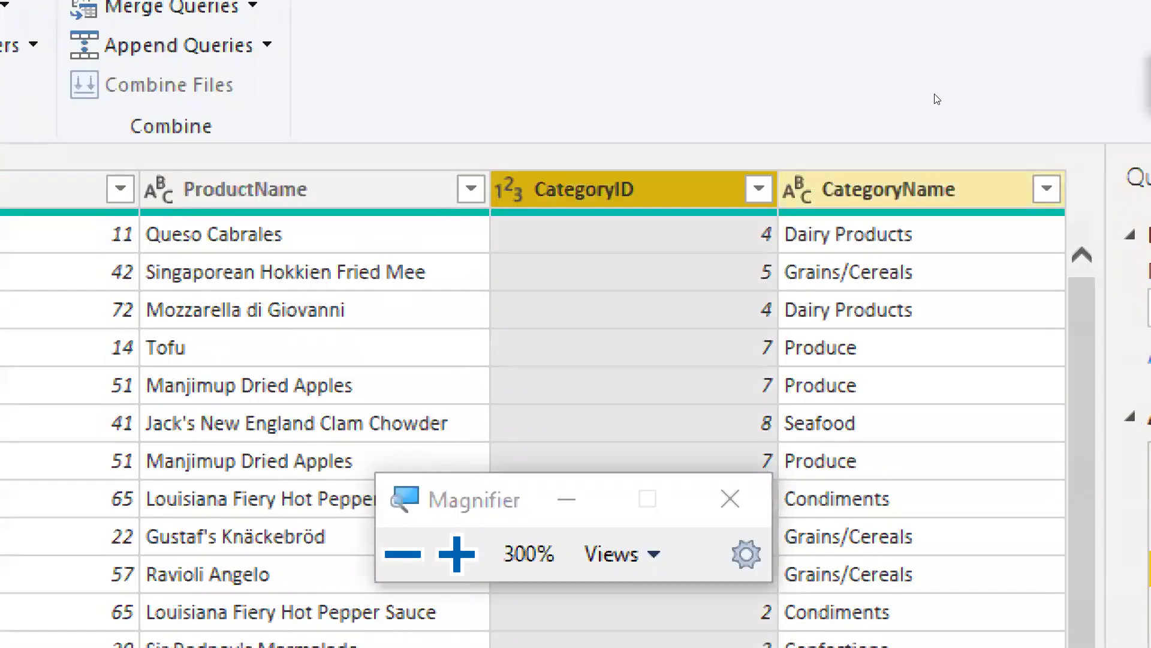